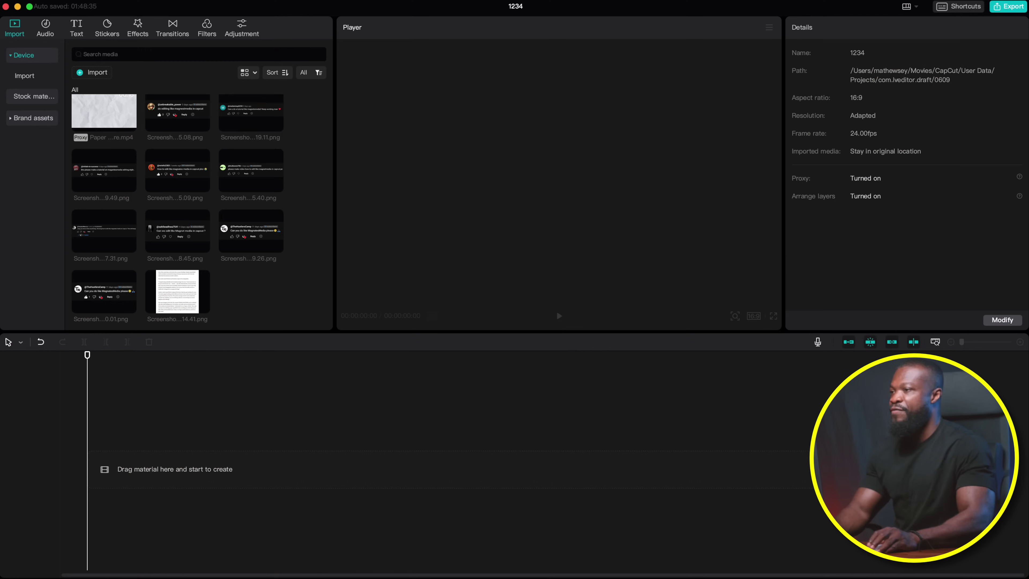
# Rename the project VOX STYLE with a 16:9 aspect ratio, review the performance options and save the project settings
pyautogui.click(1002, 321)
pyautogui.moveTo(493, 198); pyautogui.dragTo(432, 193)
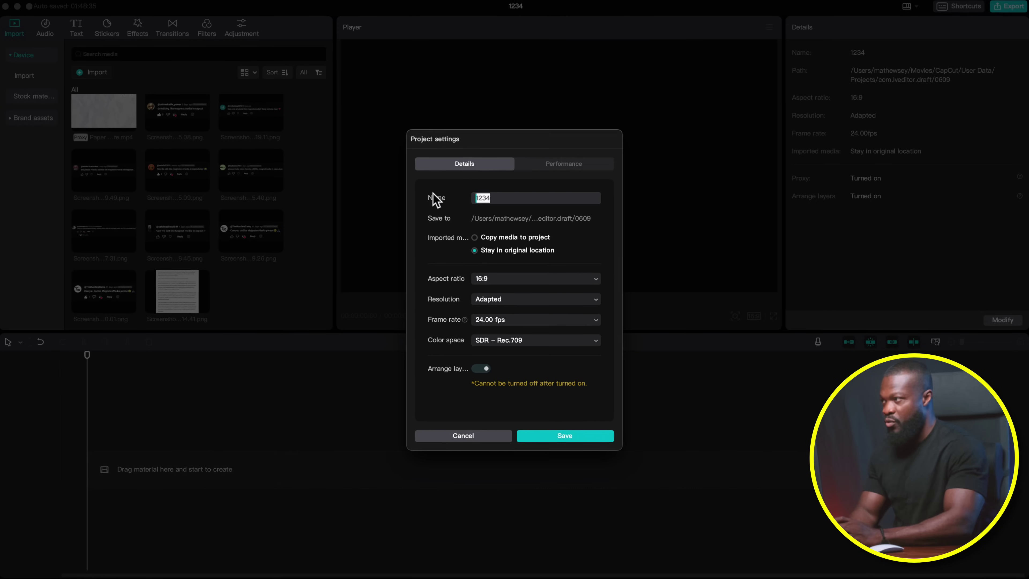
pyautogui.write('VOX STYLE')
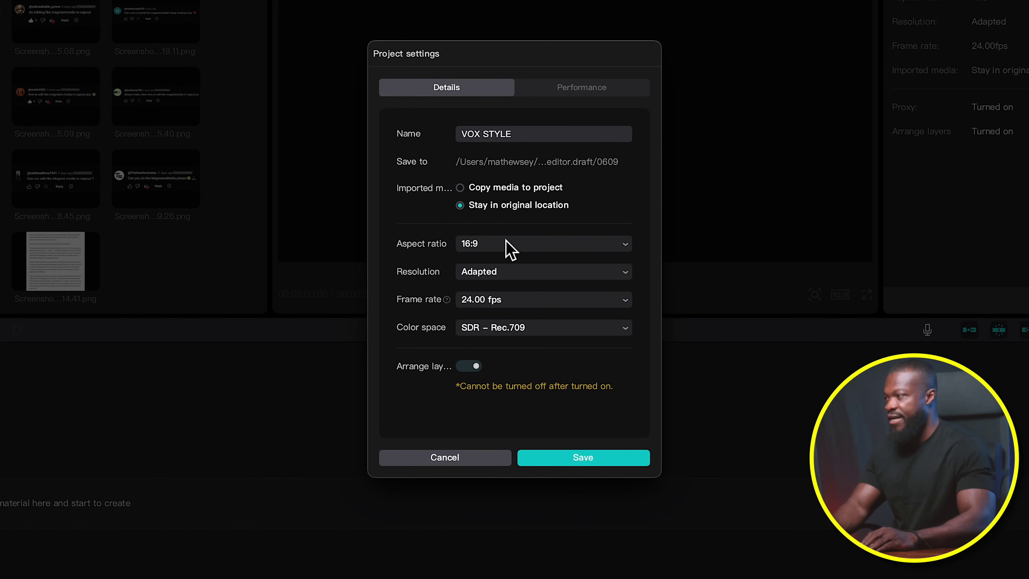
pyautogui.click(503, 244)
pyautogui.click(501, 290)
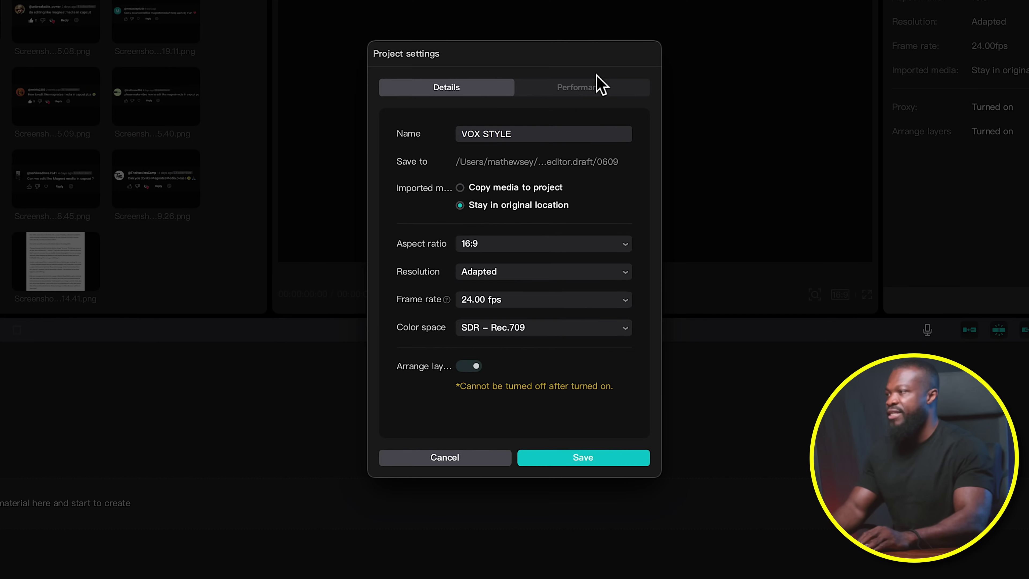
pyautogui.click(590, 87)
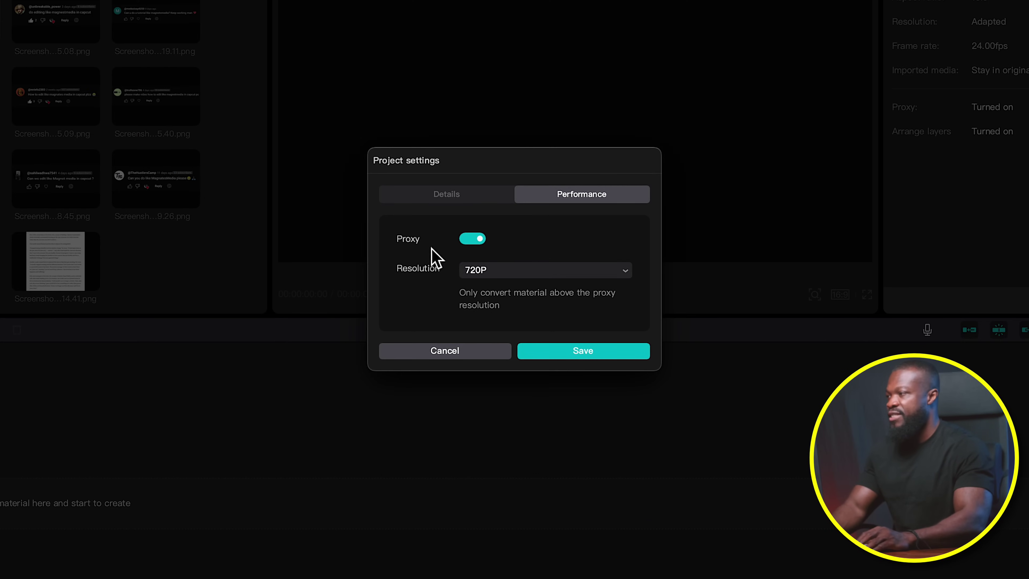
pyautogui.click(584, 352)
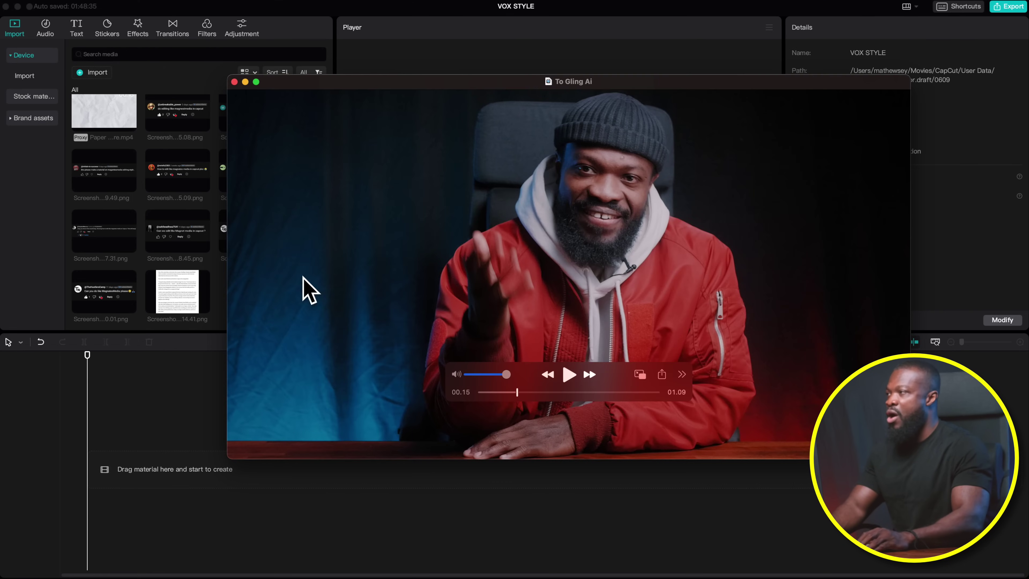
# Play back part of the raw To Gling Ai footage to review the unedited takes
pyautogui.moveTo(501, 397); pyautogui.dragTo(495, 394)
pyautogui.press('space')
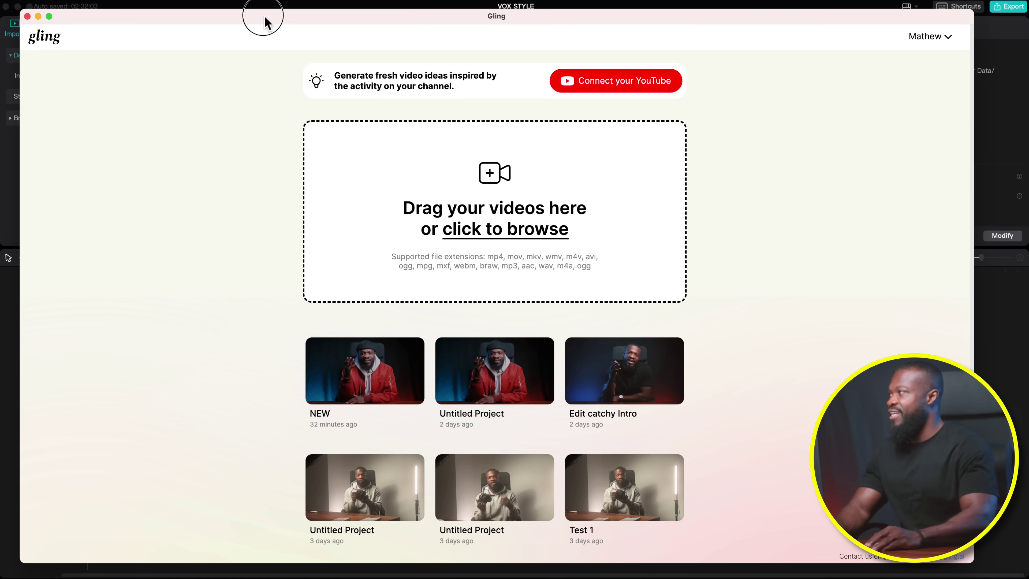
# Switch to Gling and add To Gling Ai.mp4 from the New Downloads folder as a new project
pyautogui.moveTo(265, 17); pyautogui.dragTo(271, 17)
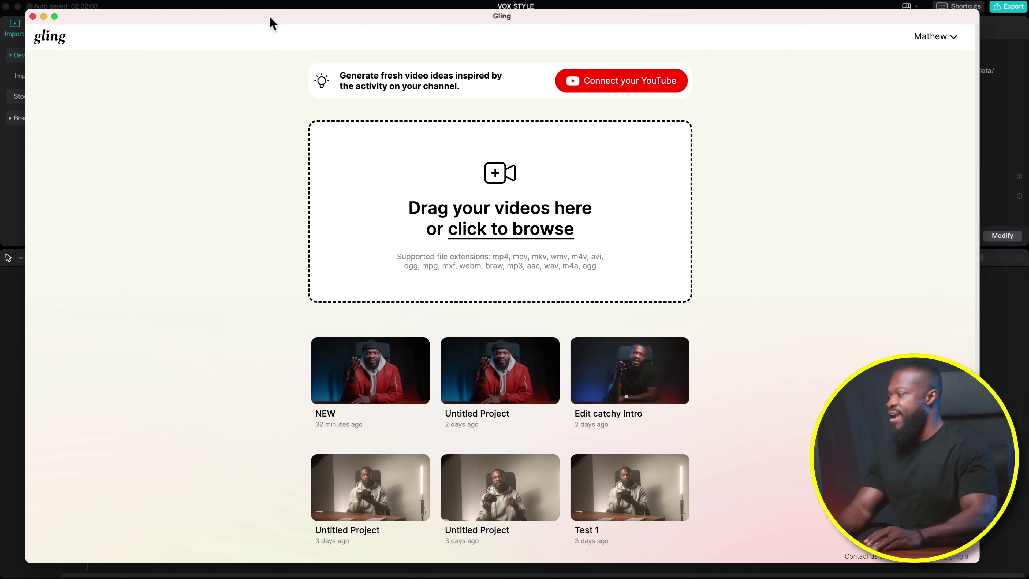
pyautogui.press('super+Tab')
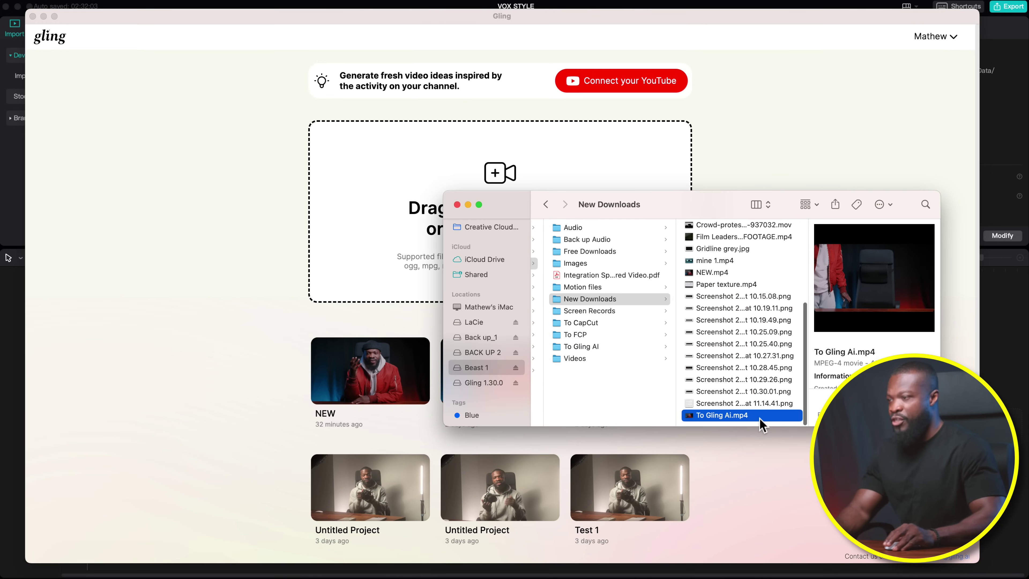
pyautogui.moveTo(768, 422); pyautogui.dragTo(383, 234)
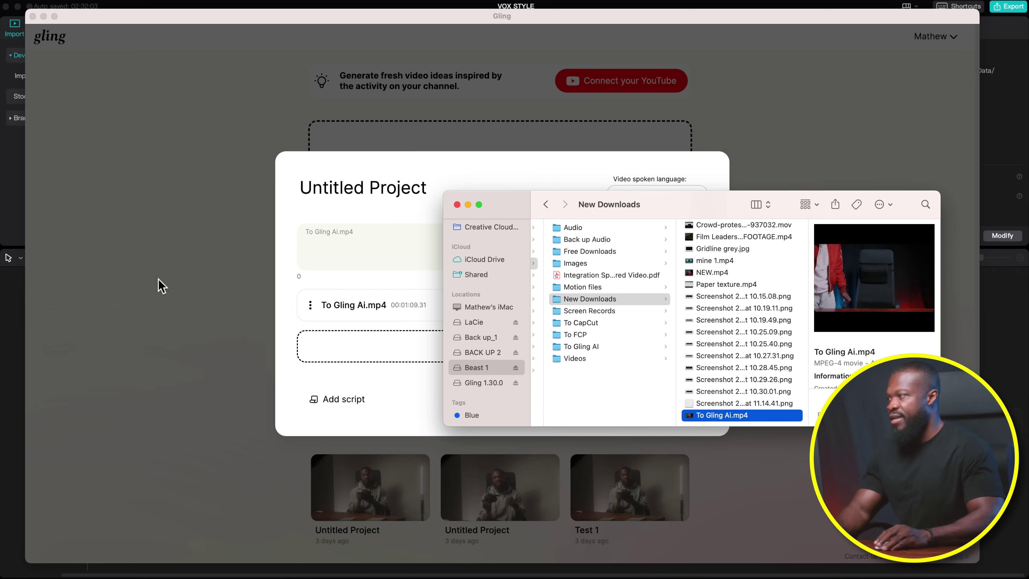
# Name the Gling project NEW_1, choose English as the spoken language, and enhance it with Cut silences and Cut bad takes
pyautogui.click(430, 193)
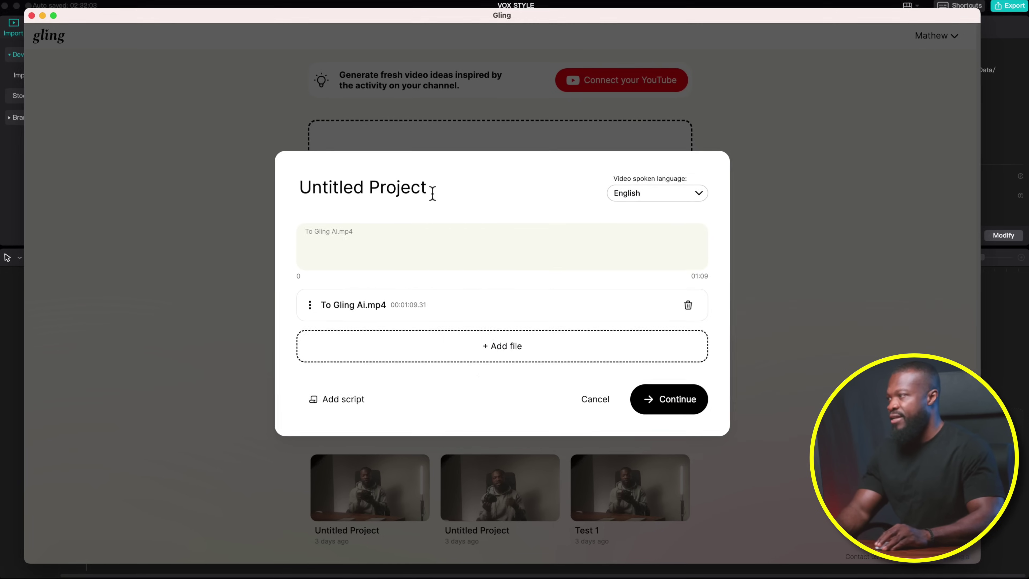
pyautogui.click(430, 193)
pyautogui.write('NEW_1')
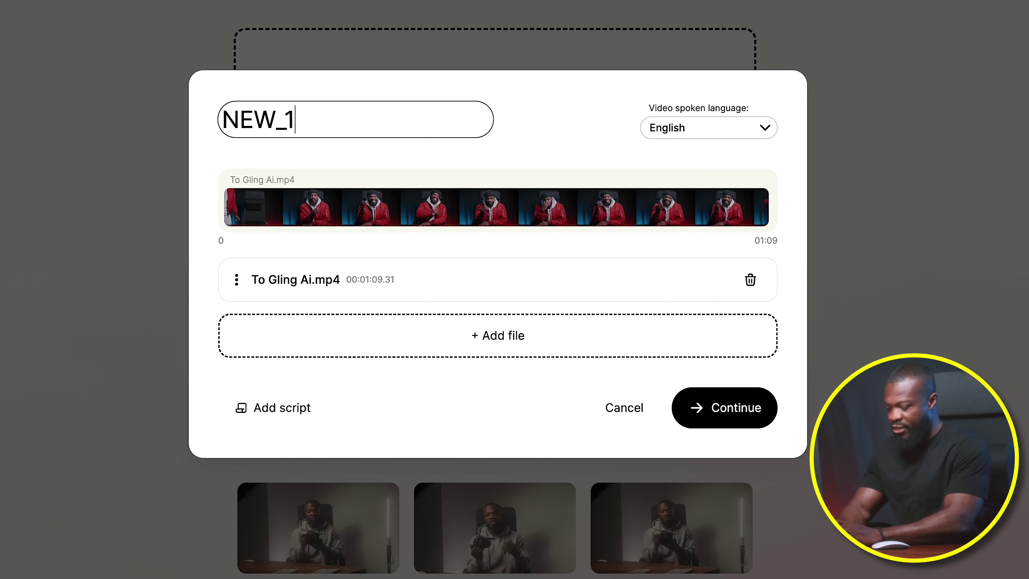
pyautogui.click(684, 129)
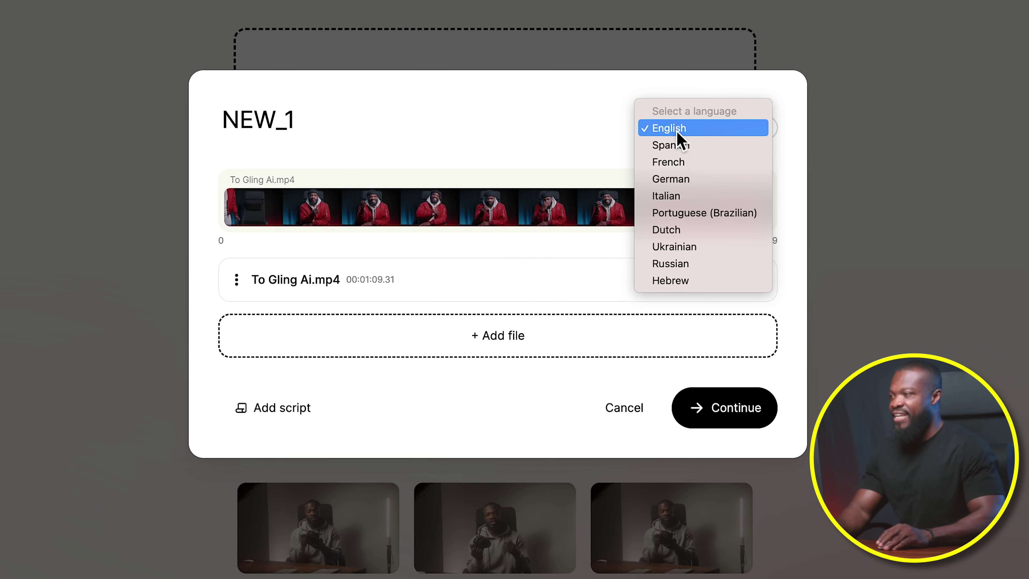
pyautogui.click(716, 129)
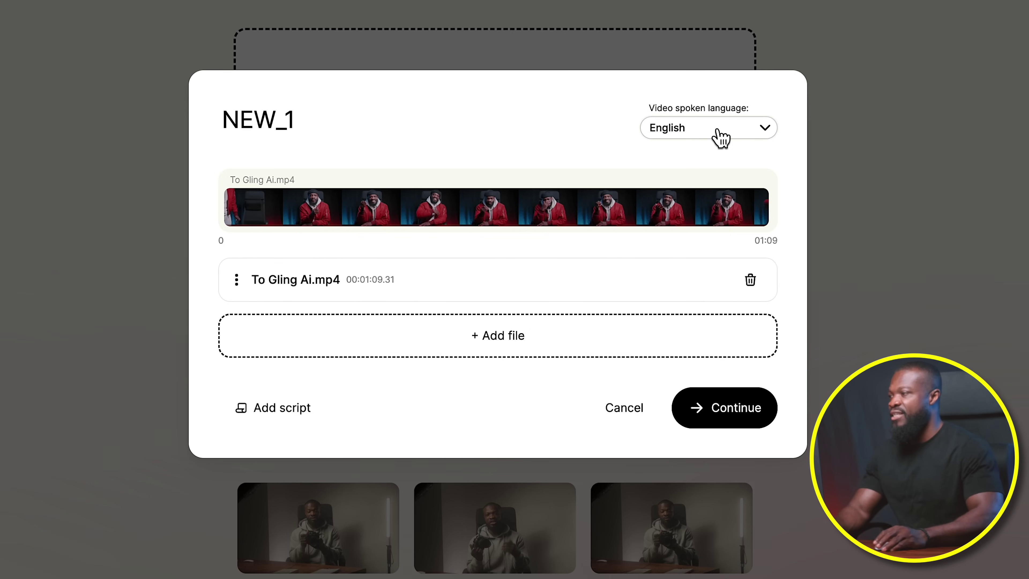
pyautogui.click(725, 420)
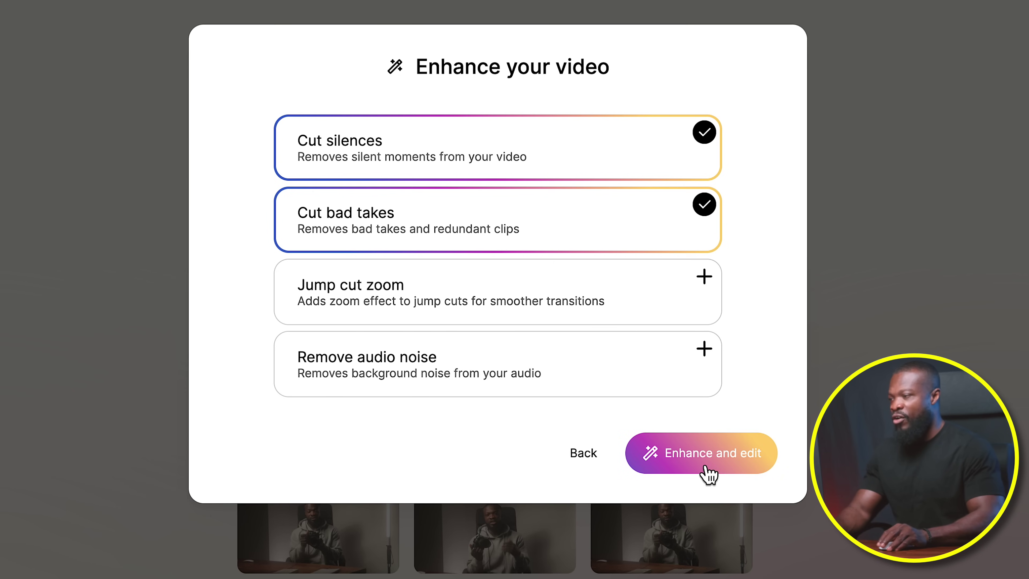
pyautogui.click(708, 474)
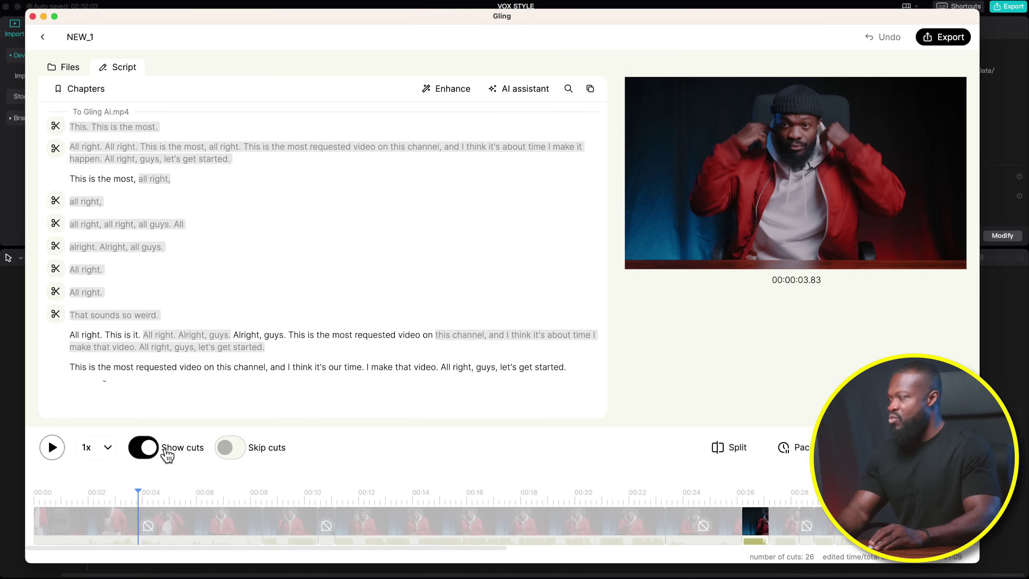
# Hide the removed sections in the script and play the edited video from its beginning
pyautogui.click(150, 453)
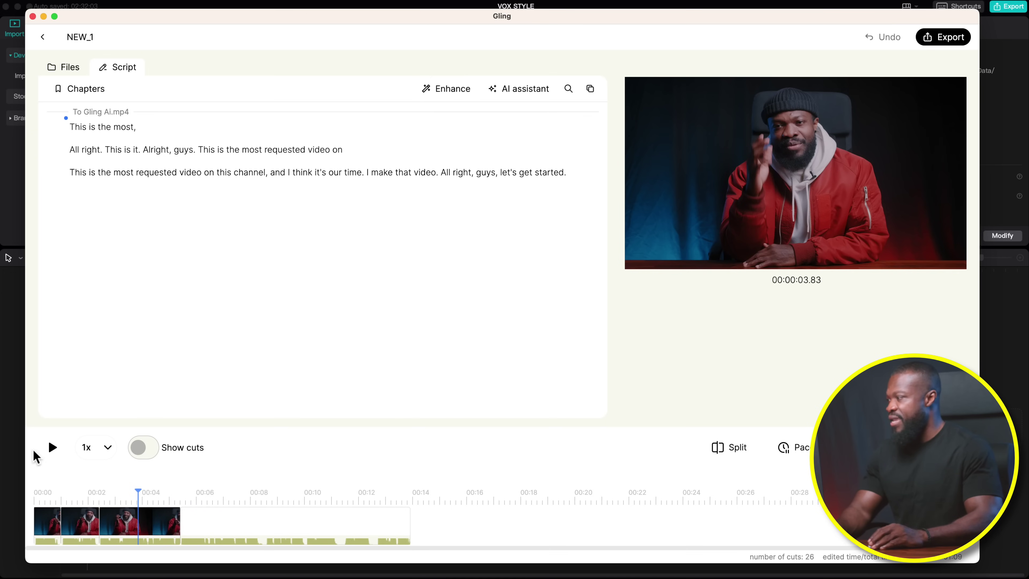
pyautogui.click(38, 487)
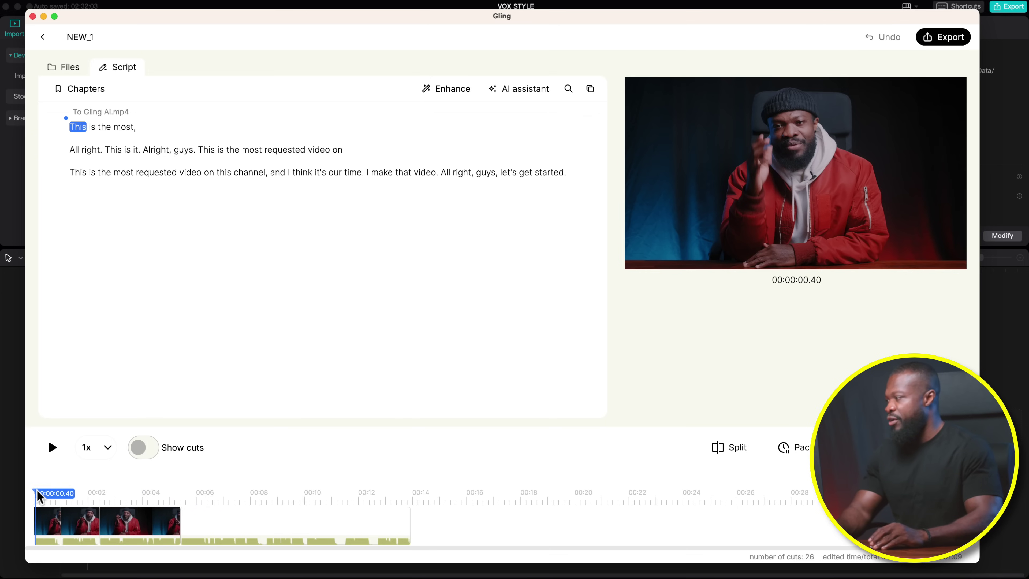
pyautogui.click(52, 447)
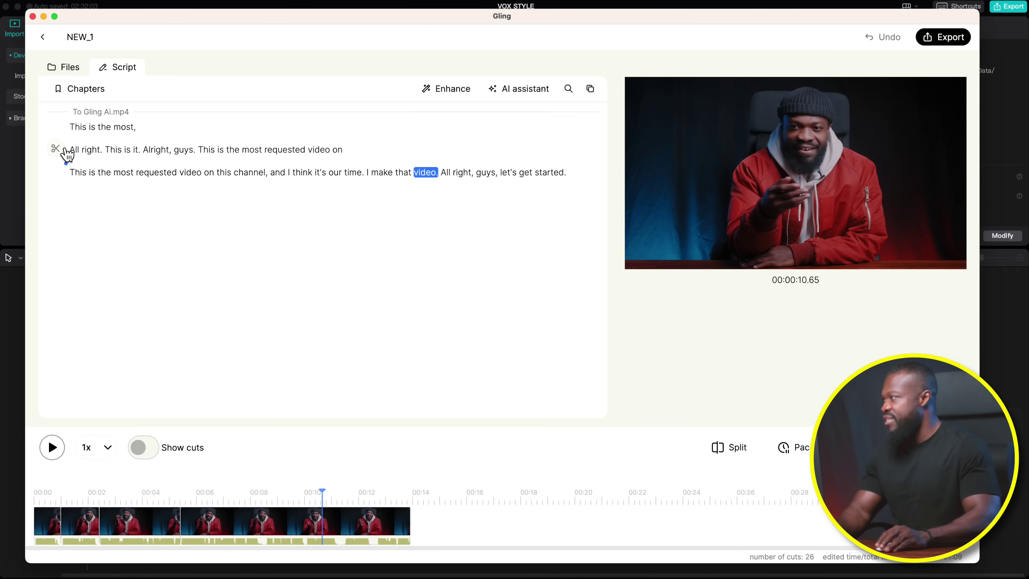
# Cut the "All right. This is it" line and the leftover "This is the most," fragment from the script
pyautogui.click(62, 150)
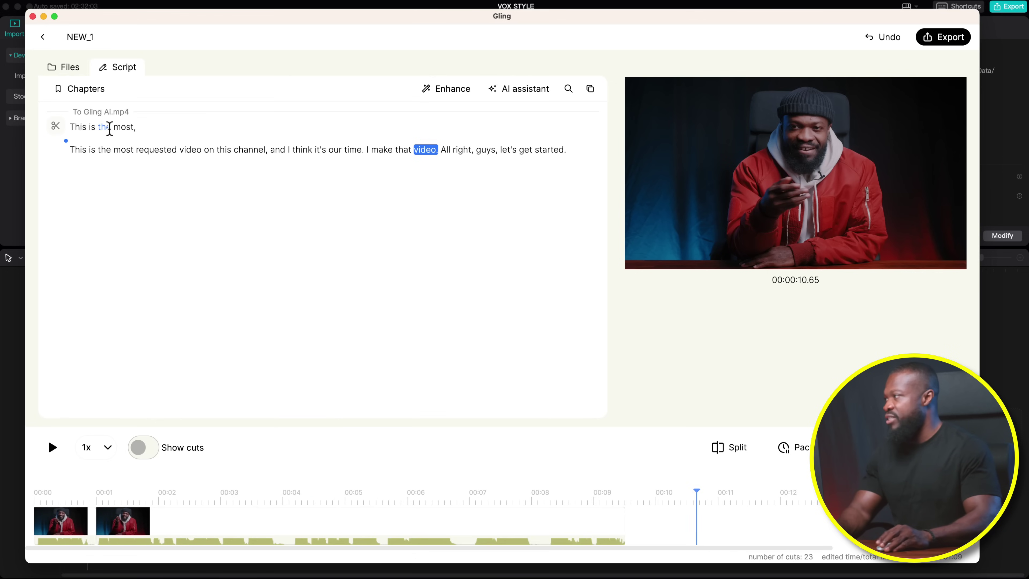
pyautogui.moveTo(93, 127); pyautogui.dragTo(90, 127)
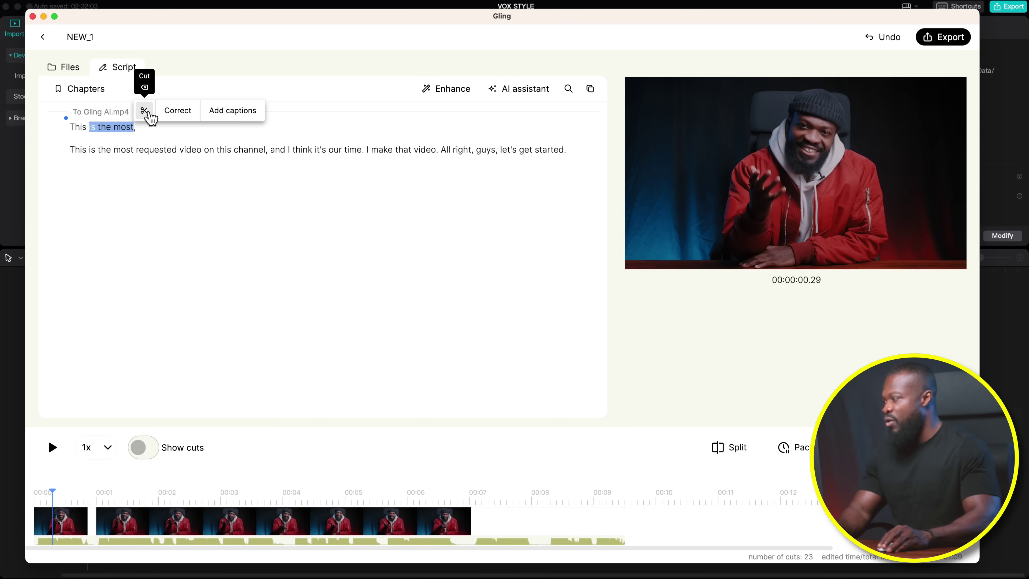
pyautogui.click(145, 111)
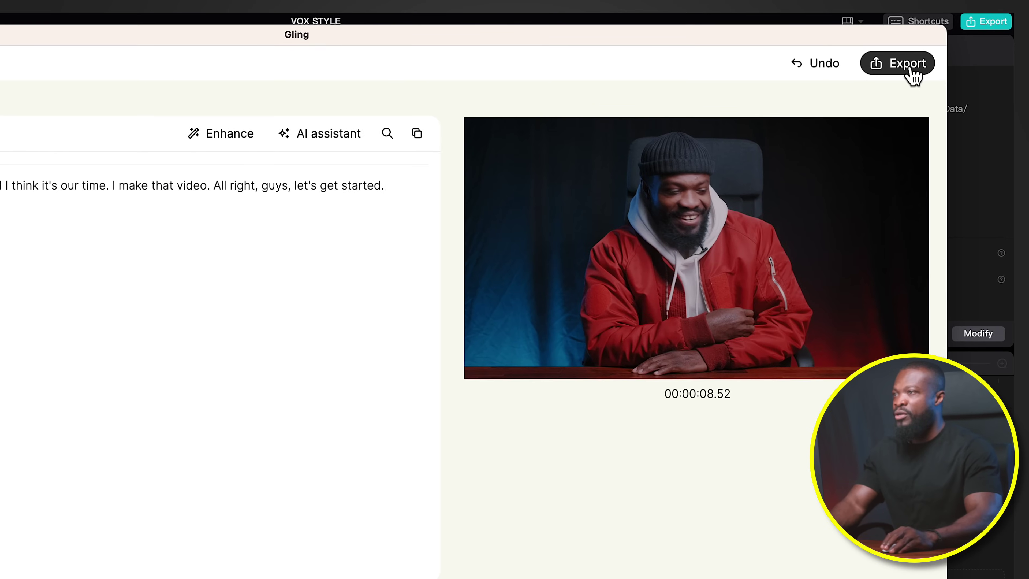
# Export the edited video as NEW_1.mp4 into the New Downloads folder
pyautogui.click(912, 70)
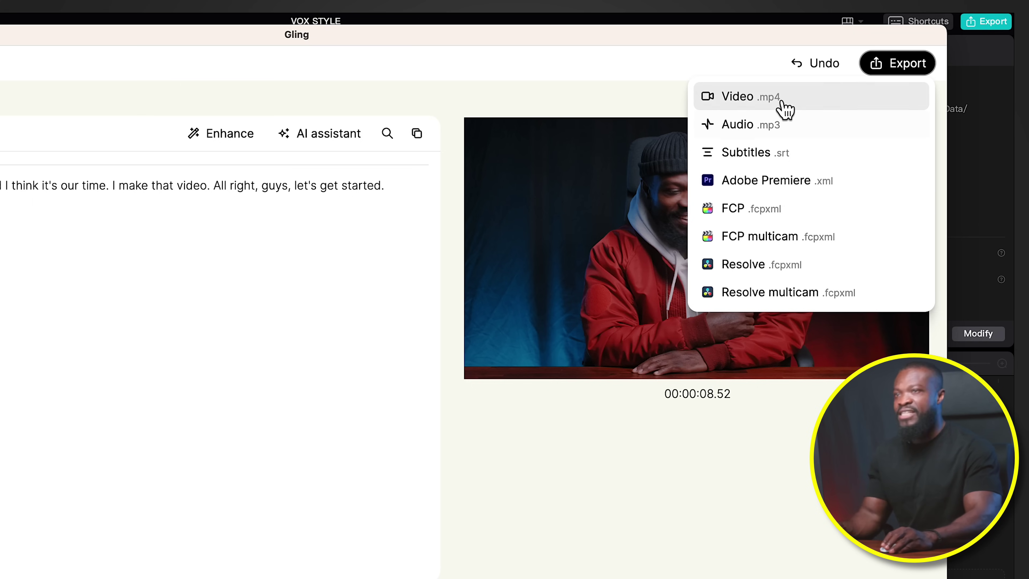
pyautogui.click(782, 114)
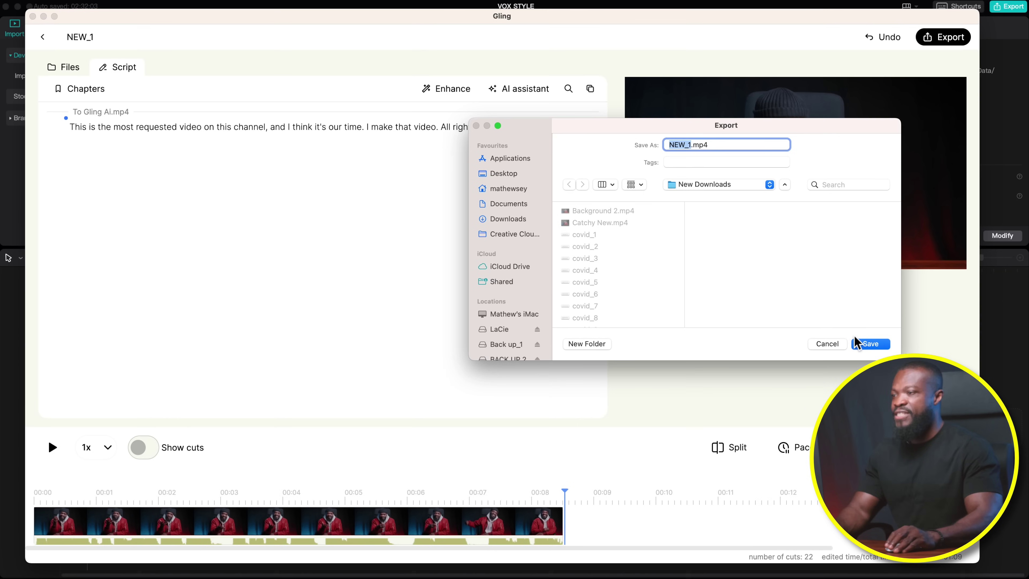
pyautogui.click(869, 345)
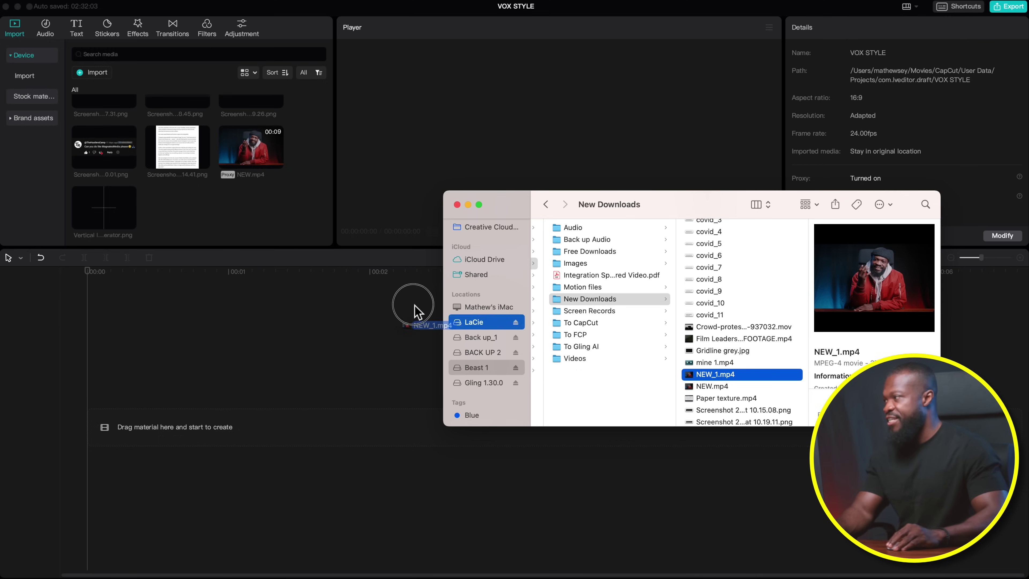
# Switch to CapCut, import the exported NEW_1.mp4 and place the NEW.mp4 clip at the start of the timeline
pyautogui.moveTo(413, 306); pyautogui.dragTo(269, 229)
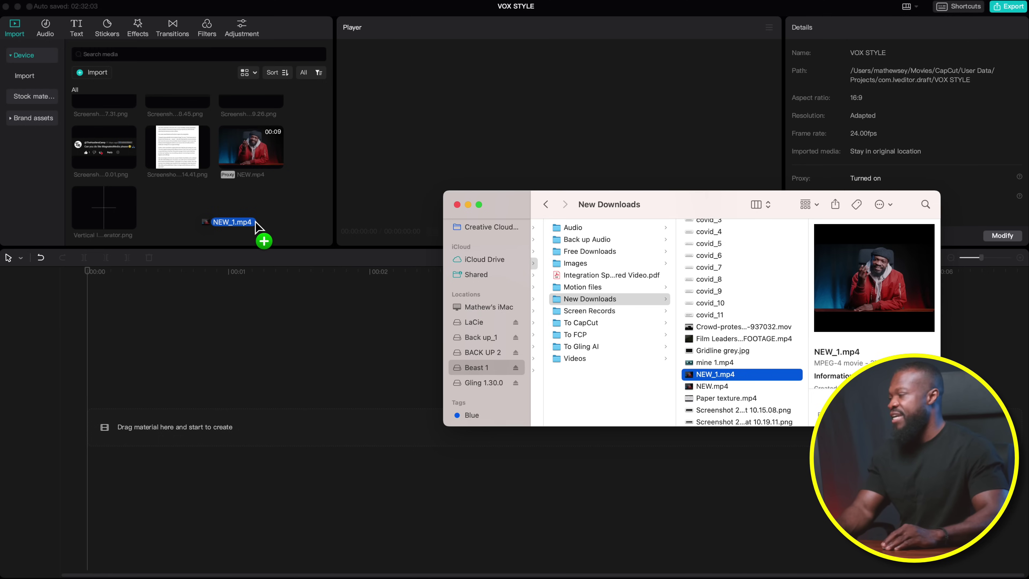
pyautogui.moveTo(235, 216); pyautogui.dragTo(222, 216)
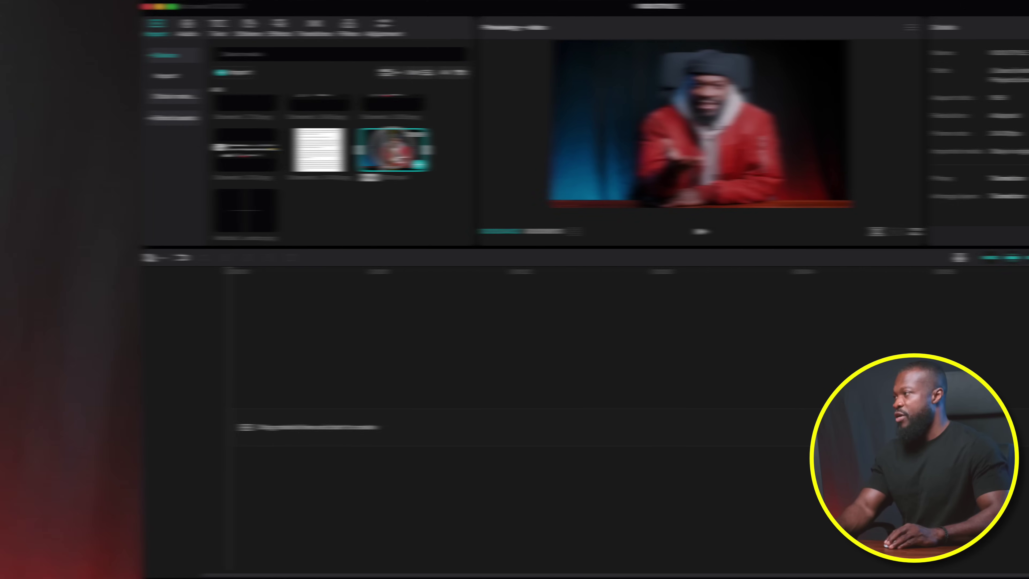
pyautogui.moveTo(200, 367); pyautogui.dragTo(121, 442)
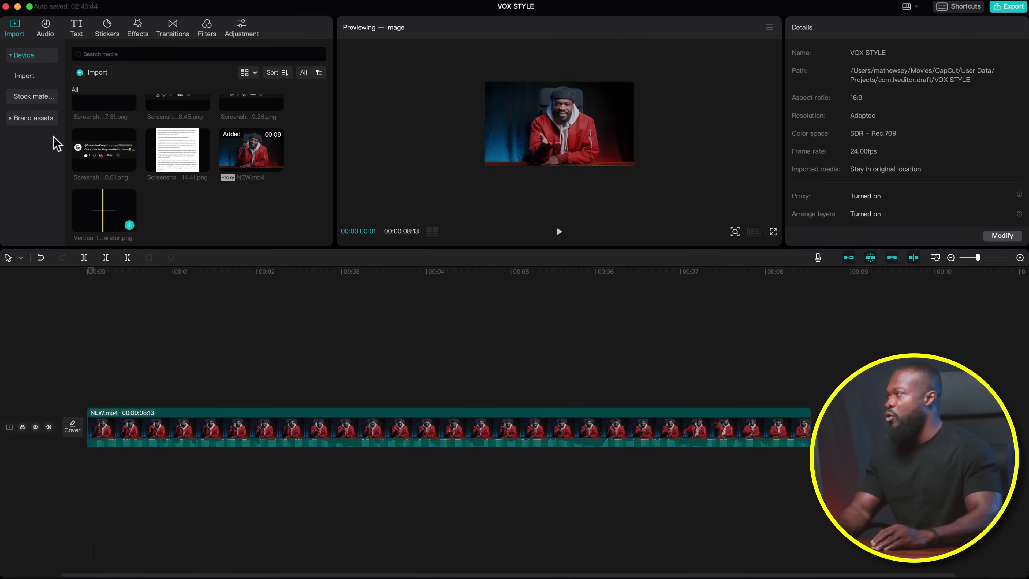
# Add the white clip from the favorite stock materials on a track above NEW.mp4 at the timeline start
pyautogui.click(26, 98)
pyautogui.moveTo(178, 118); pyautogui.dragTo(90, 379)
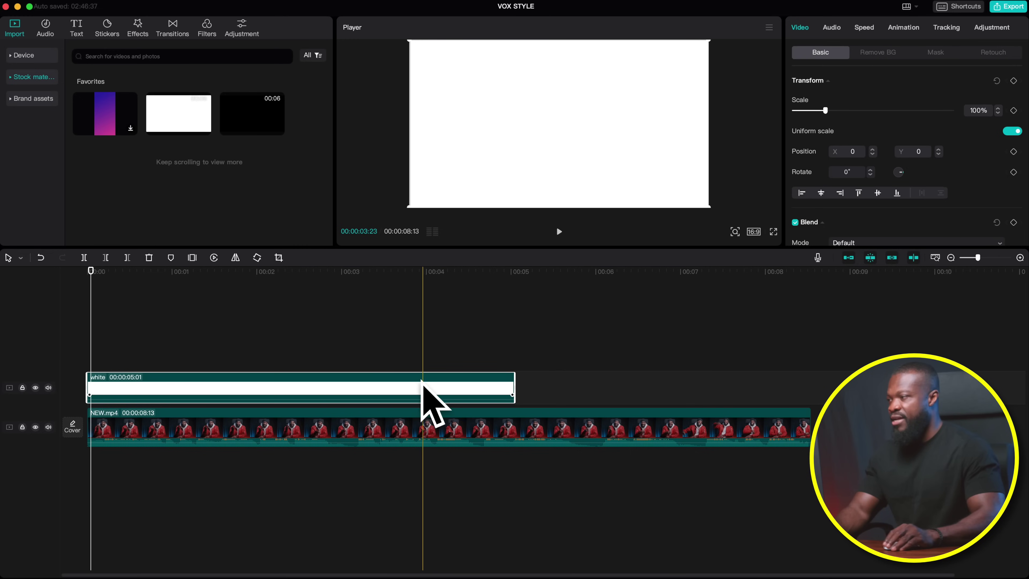
pyautogui.click(12, 81)
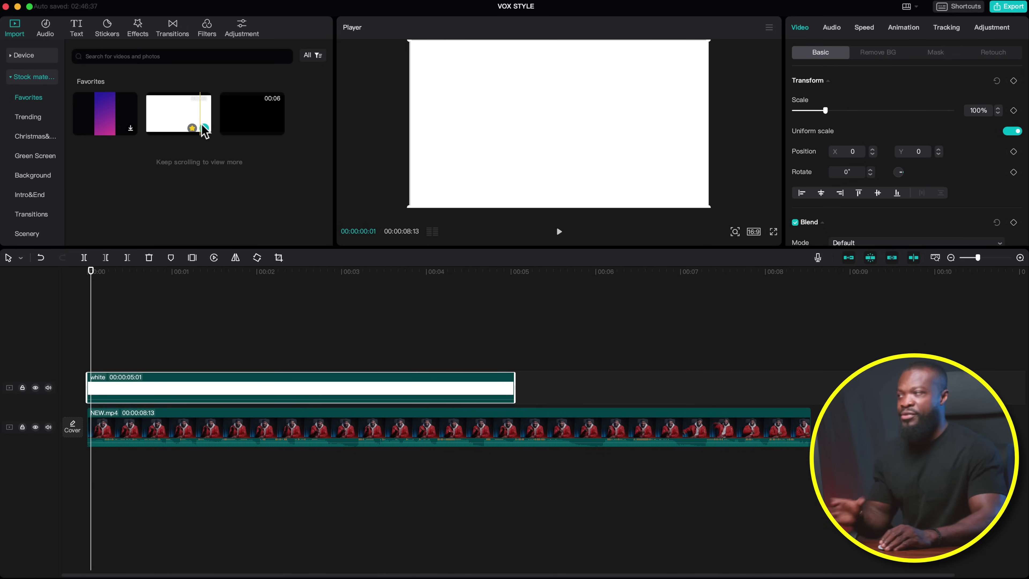
# Add Gridline grey.jpg from the imported media on a new track above the white clip at the timeline start
pyautogui.click(31, 56)
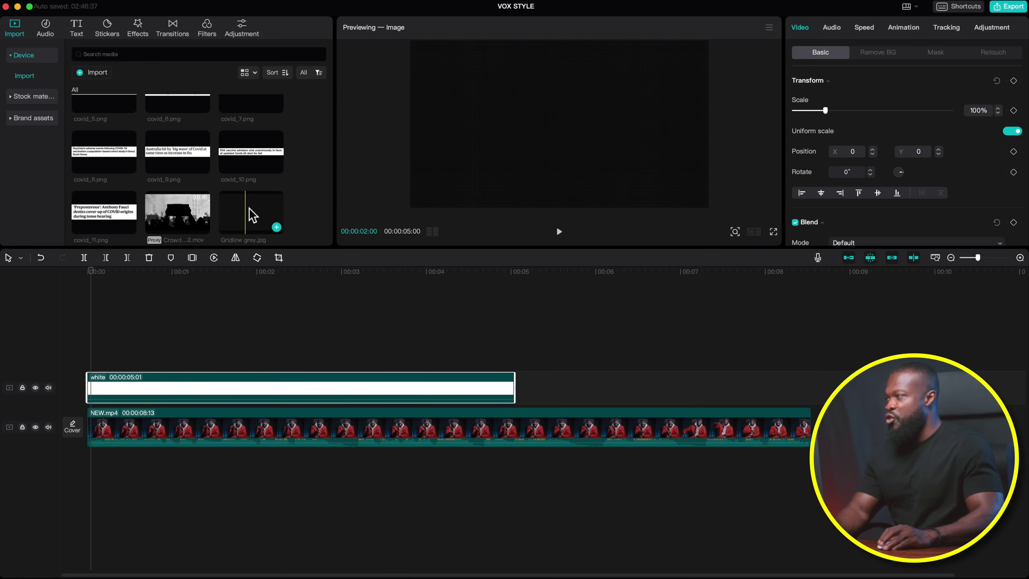
pyautogui.moveTo(248, 215); pyautogui.dragTo(90, 348)
pyautogui.click(195, 305)
# Set the Gridline grey.jpg clip's opacity to 20% and enlarge the preview area
pyautogui.click(192, 357)
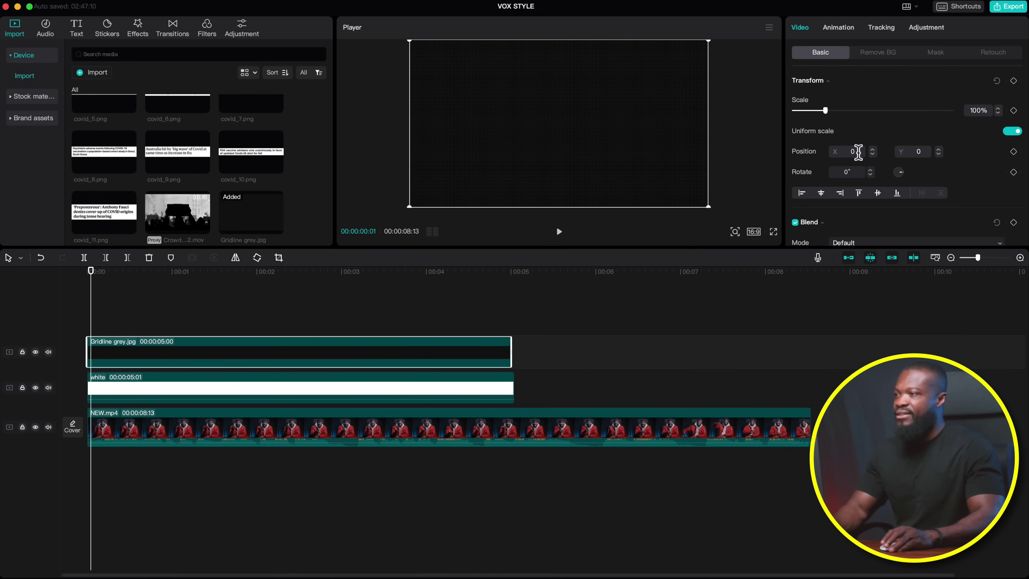
pyautogui.scroll(-3, 861, 154)
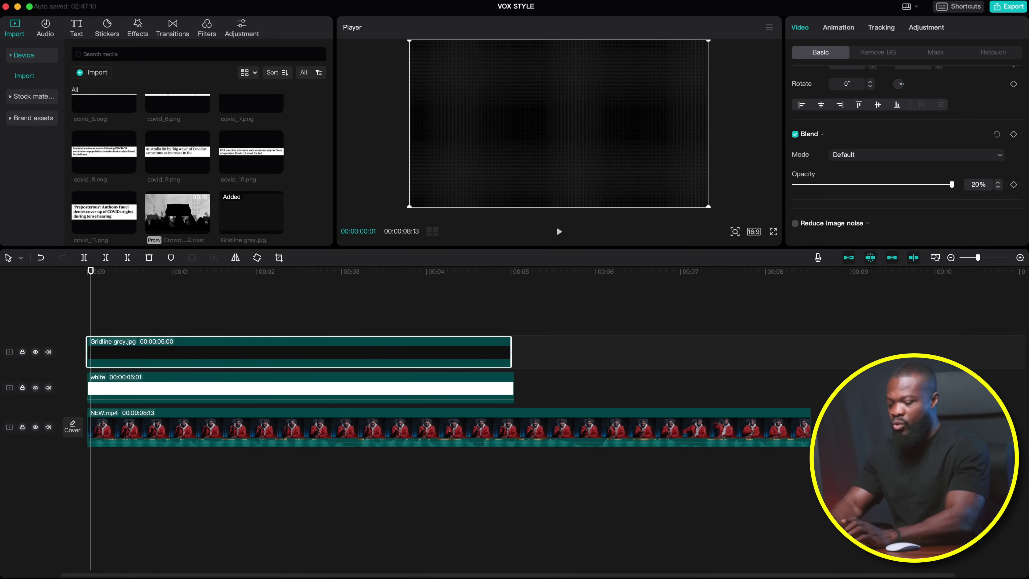
pyautogui.press('Return')
pyautogui.moveTo(514, 248); pyautogui.dragTo(515, 320)
# Add the book-text image Screenshot 2023-11-10 at 11.14.41.png on a new track above the gridline clip at the timeline start
pyautogui.scroll(-5, 299, 242)
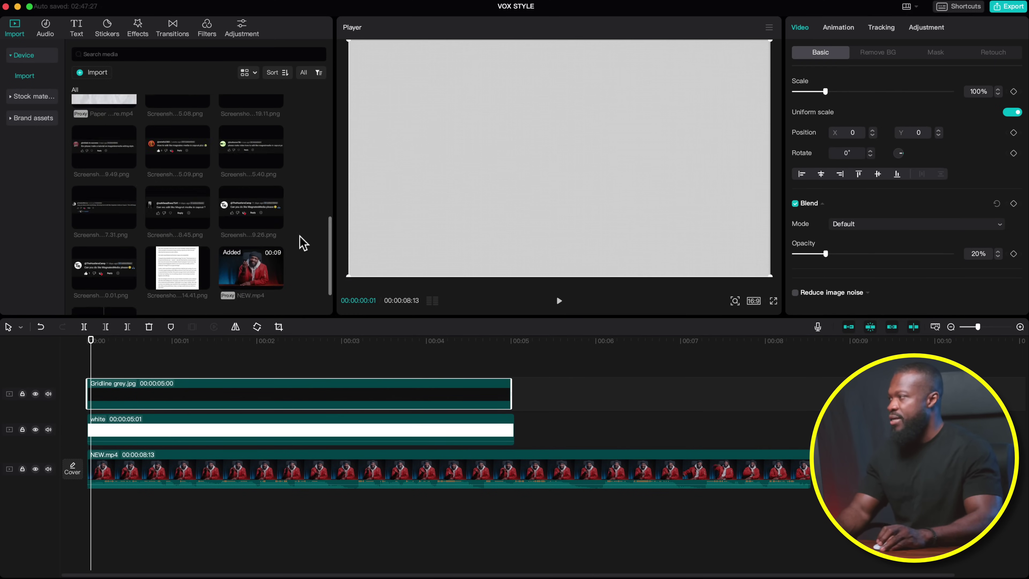
pyautogui.click(163, 223)
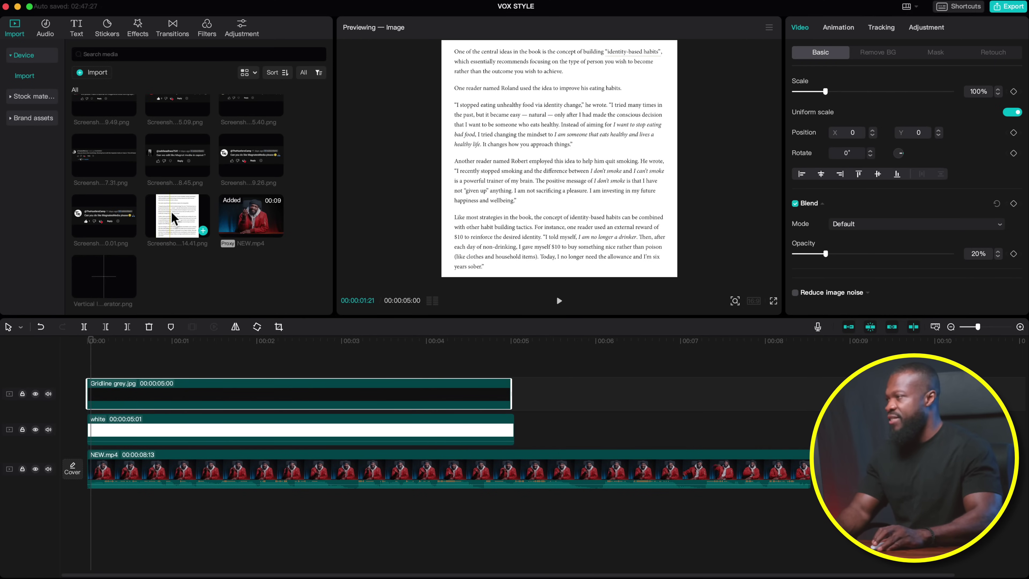
pyautogui.moveTo(175, 219); pyautogui.dragTo(87, 368)
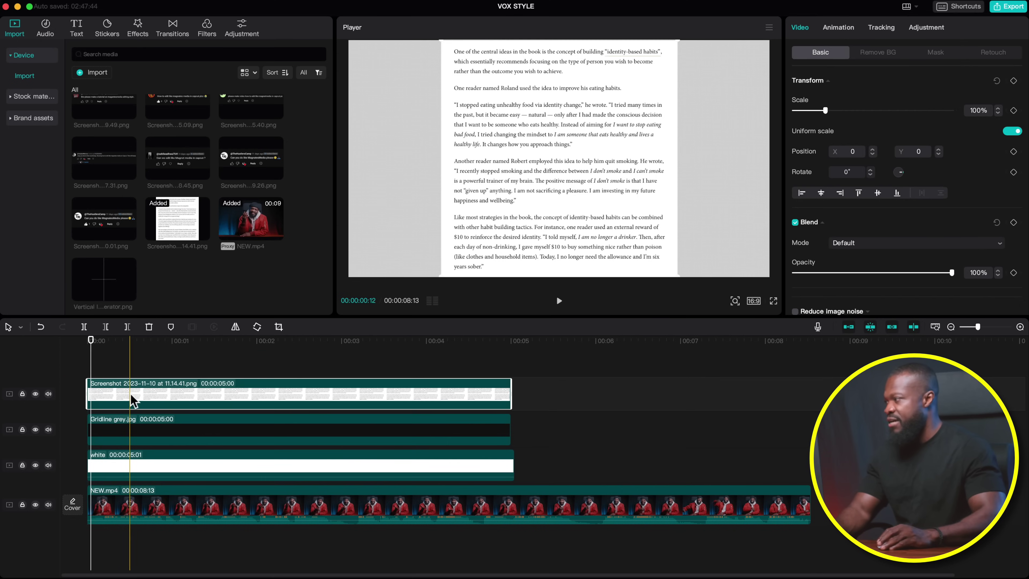
# Set the blend mode of the Screenshot 2023-11-10 at 11.14.41.png clip to Multiply
pyautogui.click(114, 348)
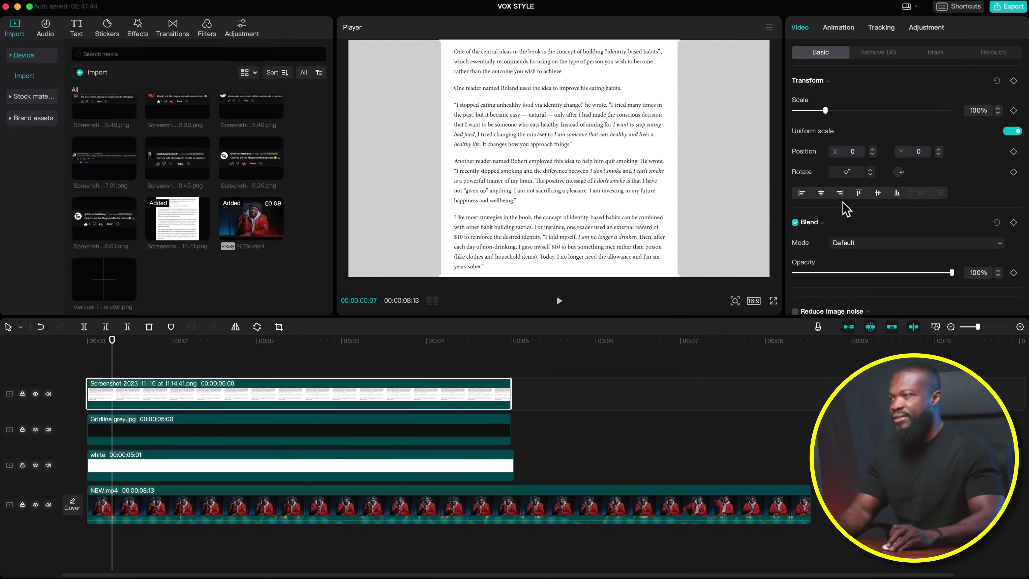
pyautogui.scroll(-1, 850, 208)
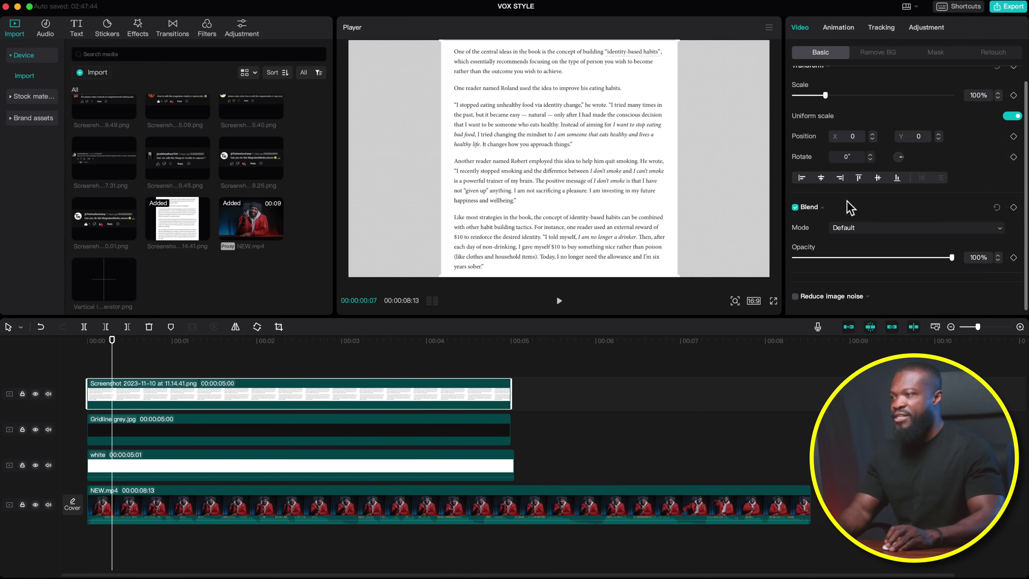
pyautogui.click(869, 231)
pyautogui.click(879, 317)
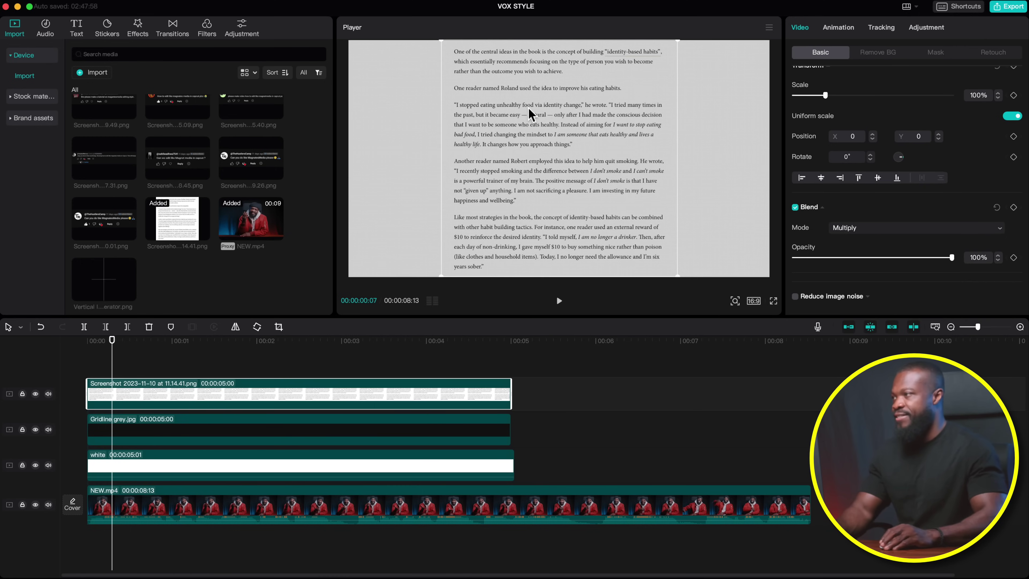
pyautogui.press('super+z')
pyautogui.click(106, 400)
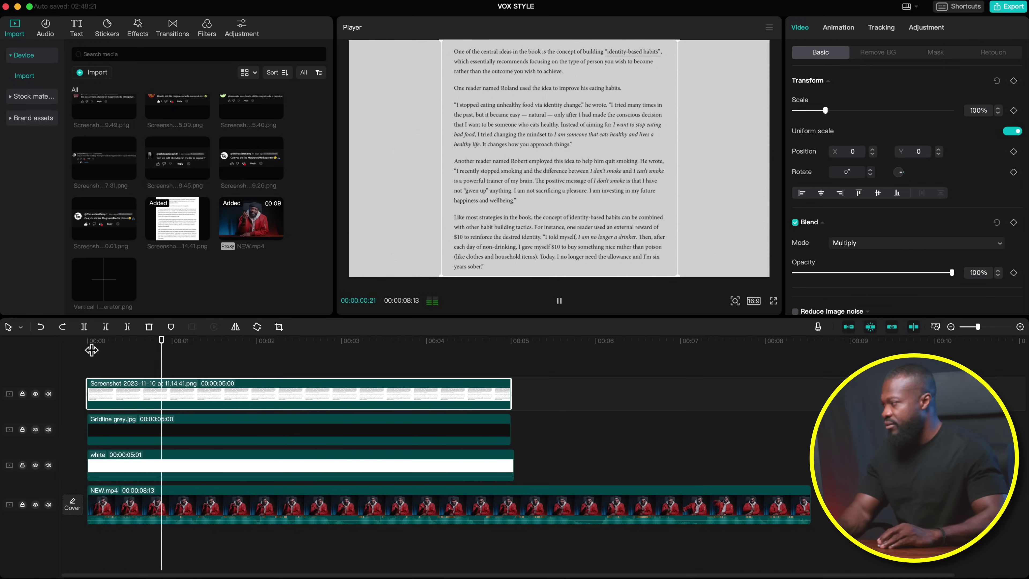
# Split the screenshot clip at 00:00:00:06 and move the longer remainder along its track to just before the 4-second mark
pyautogui.click(93, 345)
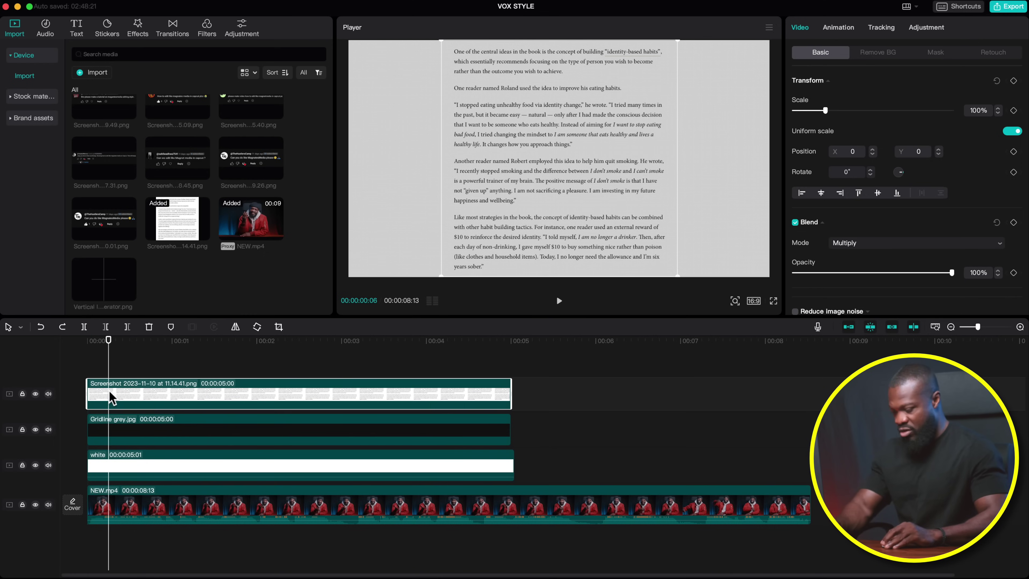
pyautogui.press('b')
pyautogui.click(109, 398)
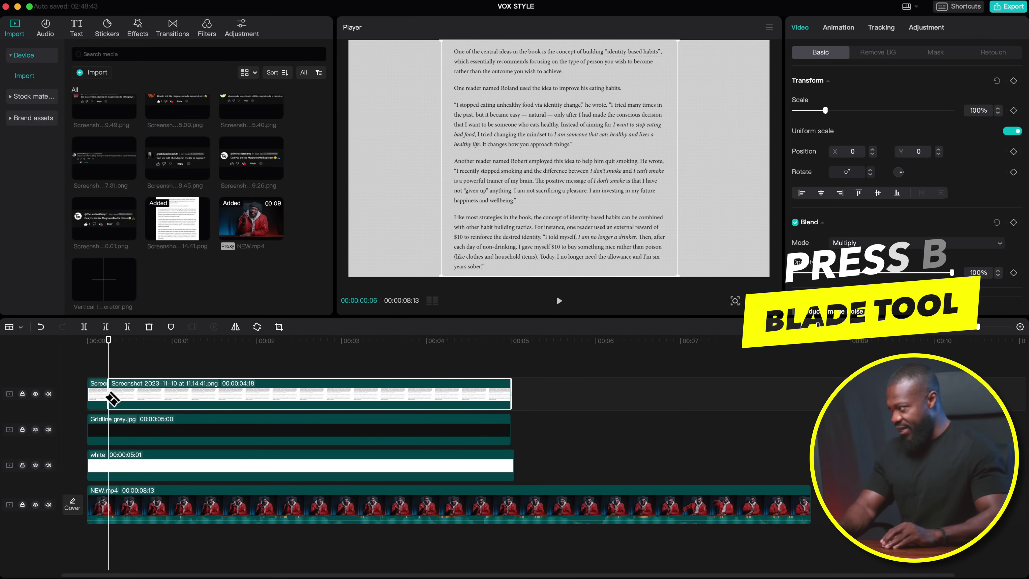
pyautogui.press('a')
pyautogui.moveTo(146, 398); pyautogui.dragTo(443, 405)
# Scale the short screenshot clip at the timeline start to 307%
pyautogui.click(101, 403)
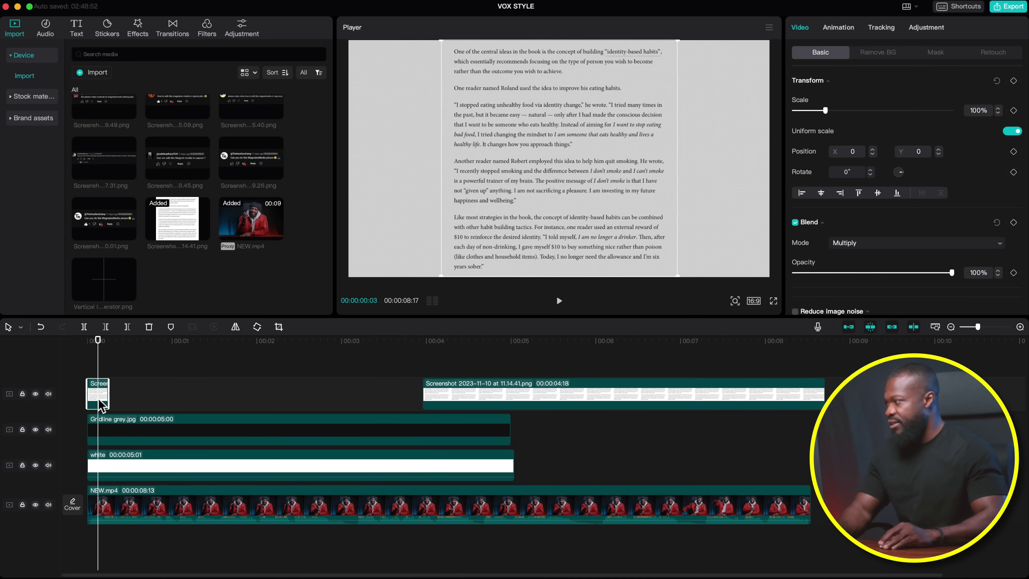
pyautogui.hotkey('ctrl', 'z')
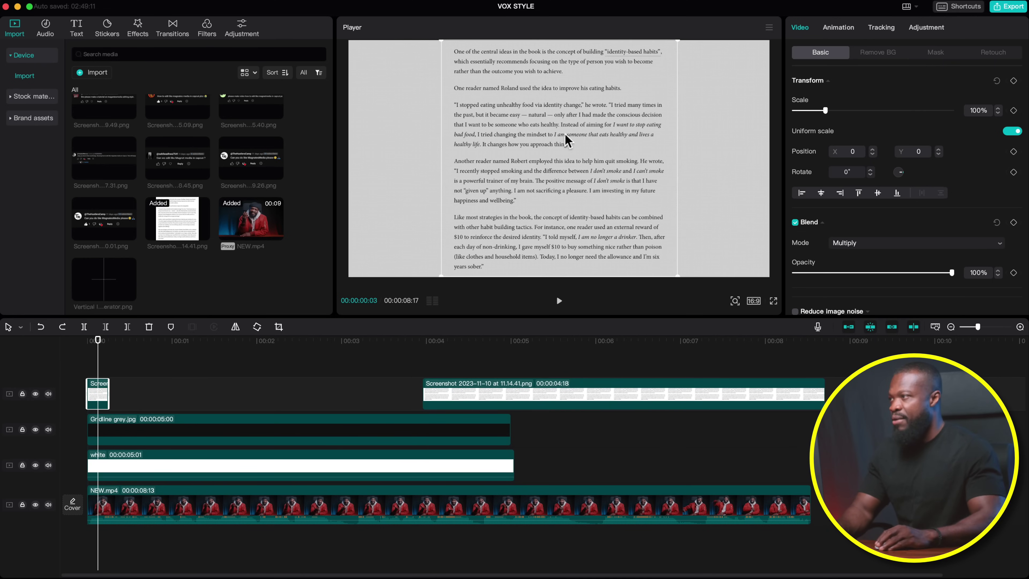
pyautogui.moveTo(826, 111); pyautogui.dragTo(892, 114)
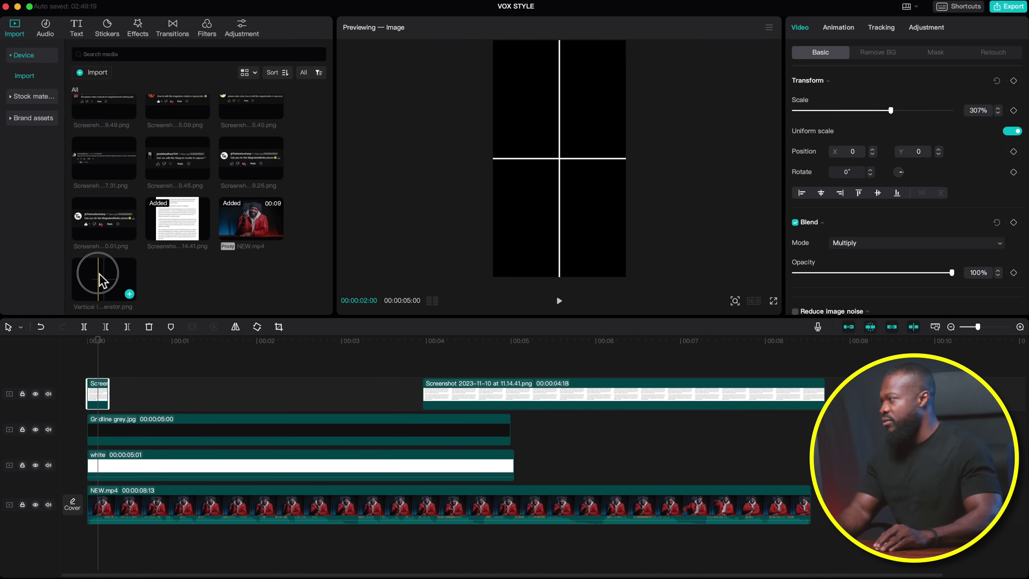
# Add Vertical line seperator.png on a new top track at the timeline start and turn its lines yellow with Temp 50
pyautogui.moveTo(102, 280); pyautogui.dragTo(93, 367)
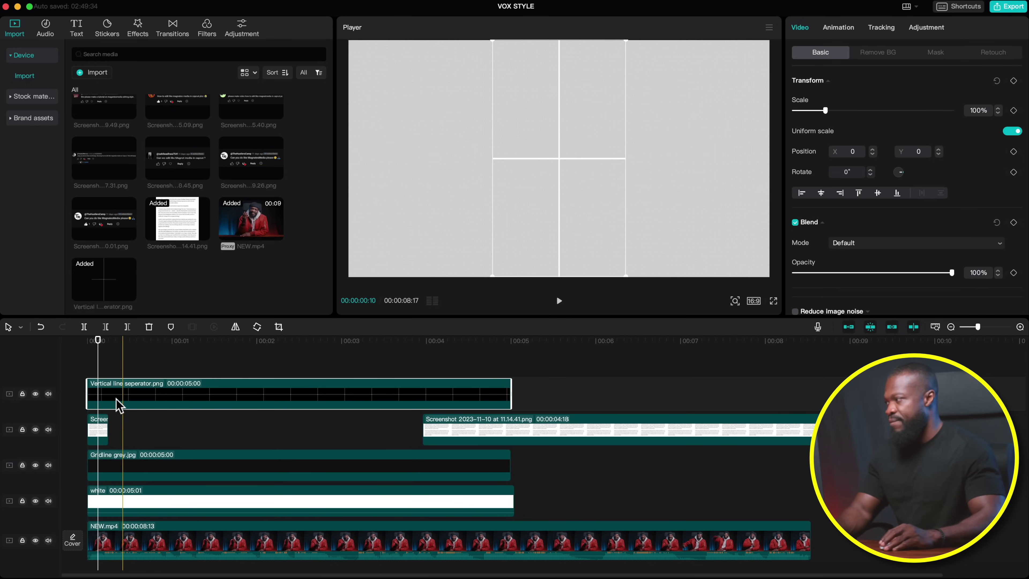
pyautogui.click(927, 28)
pyautogui.scroll(-2, 910, 156)
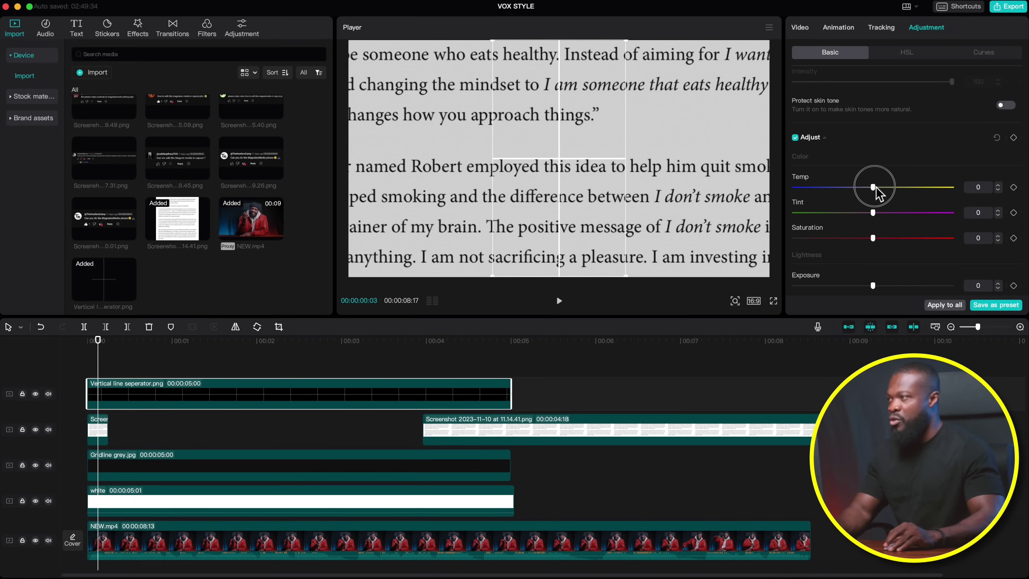
pyautogui.moveTo(874, 187); pyautogui.dragTo(1006, 191)
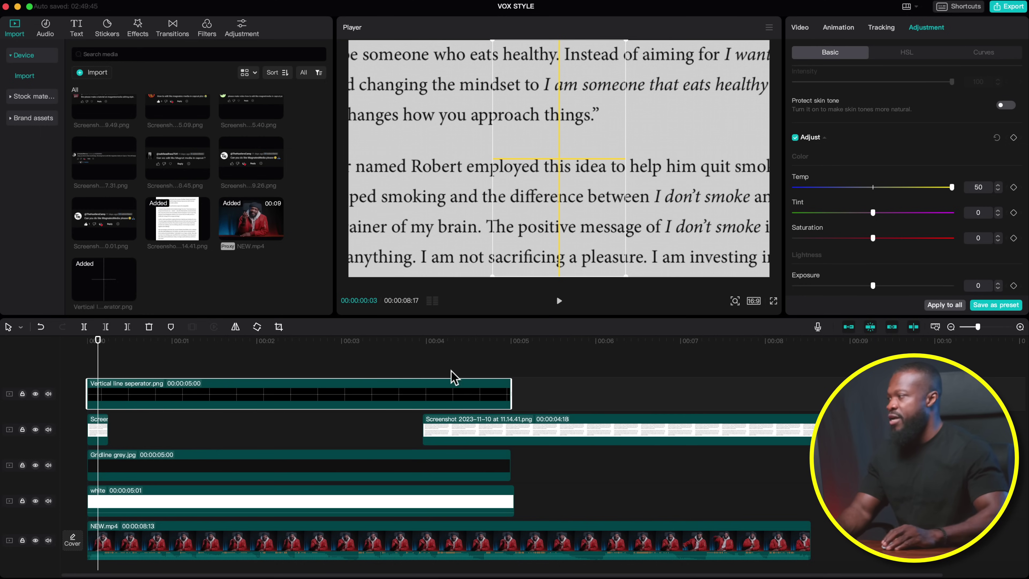
# Scale the short screenshot clip to 500% and shift it to Y 128 so the word "this" sits on the crosshair
pyautogui.click(97, 428)
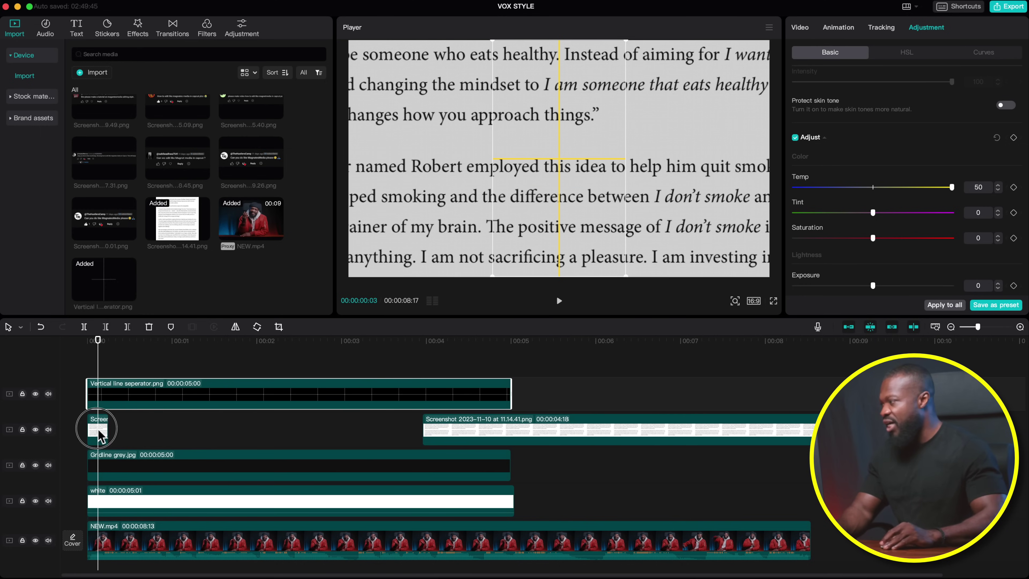
pyautogui.moveTo(591, 192); pyautogui.dragTo(592, 185)
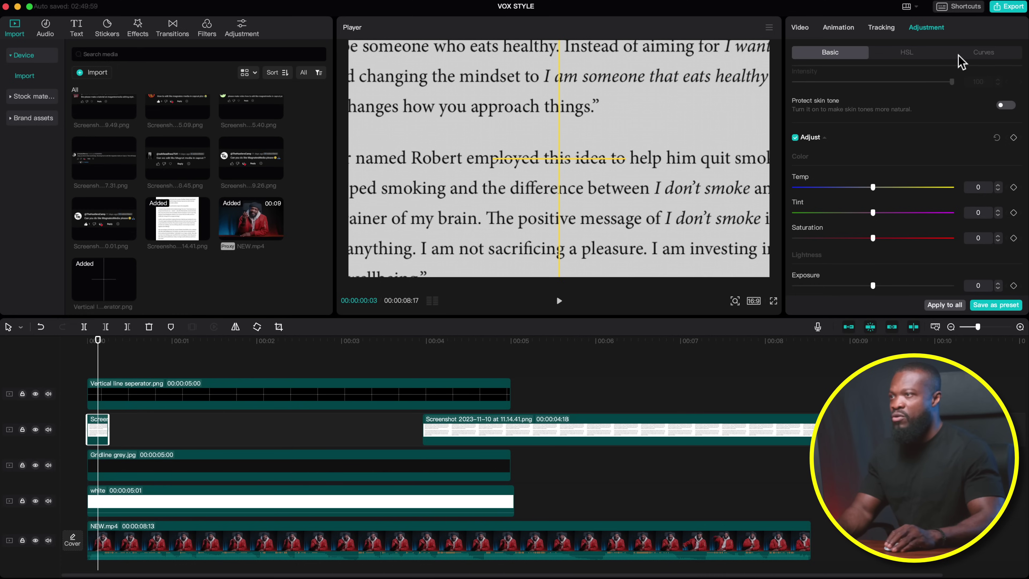
pyautogui.click(801, 28)
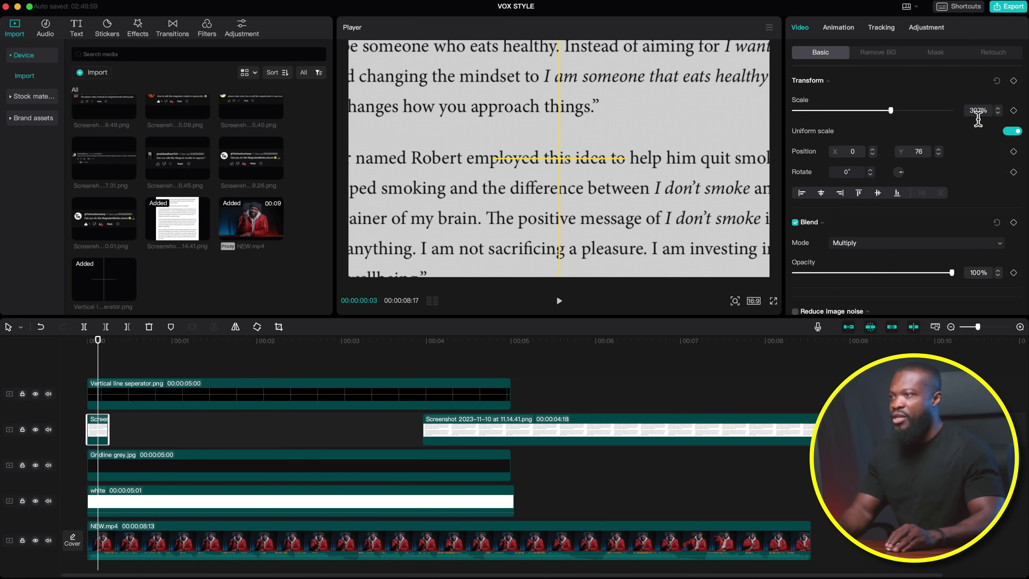
pyautogui.write('500')
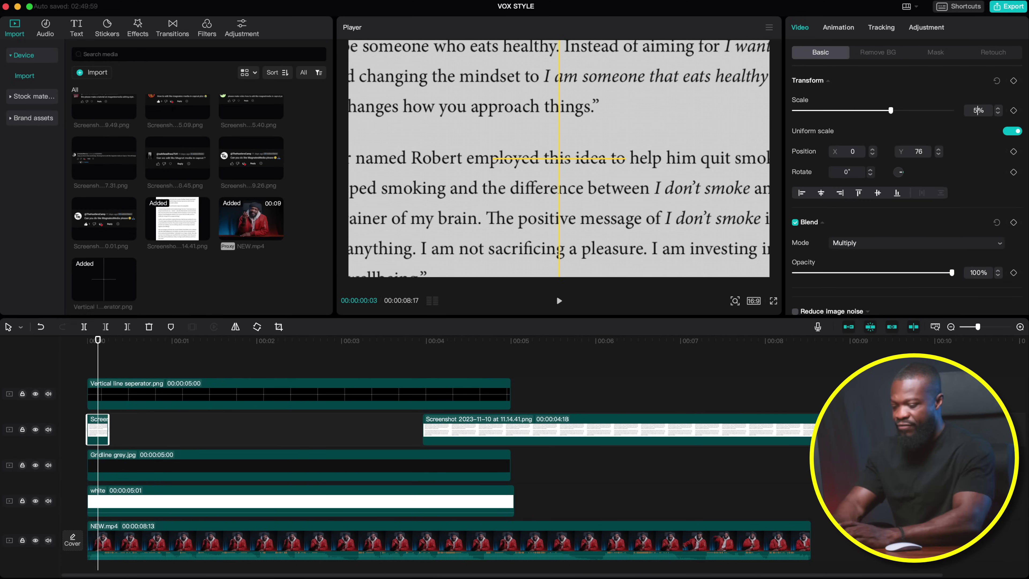
pyautogui.press('Return')
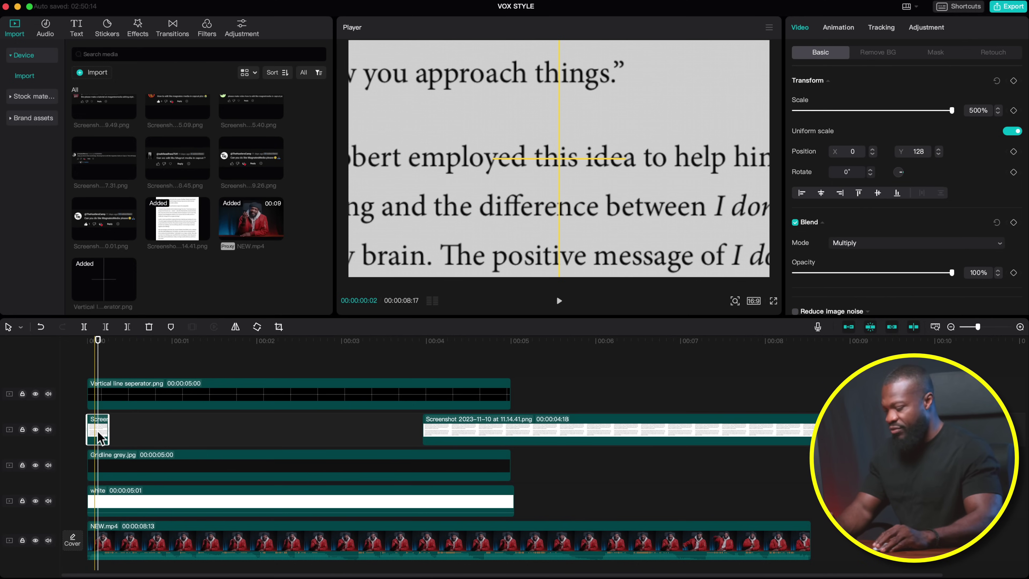
# Duplicate the short screenshot clip onto a new track directly above it, below the vertical line separator
pyautogui.moveTo(99, 438); pyautogui.dragTo(99, 415)
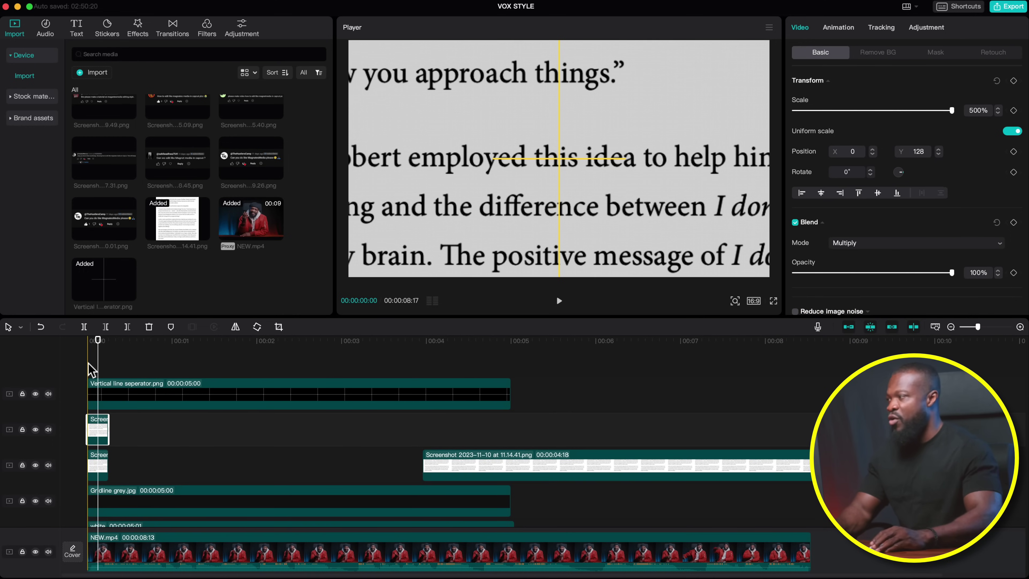
# Save the project settings with Arrange layers turned on
pyautogui.click(119, 430)
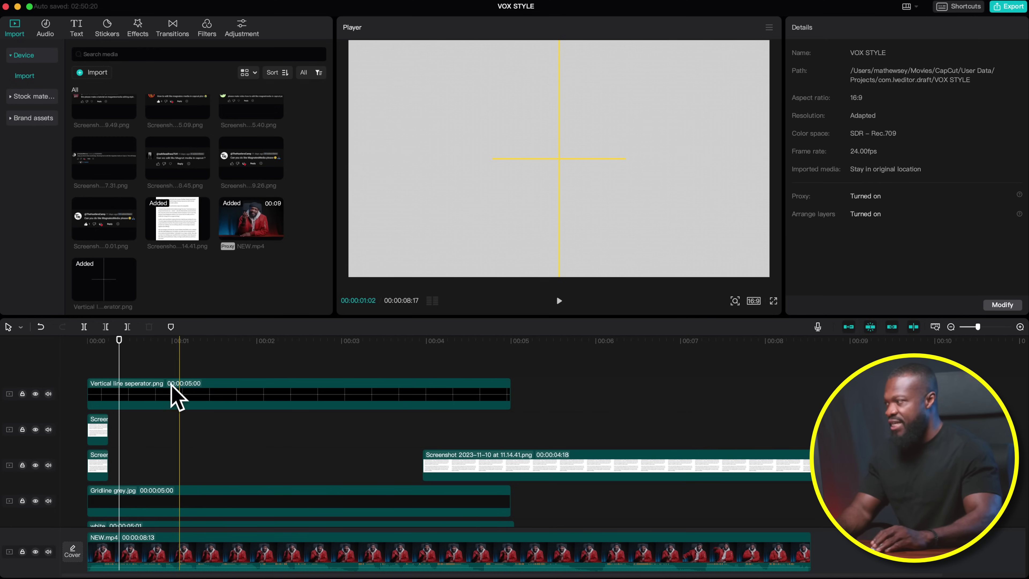
pyautogui.click(1001, 305)
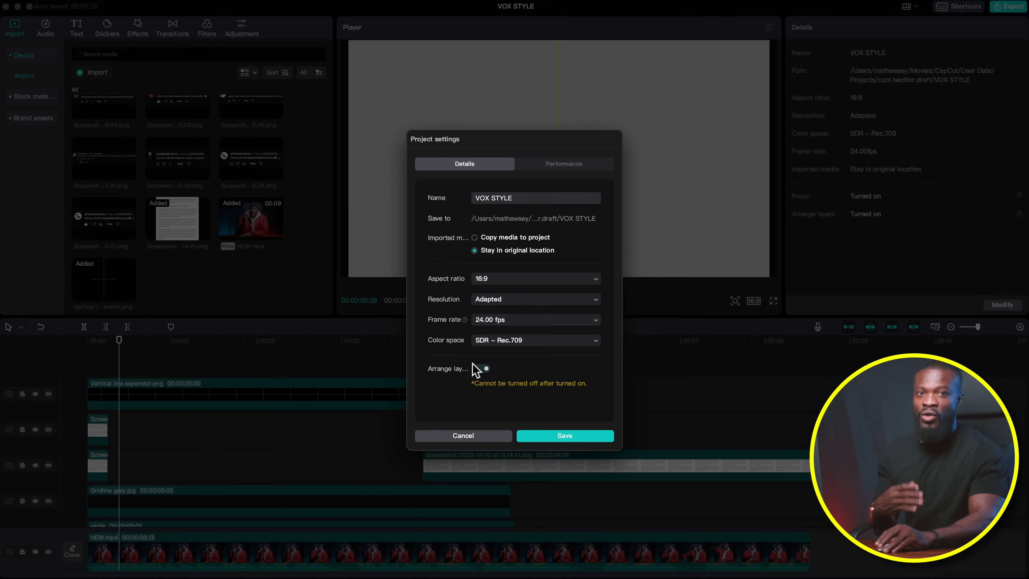
pyautogui.click(551, 436)
# Set the blend mode of the upper short screenshot copy to Default
pyautogui.click(99, 430)
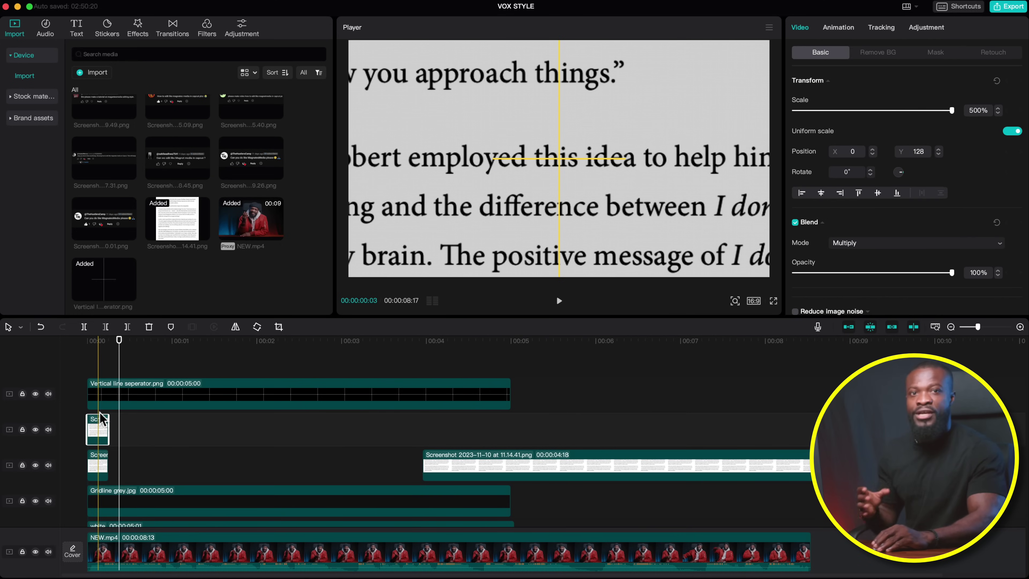
pyautogui.click(99, 428)
pyautogui.click(98, 429)
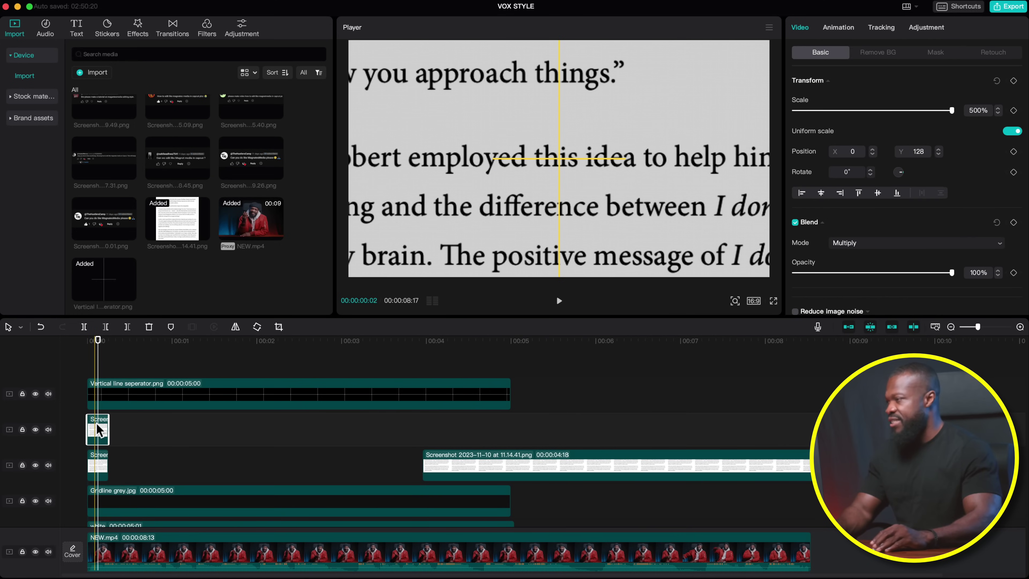
pyautogui.scroll(-1, 855, 122)
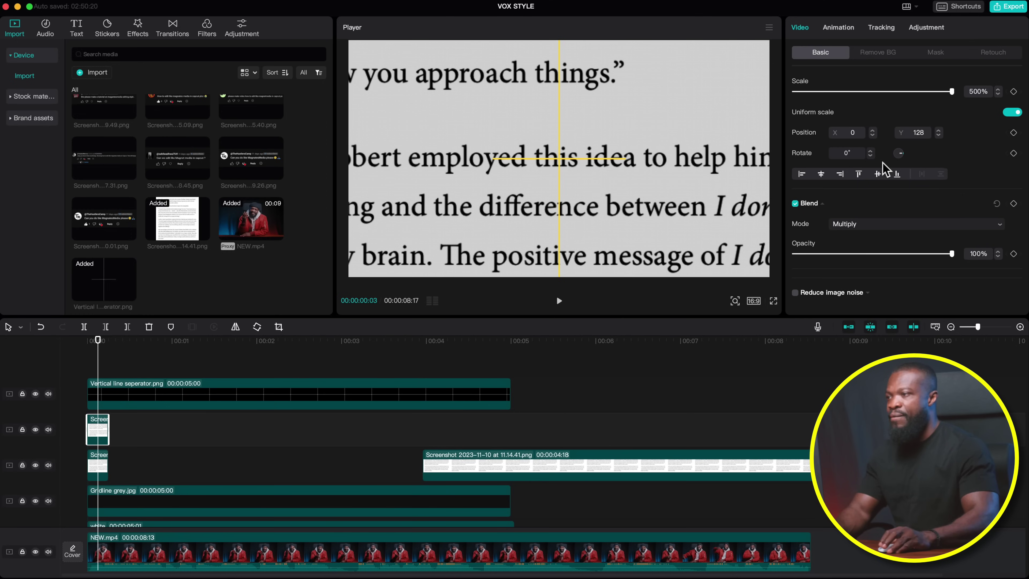
pyautogui.click(858, 223)
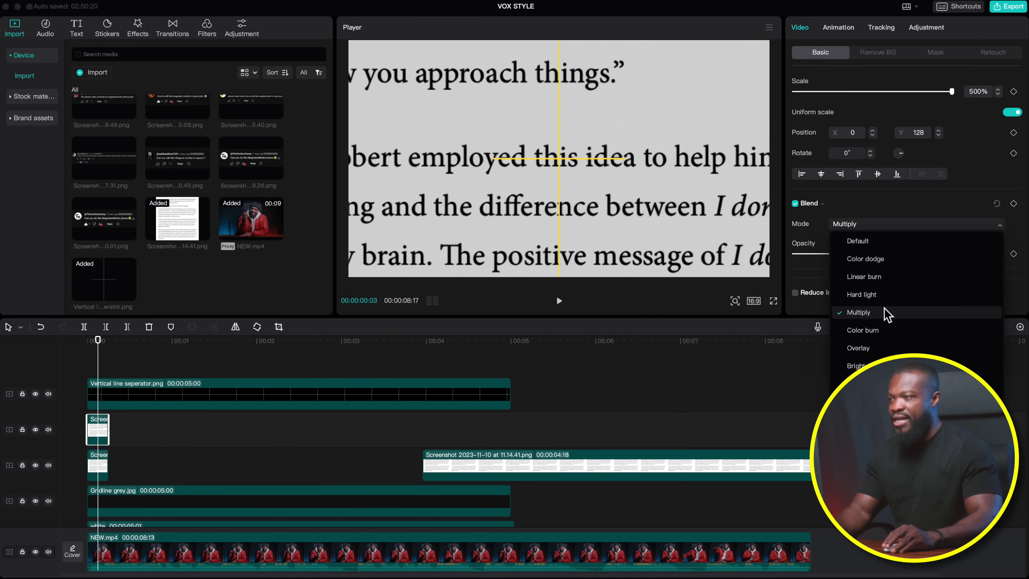
pyautogui.click(871, 245)
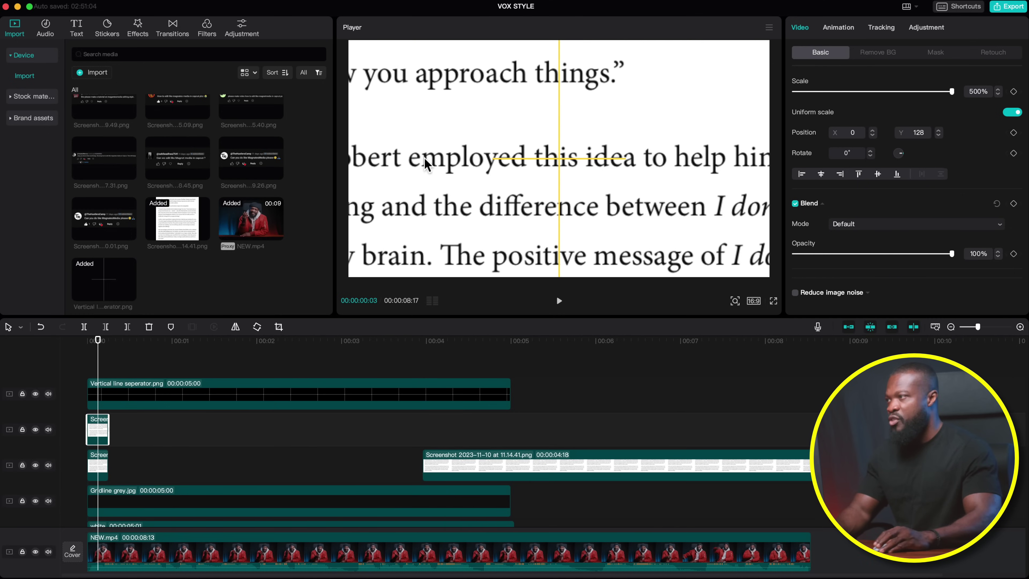
# Apply a Rectangle mask to the upper screenshot copy and fit it around the word "this" at about 76 by 46
pyautogui.click(936, 54)
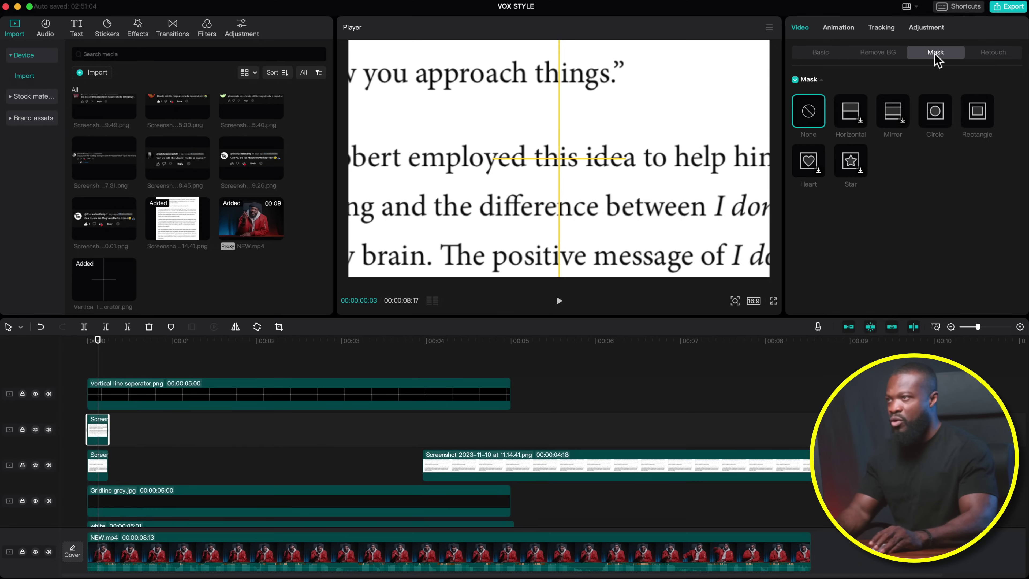
pyautogui.click(979, 116)
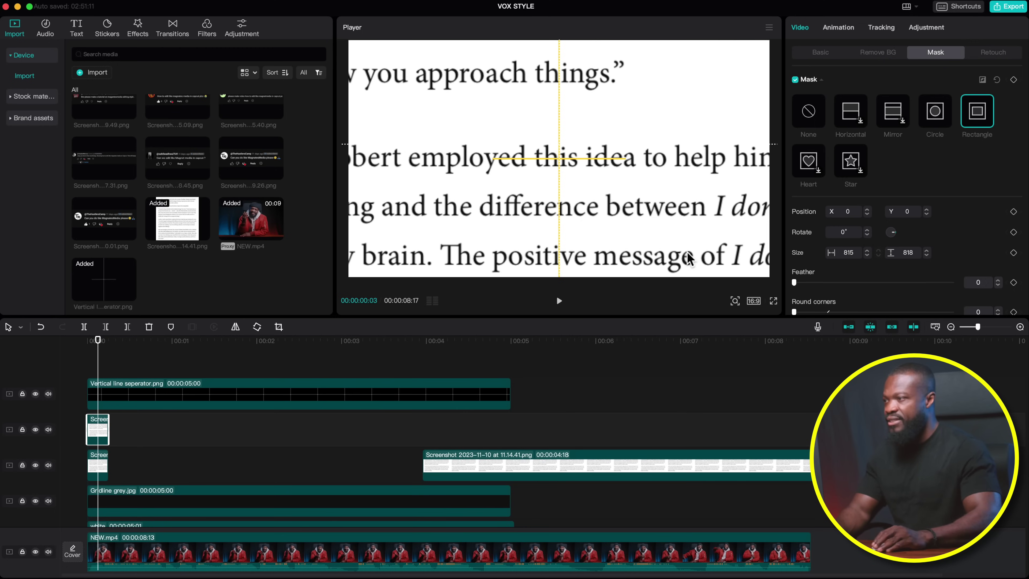
pyautogui.click(736, 301)
pyautogui.moveTo(715, 320); pyautogui.dragTo(707, 320)
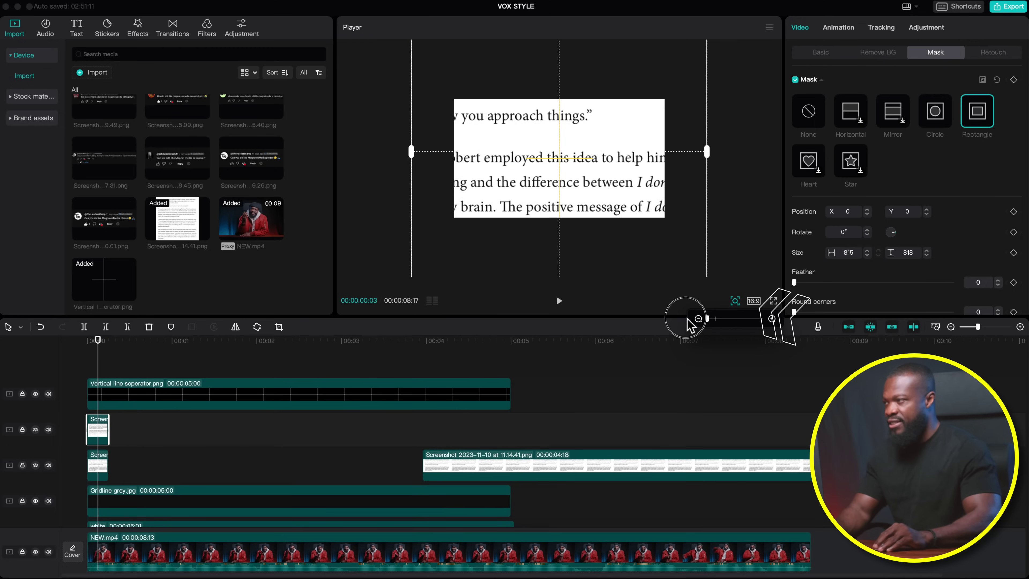
pyautogui.moveTo(413, 152); pyautogui.dragTo(530, 162)
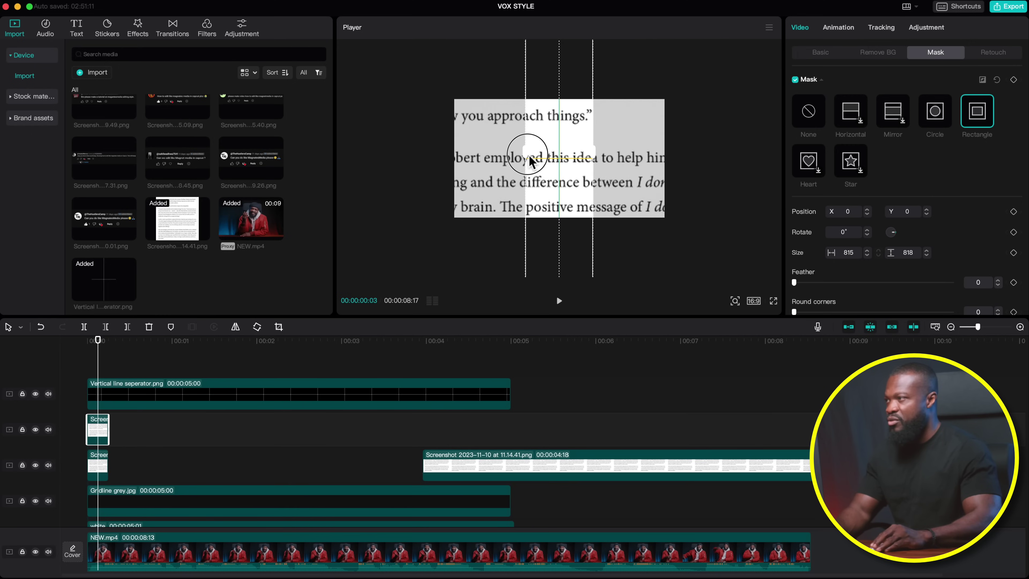
pyautogui.moveTo(577, 95); pyautogui.dragTo(545, 159)
pyautogui.click(718, 319)
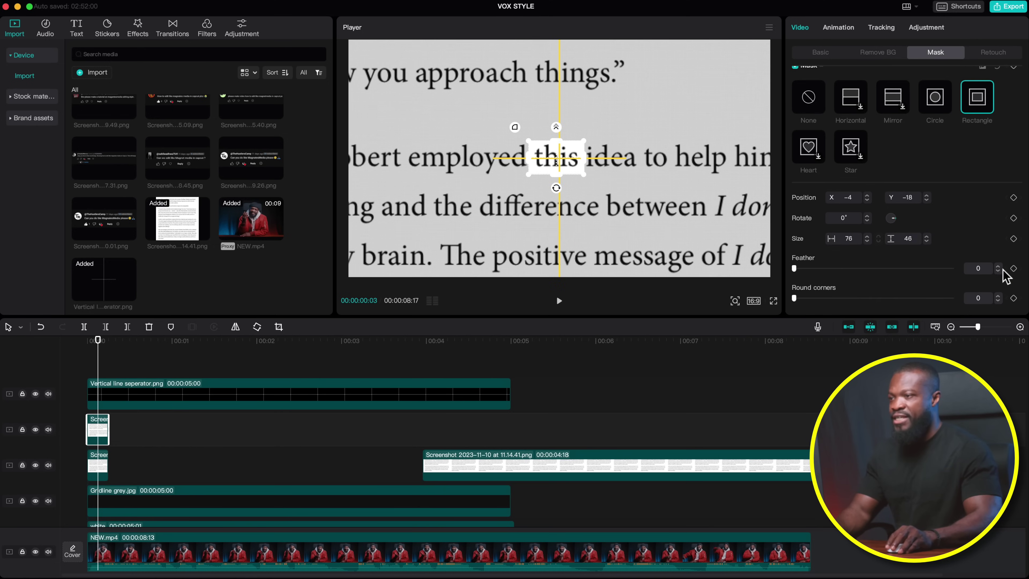
# Darken the masked word's background by setting the upper screenshot copy's Whites to -50
pyautogui.click(927, 28)
pyautogui.scroll(-5, 911, 241)
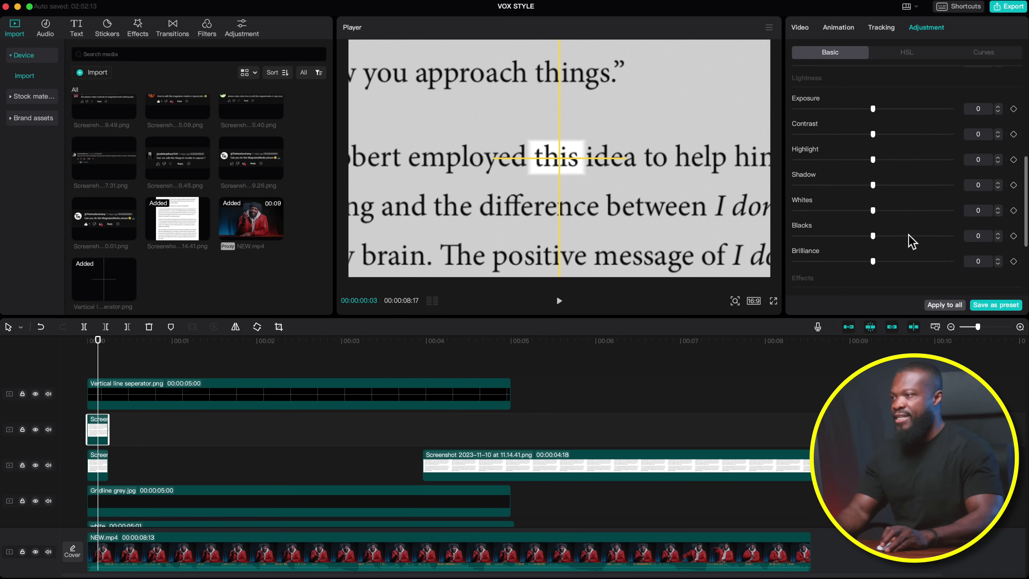
pyautogui.moveTo(873, 212); pyautogui.dragTo(775, 216)
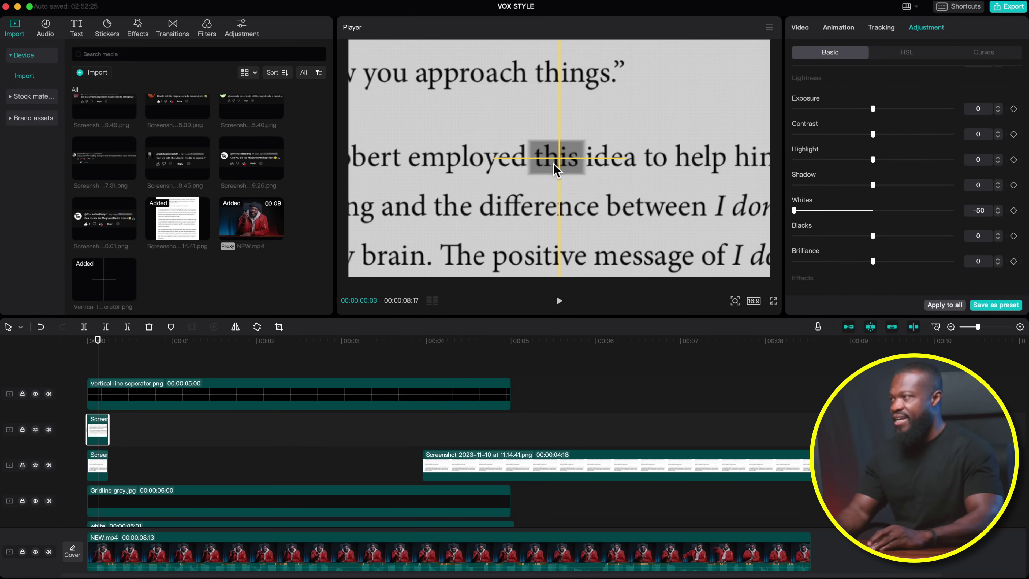
# Pull the midpoint of the upper screenshot copy's Luma curve down slightly to darken the masked word box further
pyautogui.scroll(5, 851, 183)
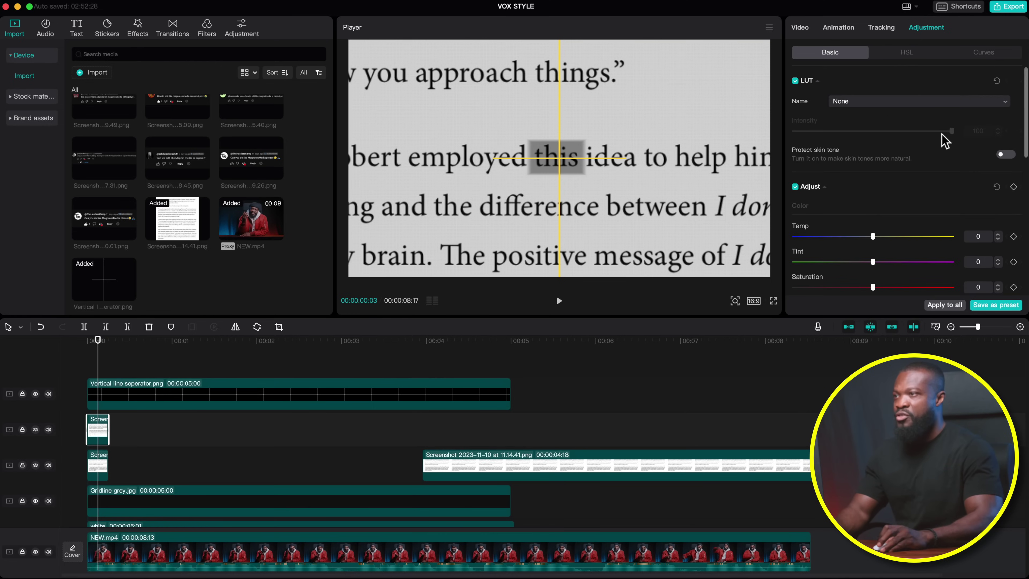
pyautogui.click(989, 55)
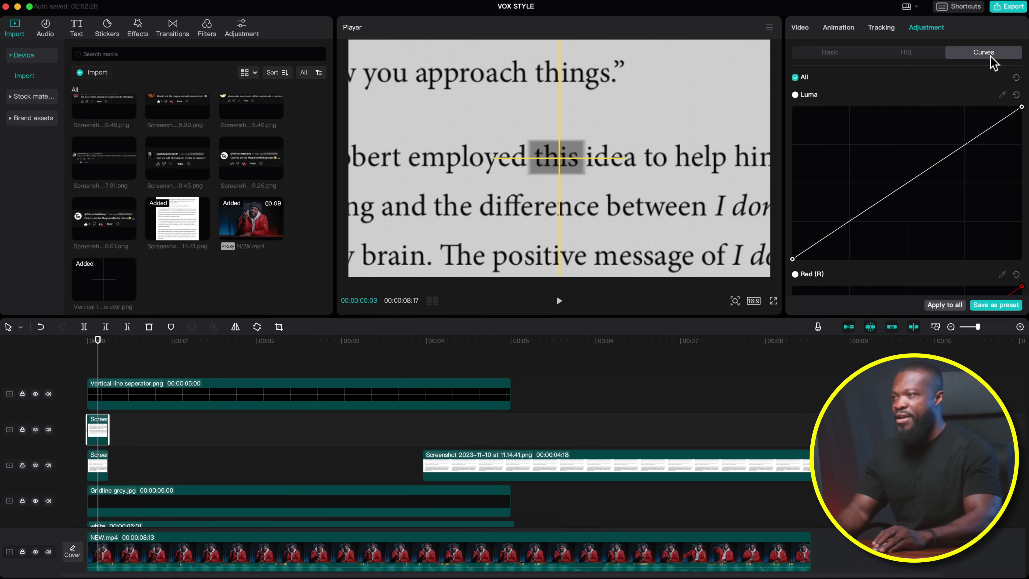
pyautogui.click(904, 190)
pyautogui.moveTo(911, 198); pyautogui.dragTo(920, 216)
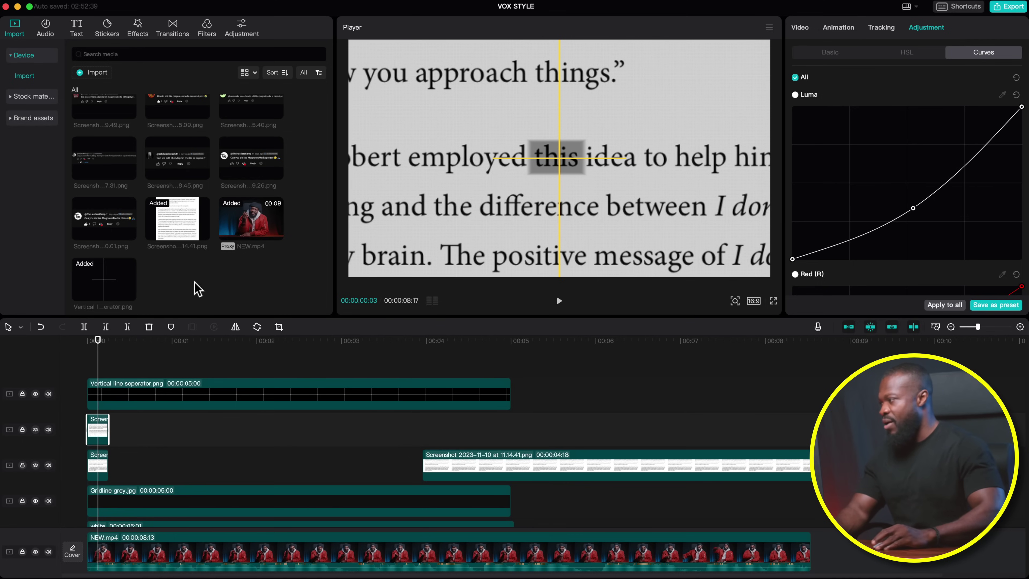
# Set the opacity of the Gridline grey.jpg clip to 15%
pyautogui.click(109, 496)
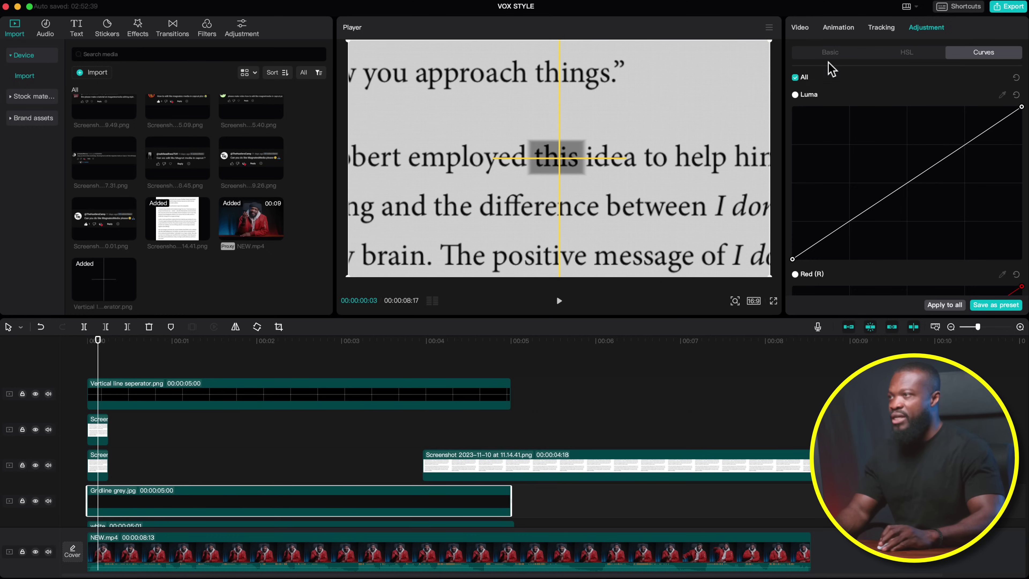
pyautogui.click(803, 29)
pyautogui.click(100, 502)
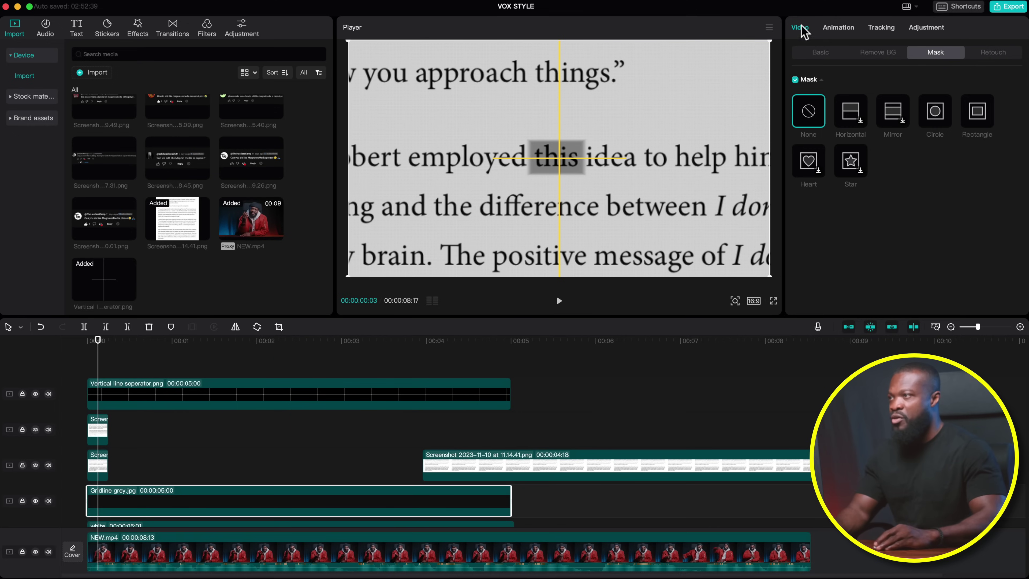
pyautogui.click(819, 53)
pyautogui.scroll(-1, 891, 166)
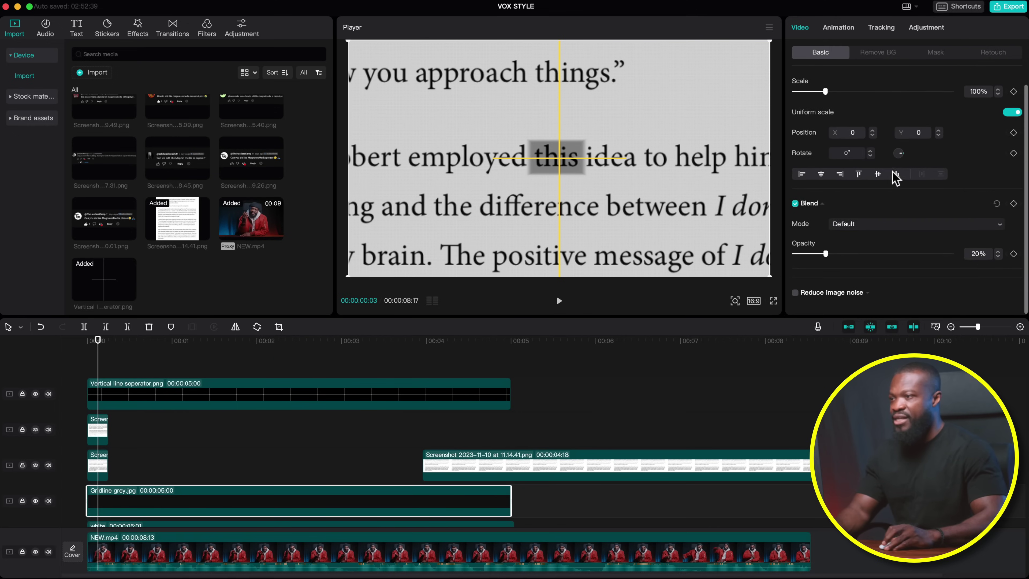
pyautogui.write('15')
pyautogui.press('Return')
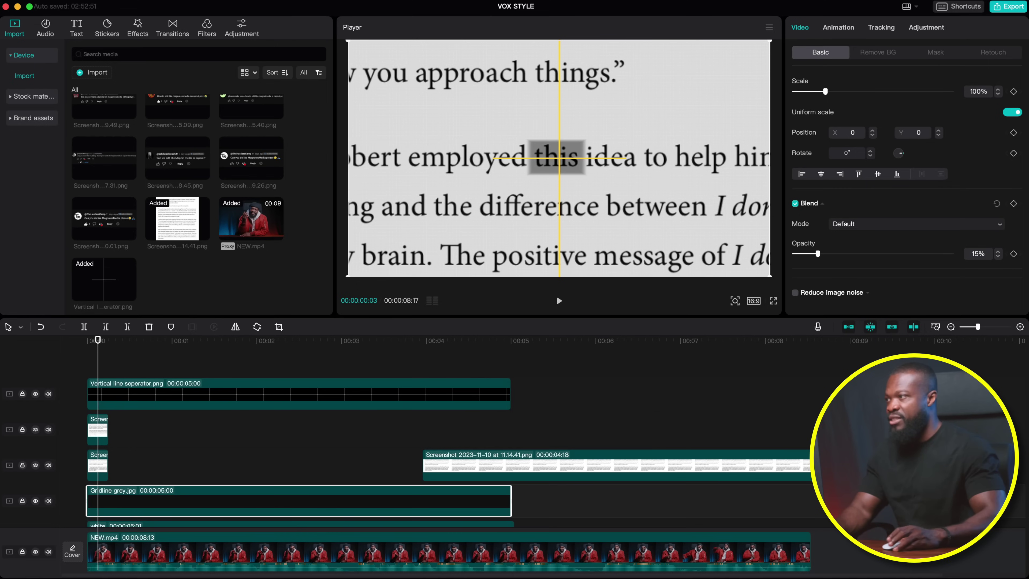
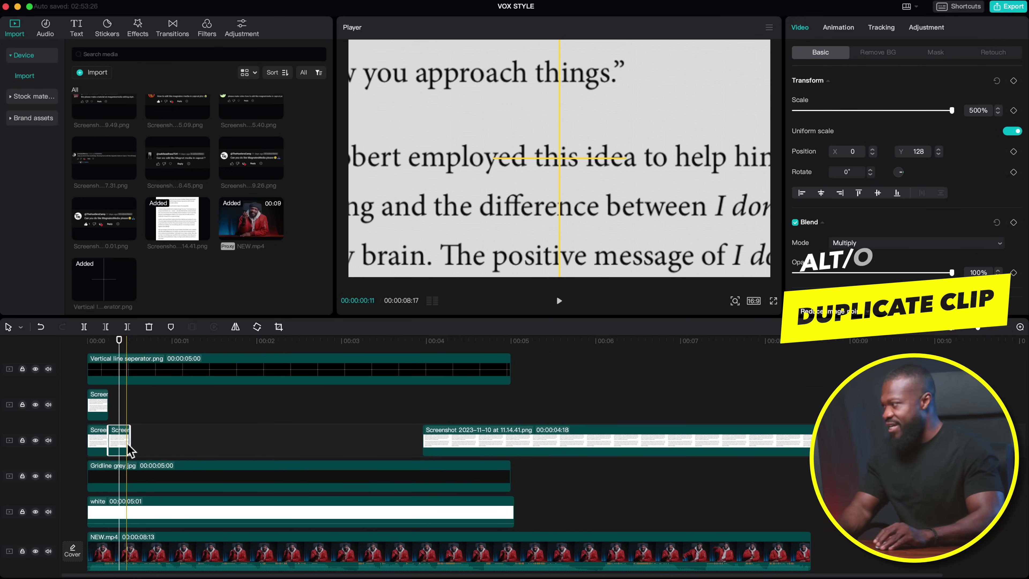
# Reposition the second short screenshot clip to X 702, Y -4861 so the word "is" in "book is the concept" sits at the crosshair
pyautogui.moveTo(594, 114); pyautogui.dragTo(598, 329)
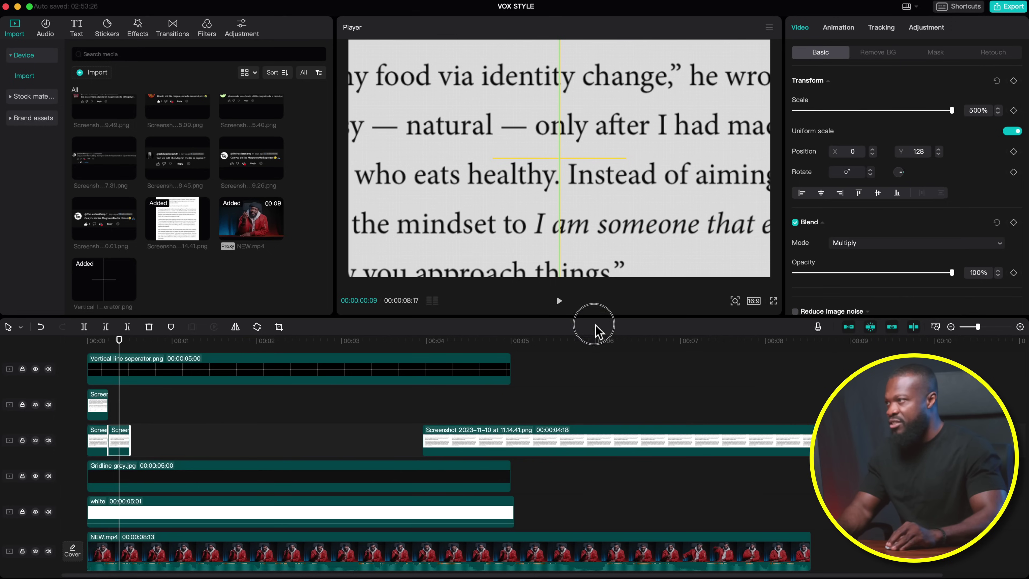
pyautogui.moveTo(600, 49)
pyautogui.mouseDown()
pyautogui.moveTo(598, 221)
pyautogui.moveTo(609, 257)
pyautogui.mouseUp()
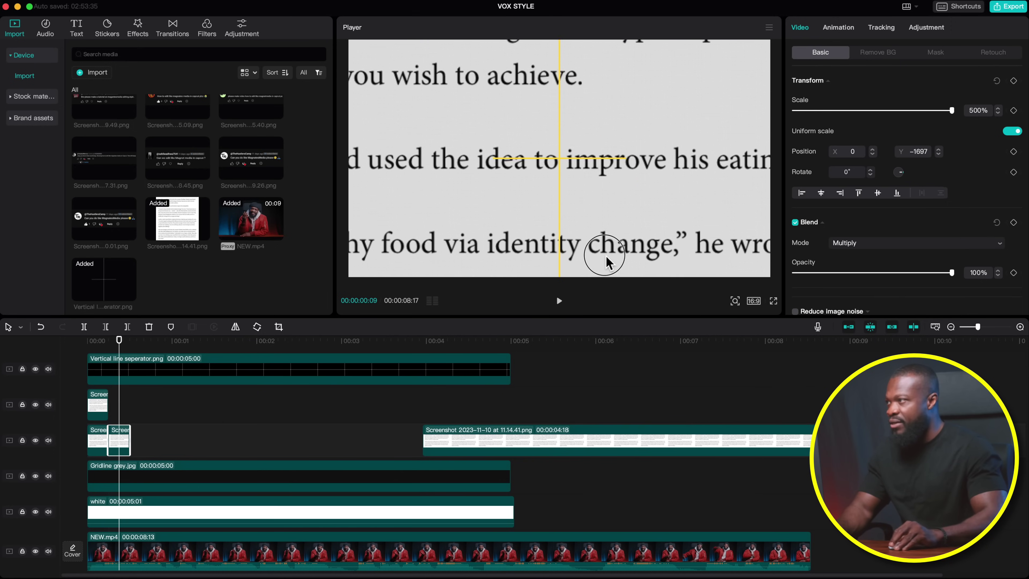
pyautogui.moveTo(600, 80); pyautogui.dragTo(598, 324)
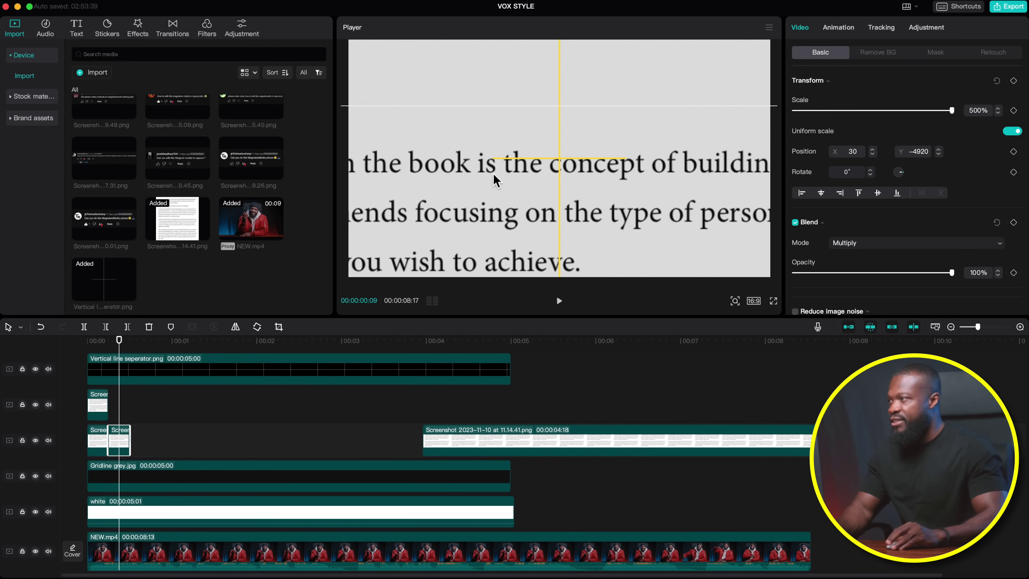
pyautogui.moveTo(551, 173); pyautogui.dragTo(617, 173)
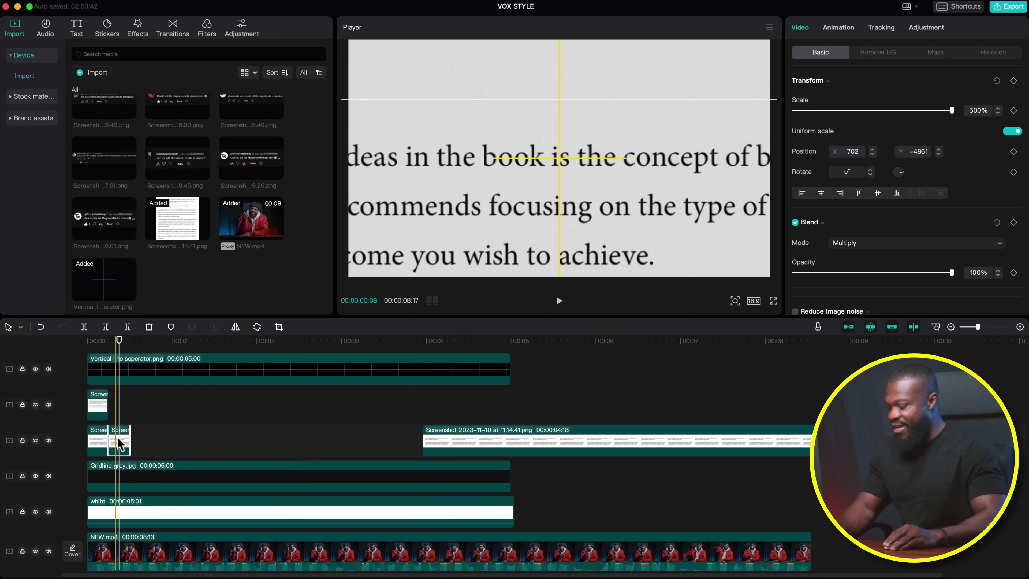
# Duplicate the second short screenshot clip onto the track above and set the copy's blend mode to Default
pyautogui.moveTo(122, 445); pyautogui.dragTo(121, 411)
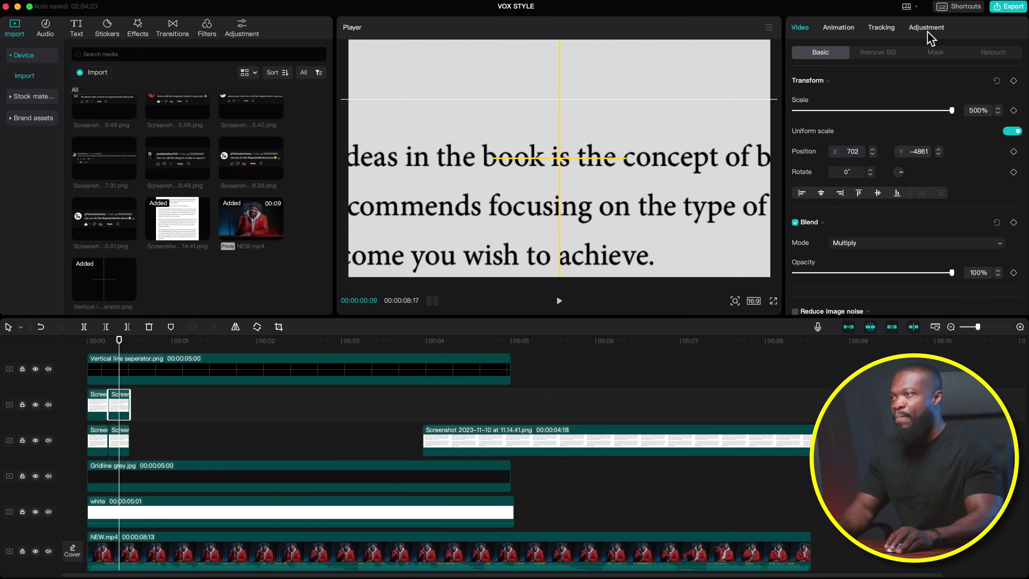
pyautogui.scroll(-1, 859, 210)
pyautogui.click(876, 232)
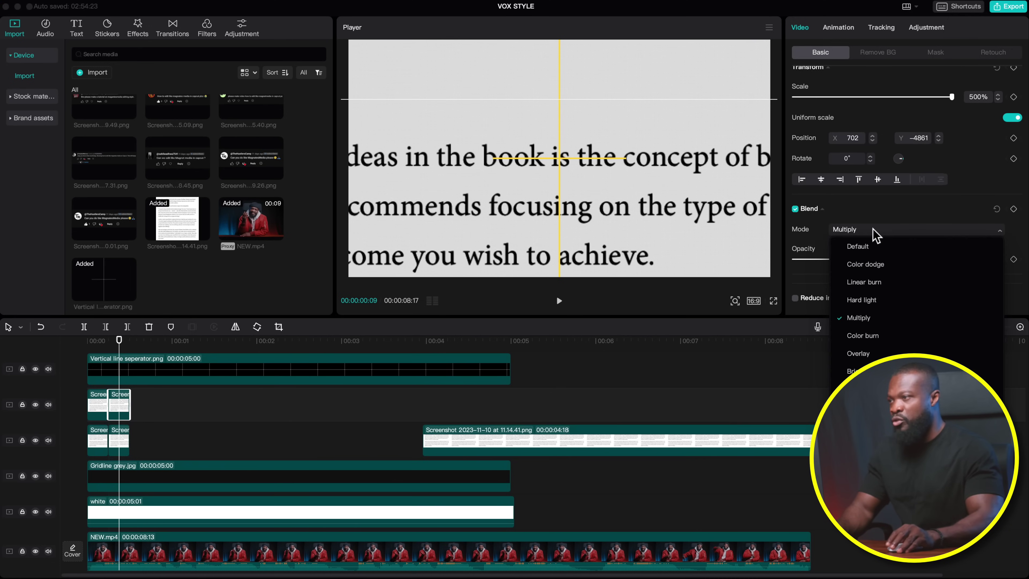
pyautogui.click(867, 247)
# Darken the second upper screenshot copy by setting its Whites to -50
pyautogui.click(927, 32)
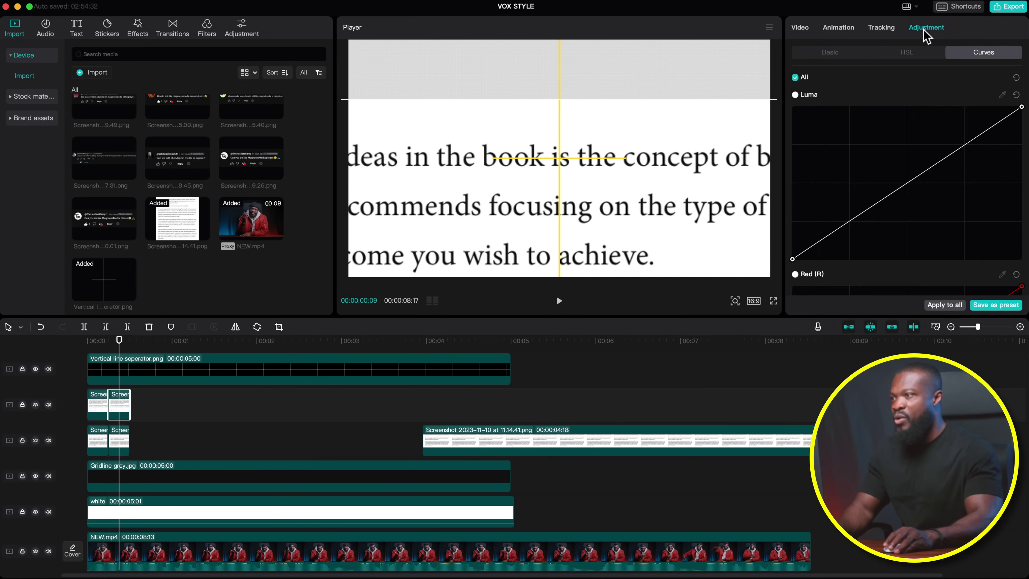
pyautogui.moveTo(934, 172); pyautogui.dragTo(927, 221)
pyautogui.click(830, 52)
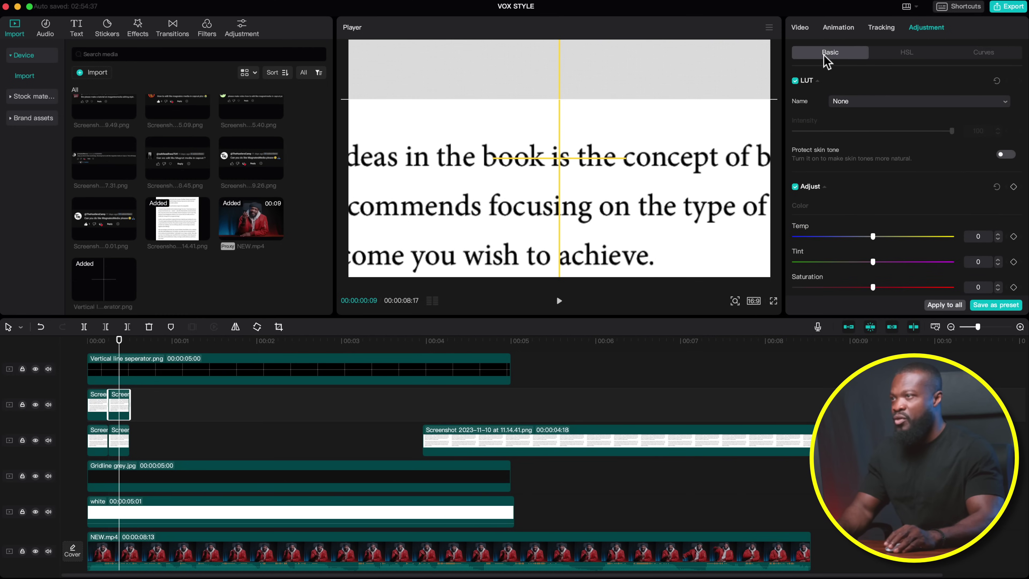
pyautogui.scroll(-4, 900, 219)
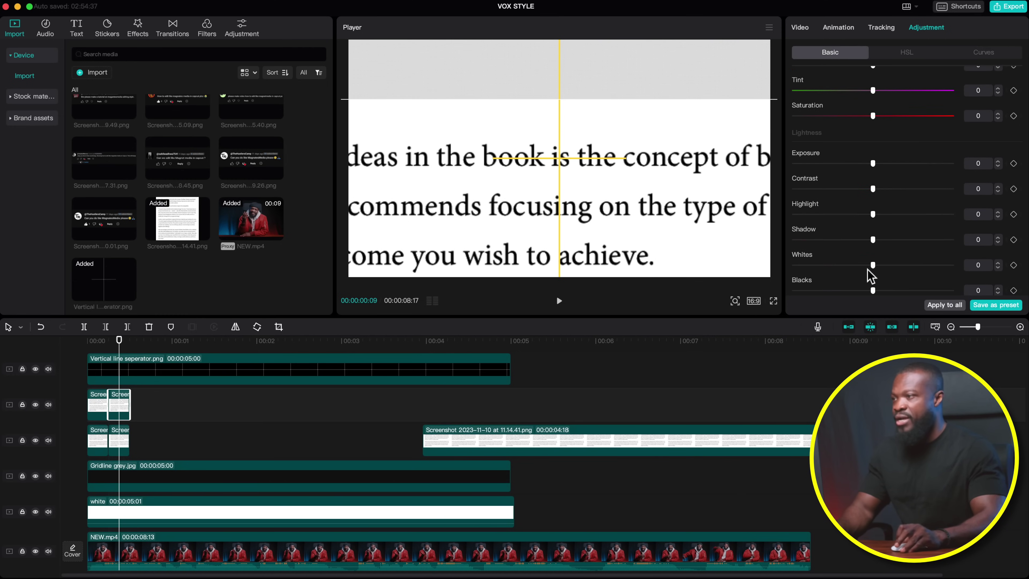
pyautogui.moveTo(873, 266); pyautogui.dragTo(740, 269)
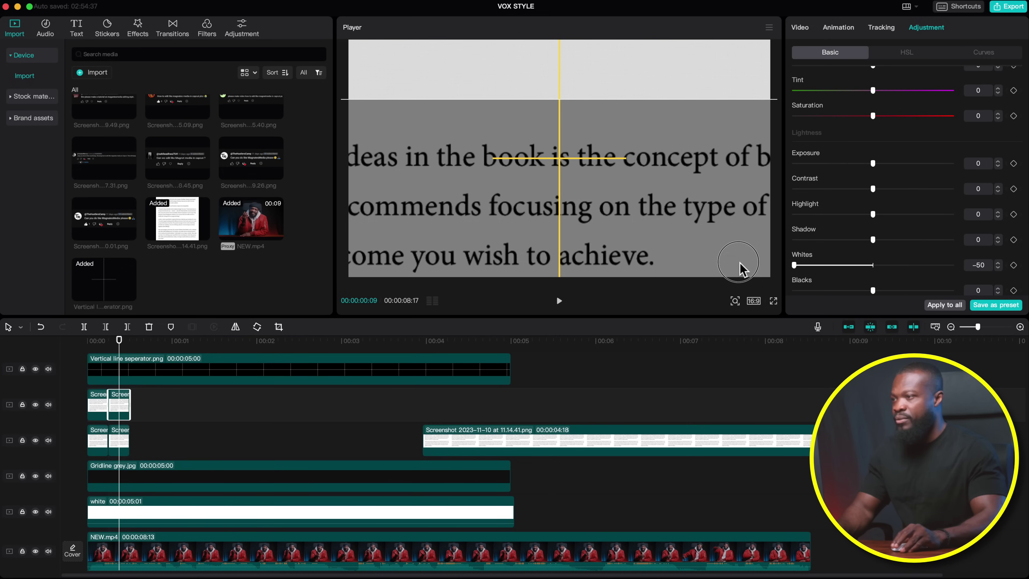
# Reset the second upper copy's transform to 100% scale and move it down to about X 59, Y -617
pyautogui.click(801, 30)
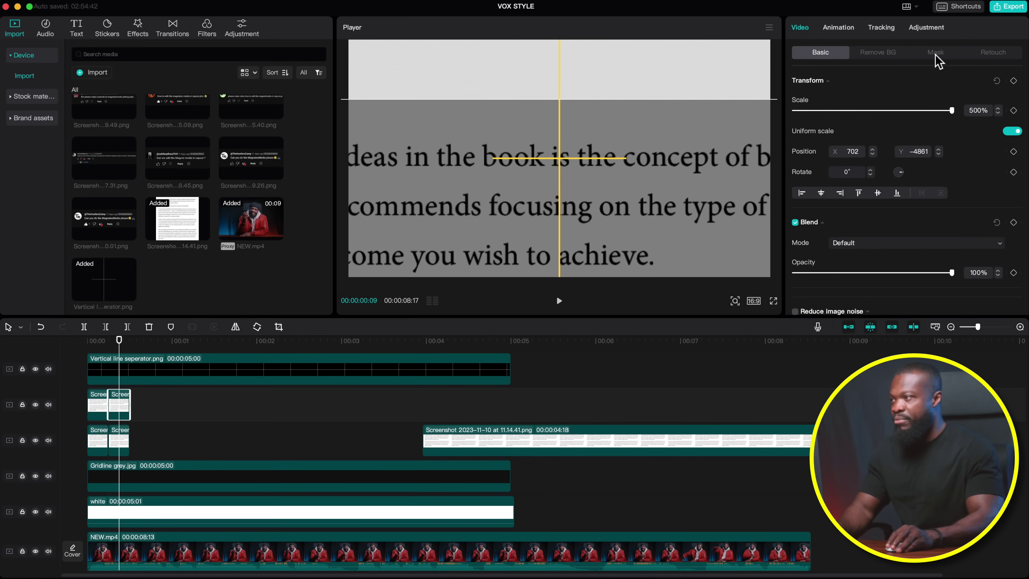
pyautogui.moveTo(952, 110); pyautogui.dragTo(887, 110)
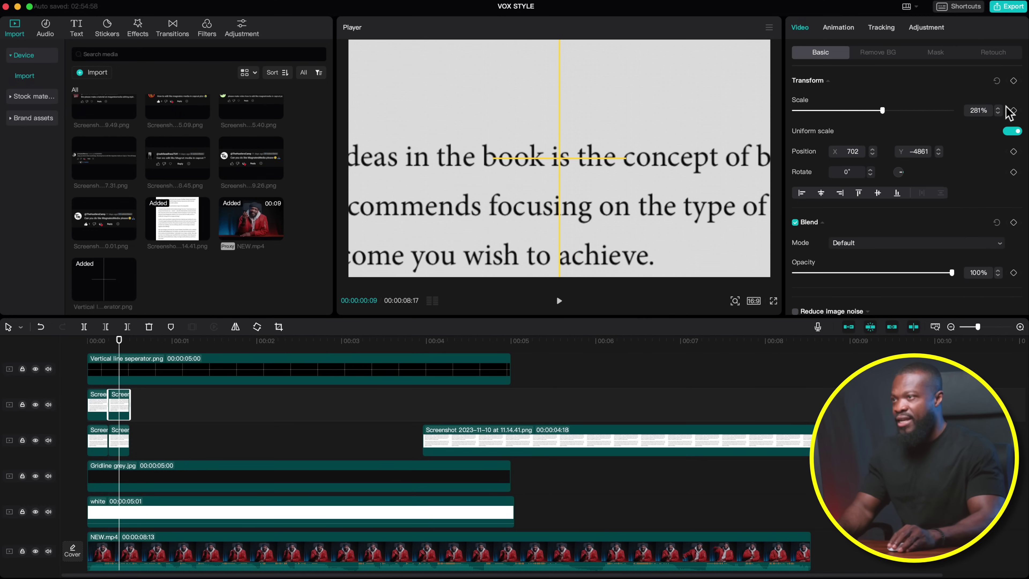
pyautogui.click(998, 81)
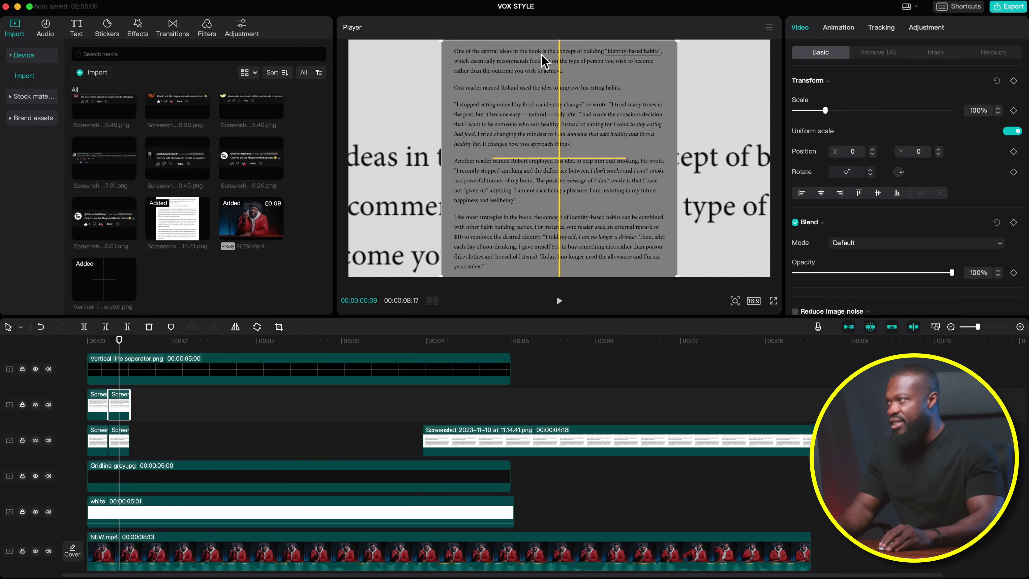
pyautogui.moveTo(580, 92); pyautogui.dragTo(587, 162)
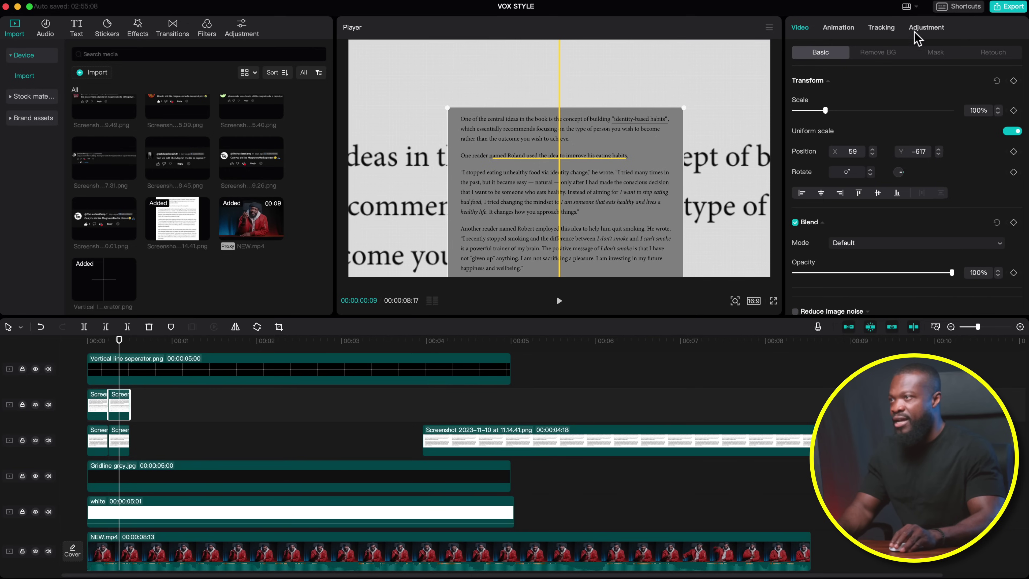
# Apply a Rectangle mask to the second upper copy and shrink it to about 135 by 103 around "is the" in the first text line
pyautogui.click(937, 55)
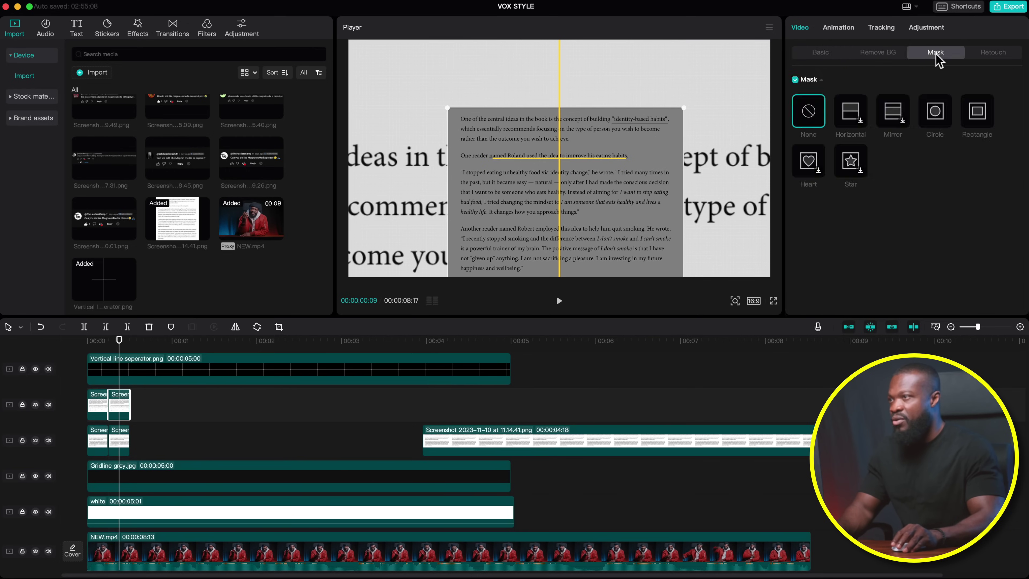
pyautogui.click(980, 116)
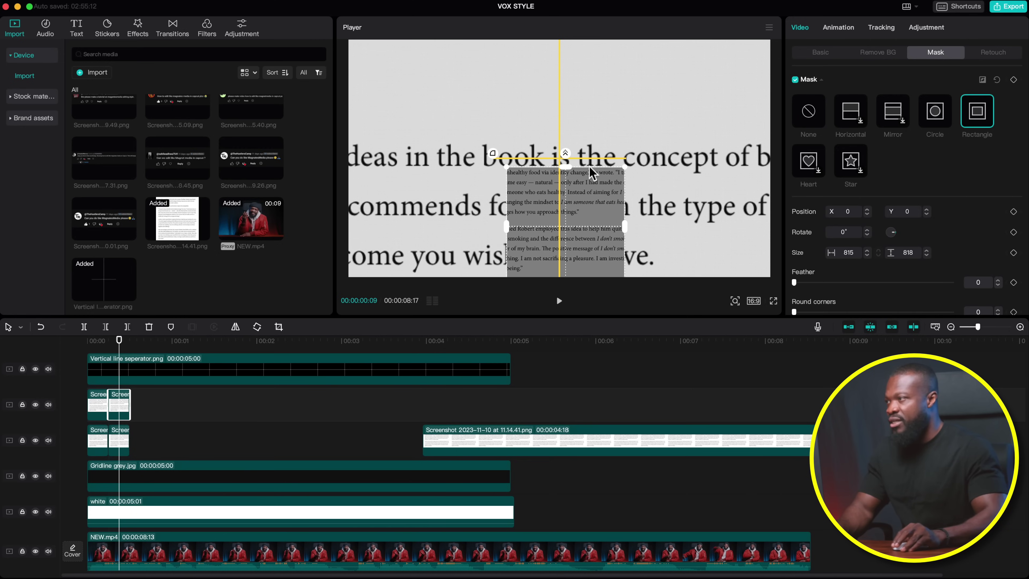
pyautogui.moveTo(588, 196); pyautogui.dragTo(590, 90)
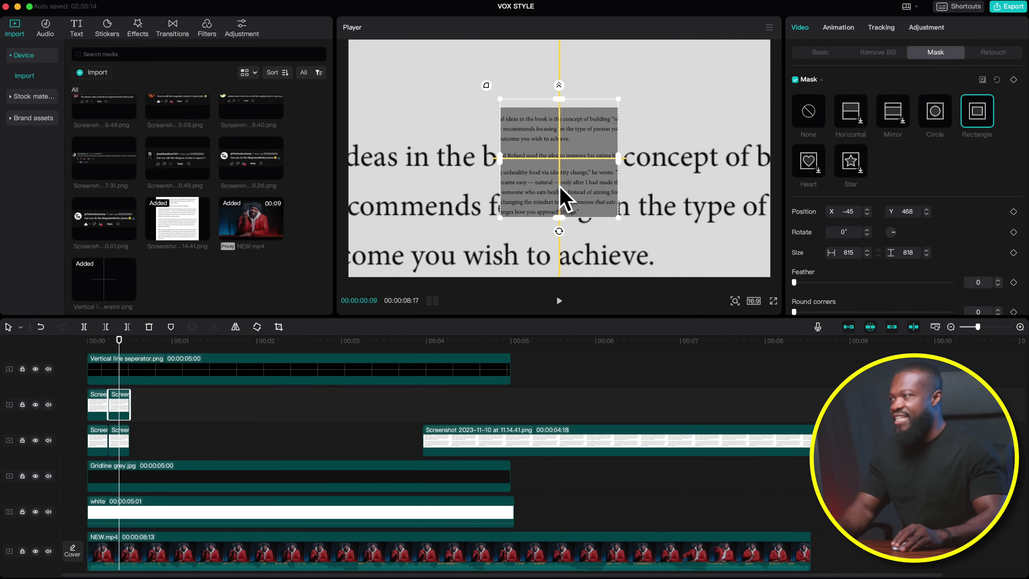
pyautogui.moveTo(567, 221); pyautogui.dragTo(576, 137)
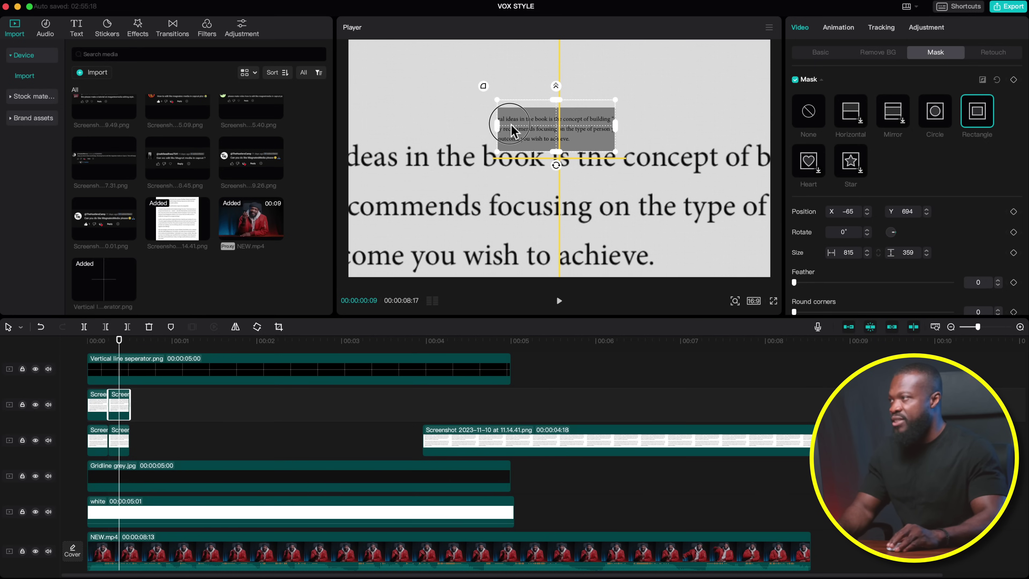
pyautogui.moveTo(505, 132); pyautogui.dragTo(559, 144)
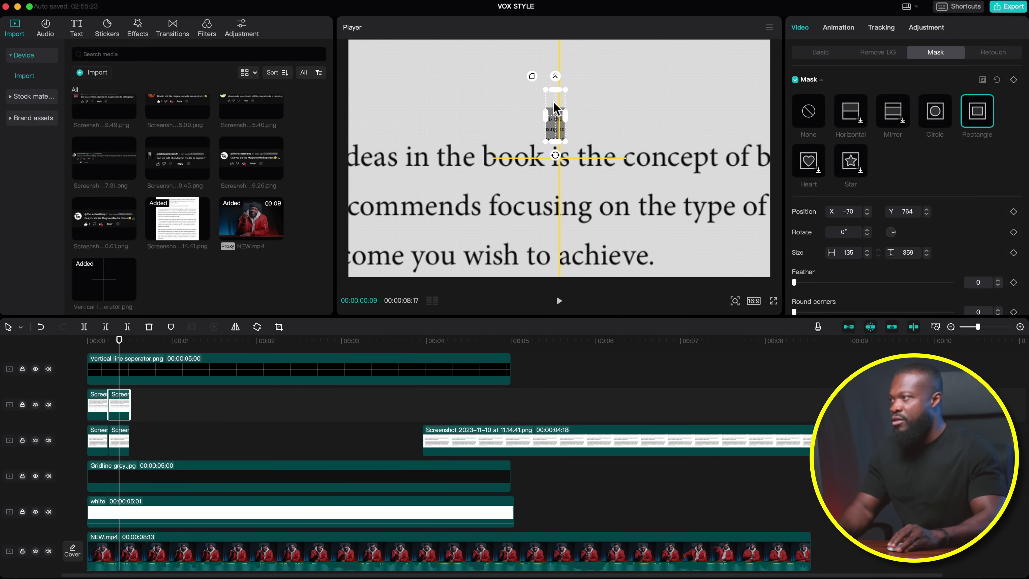
pyautogui.moveTo(560, 95); pyautogui.dragTo(557, 111)
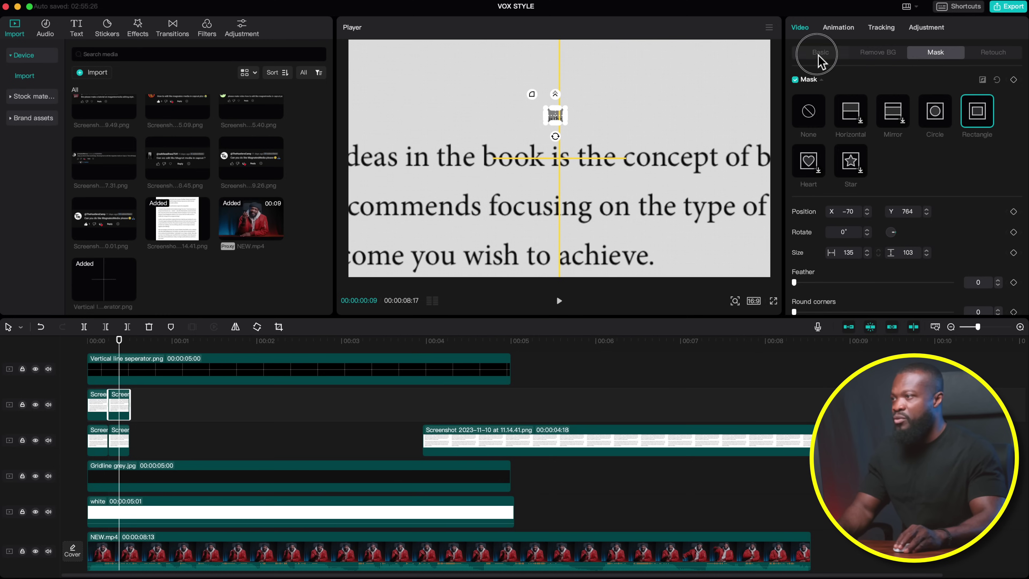
# Scale the masked upper copy up to 850% and move it to about X 761, Y -8399 over the crosshair
pyautogui.click(820, 55)
pyautogui.moveTo(839, 110); pyautogui.dragTo(939, 110)
pyautogui.click(643, 243)
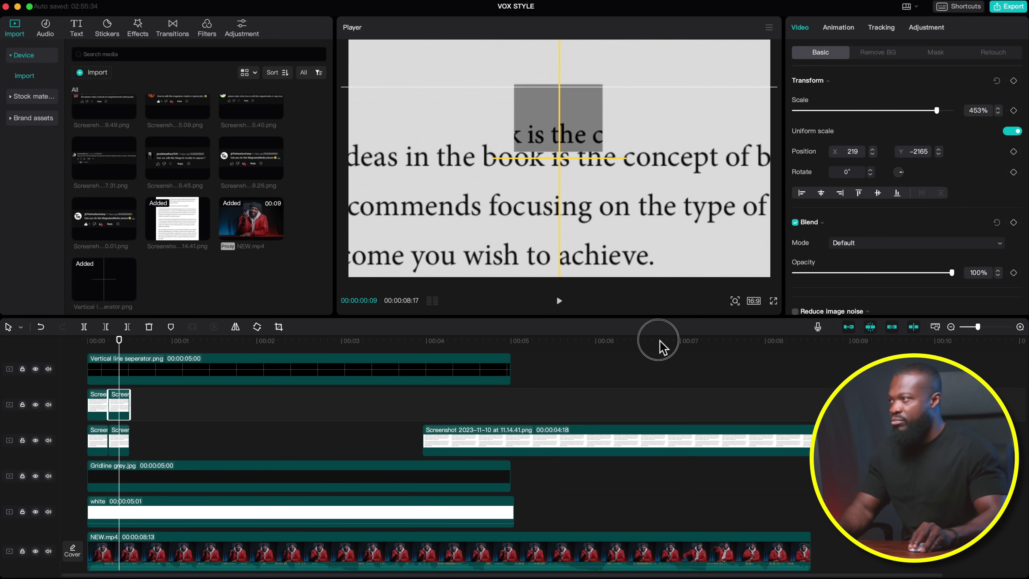
pyautogui.click(974, 114)
pyautogui.write('7')
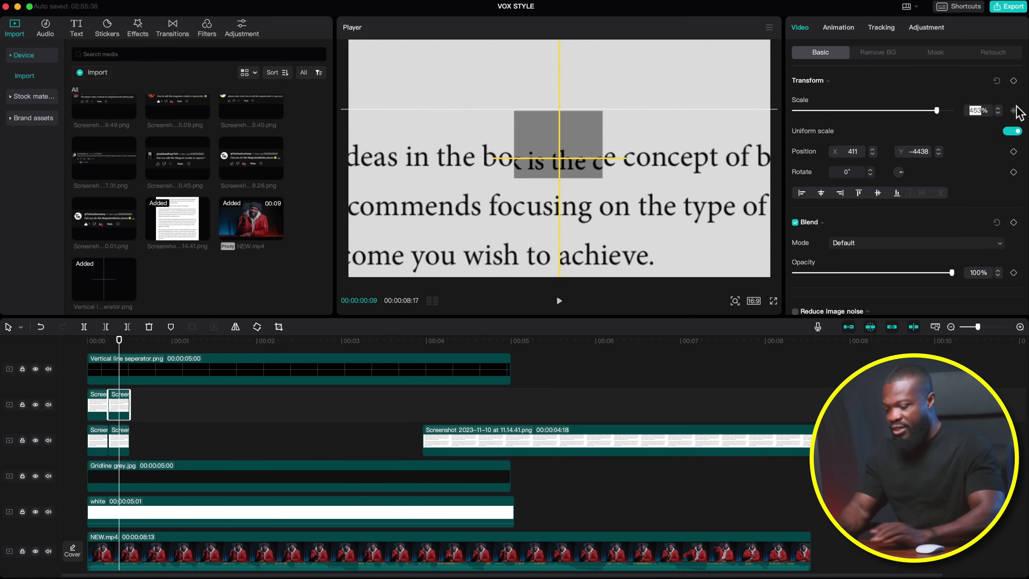
pyautogui.write('00')
pyautogui.press('Return')
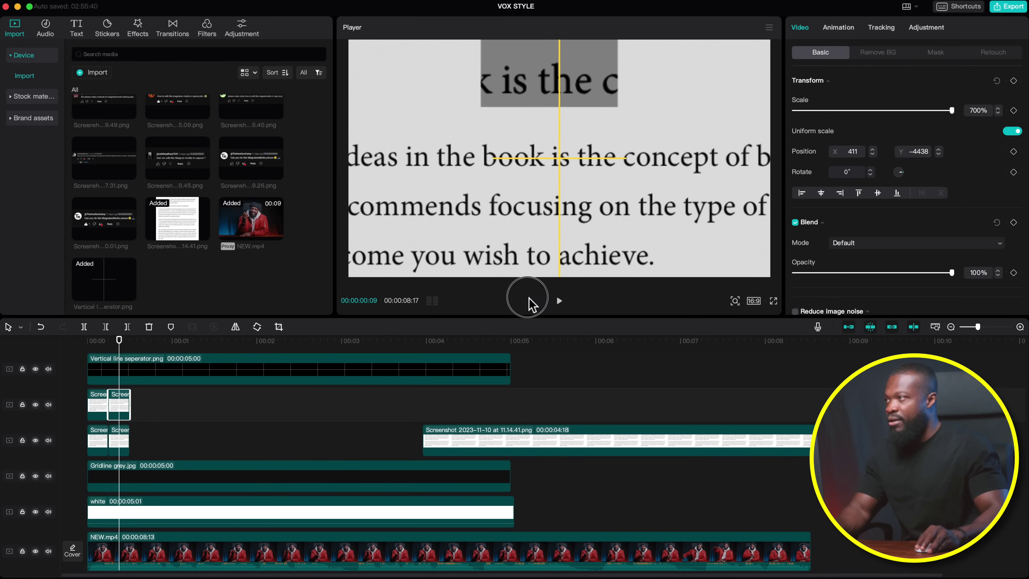
pyautogui.moveTo(969, 114); pyautogui.dragTo(1011, 112)
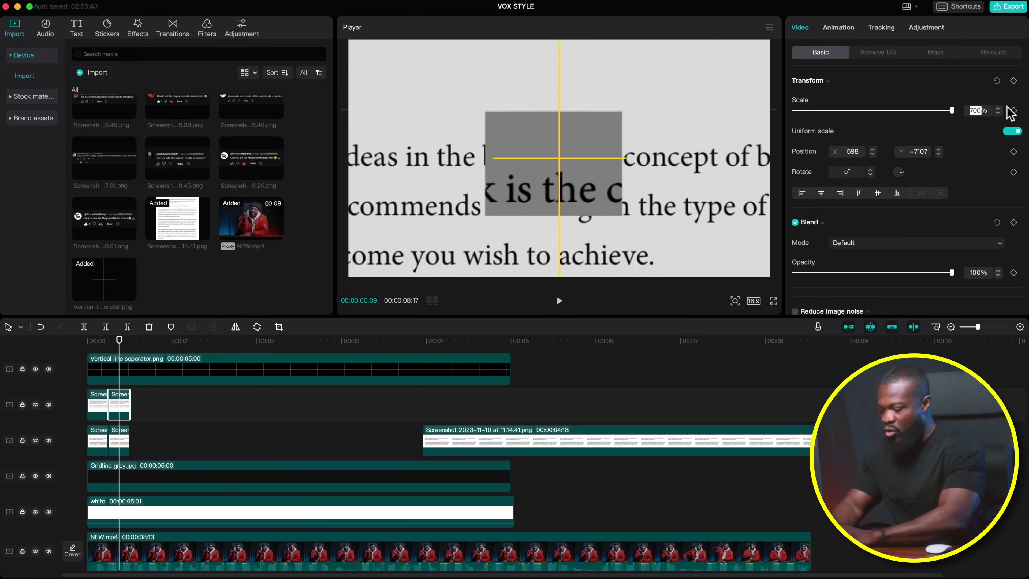
pyautogui.write('850')
pyautogui.press('Return')
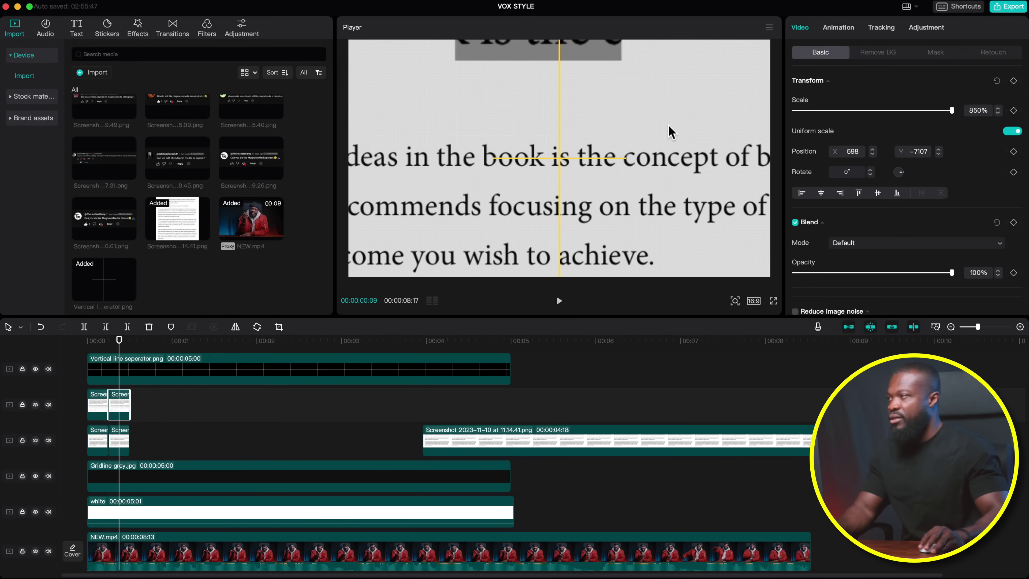
pyautogui.moveTo(584, 133); pyautogui.dragTo(563, 219)
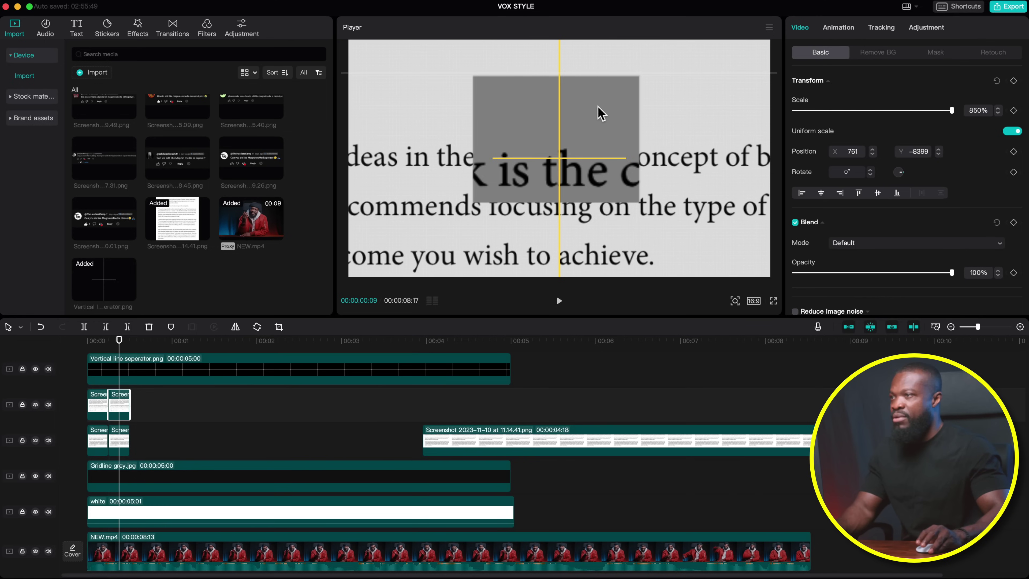
# Tighten the mask around the word "is" to 34 by 34 with a feather of 2, and move the masked word onto the crosshair
pyautogui.click(932, 54)
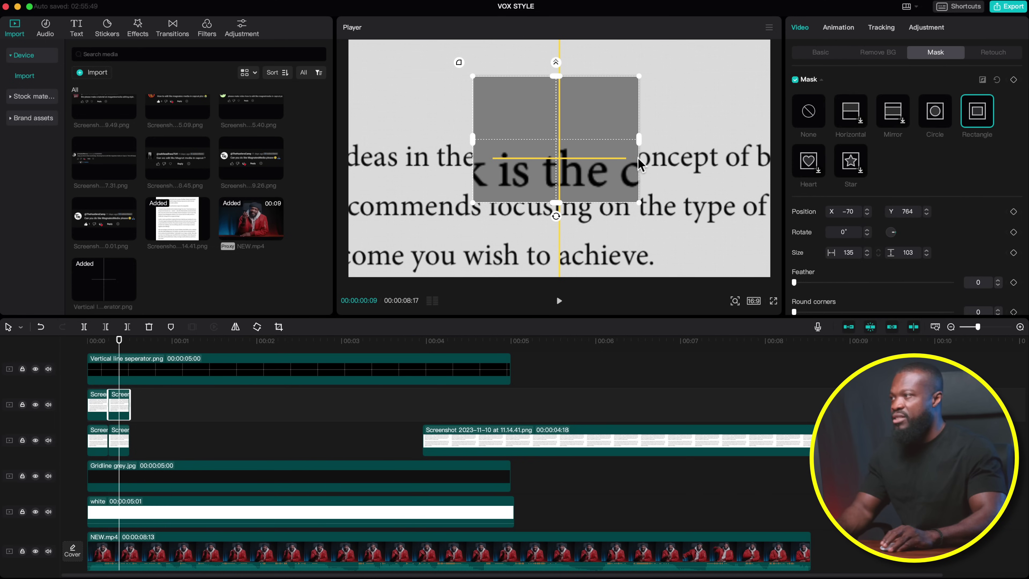
pyautogui.moveTo(639, 139); pyautogui.dragTo(514, 158)
pyautogui.scroll(-1, 784, 244)
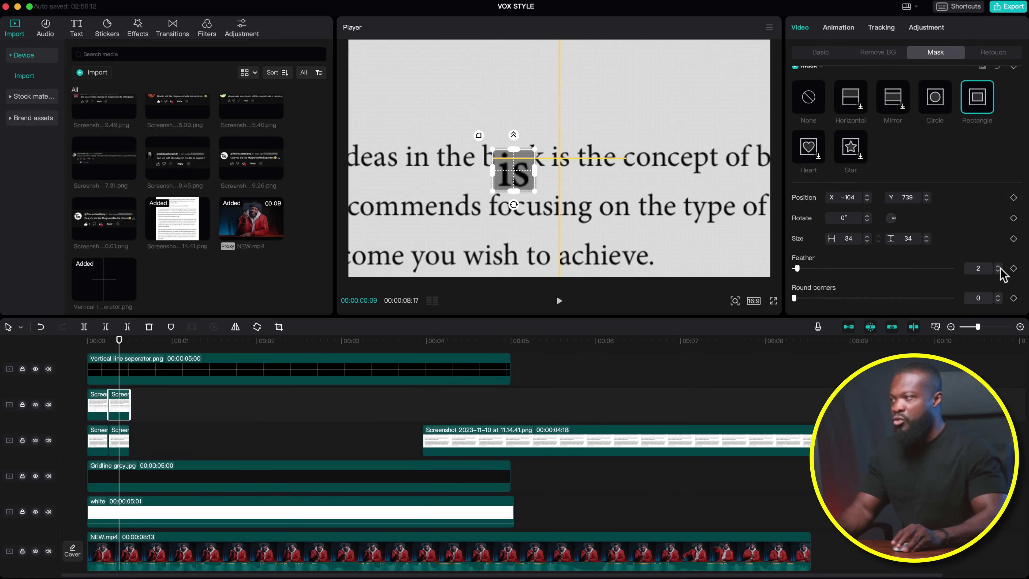
pyautogui.click(822, 53)
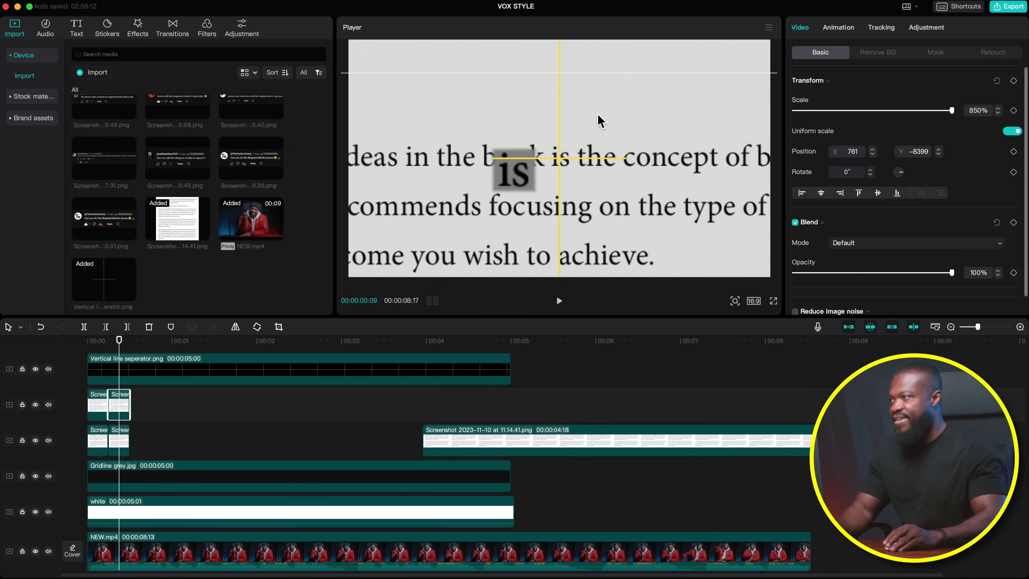
pyautogui.moveTo(522, 178); pyautogui.dragTo(567, 167)
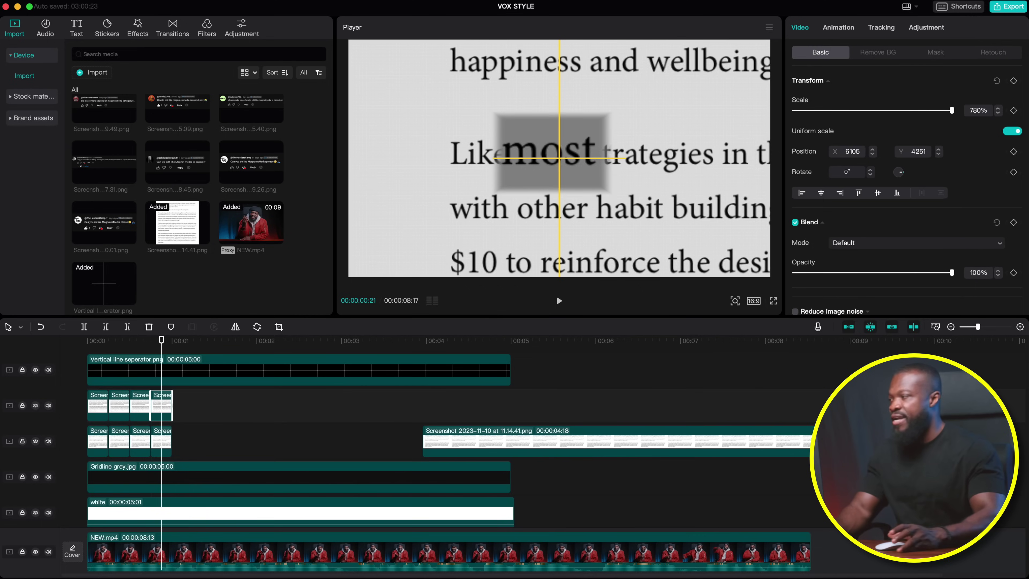
# Play the highlighted word sequence from the start of the timeline to review it
pyautogui.click(109, 341)
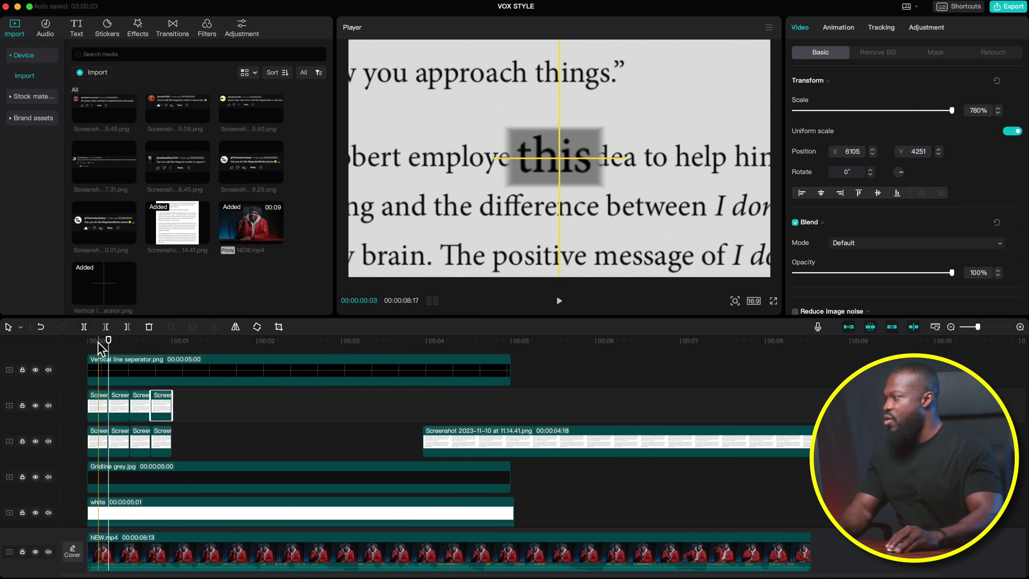
pyautogui.click(91, 343)
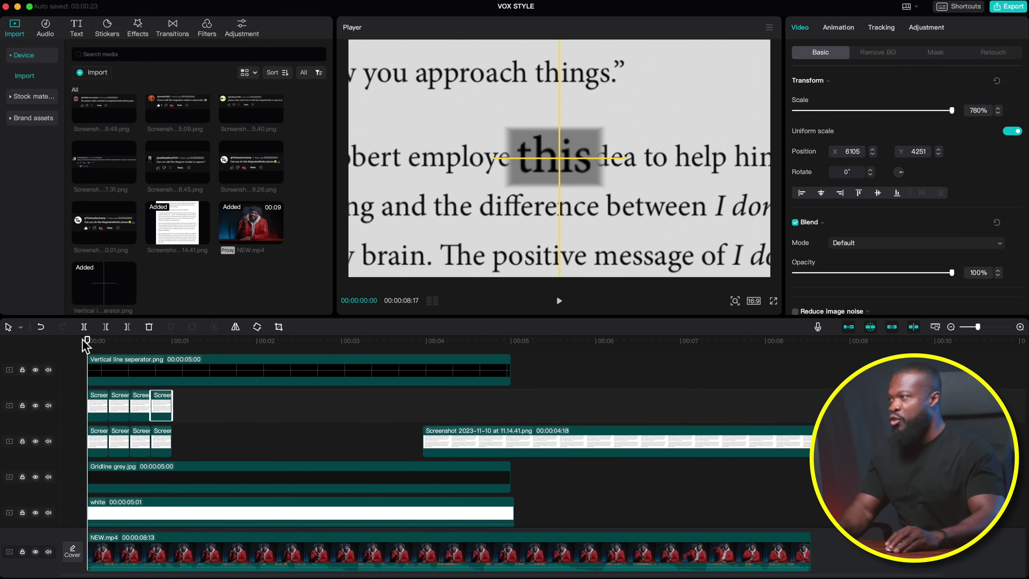
pyautogui.press('space')
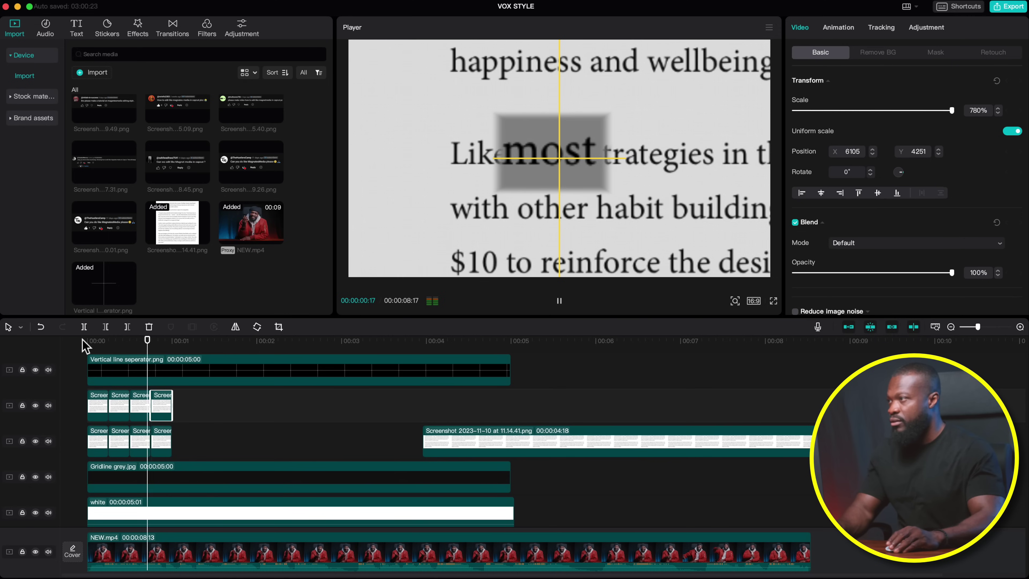
# Delete the leftover screenshot clip near 4 seconds and extend the last short screenshot clip on both screenshot tracks to about 1.2 seconds
pyautogui.click(448, 443)
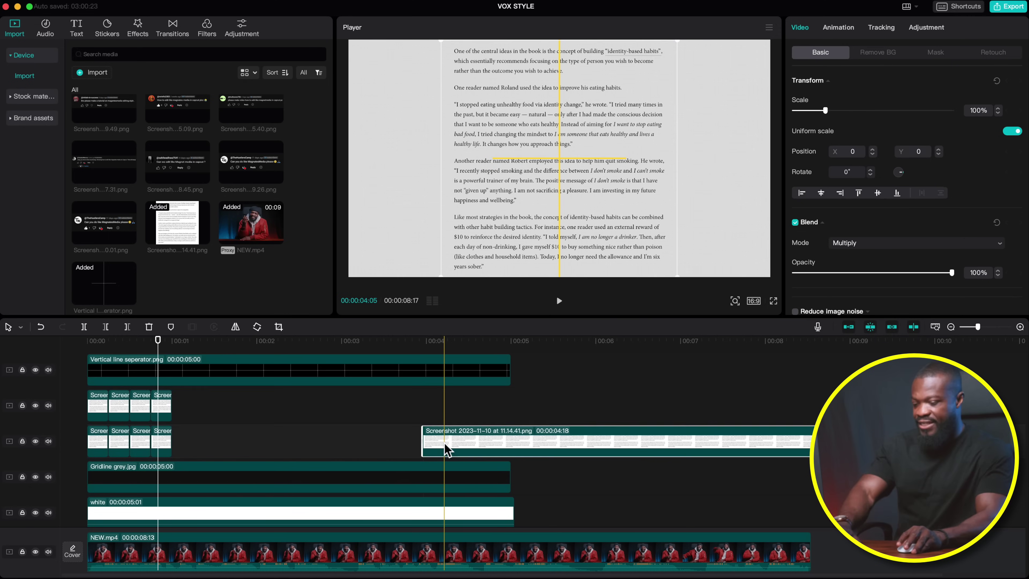
pyautogui.press('Delete')
pyautogui.moveTo(175, 405); pyautogui.dragTo(194, 406)
pyautogui.moveTo(175, 446); pyautogui.dragTo(193, 445)
# Remove the Vertical line seperator.png overlay from the timeline
pyautogui.scroll(1, 161, 402)
pyautogui.click(142, 401)
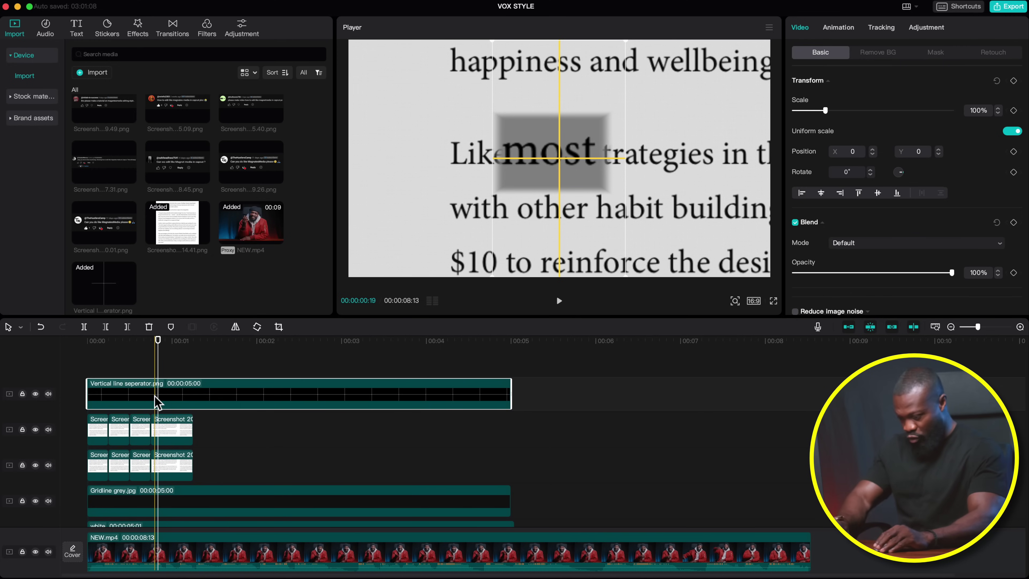
pyautogui.press('Delete')
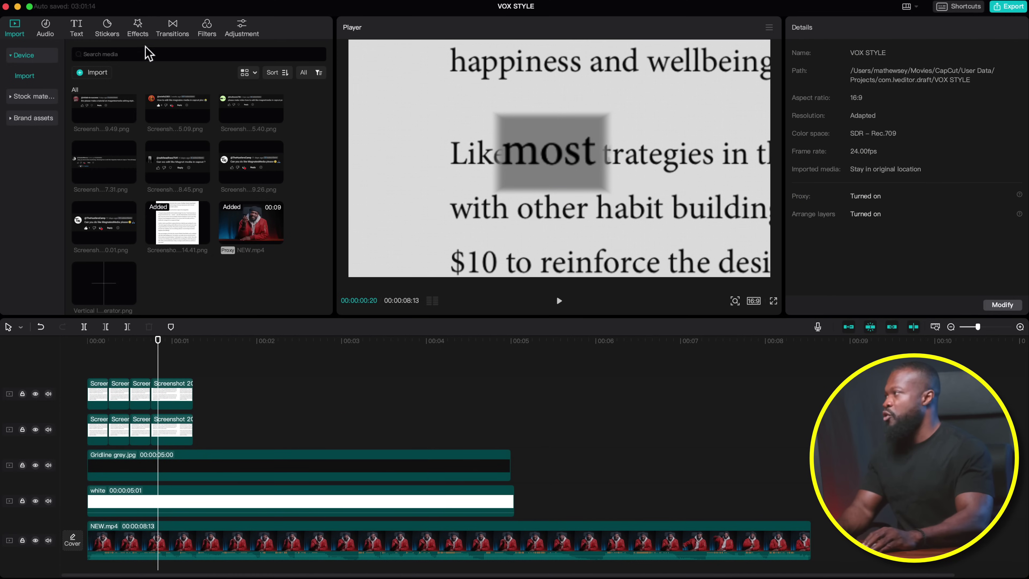
# Add the Chrome Blur effect between the two screenshot tracks from the timeline start, with blur 20 and lateral chromatic aberration 52
pyautogui.click(132, 34)
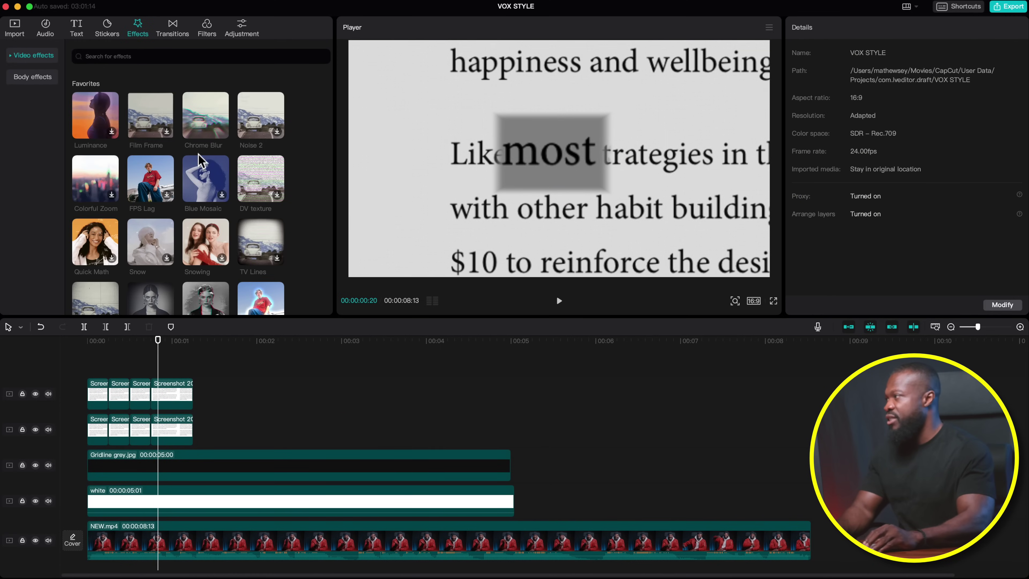
pyautogui.click(202, 126)
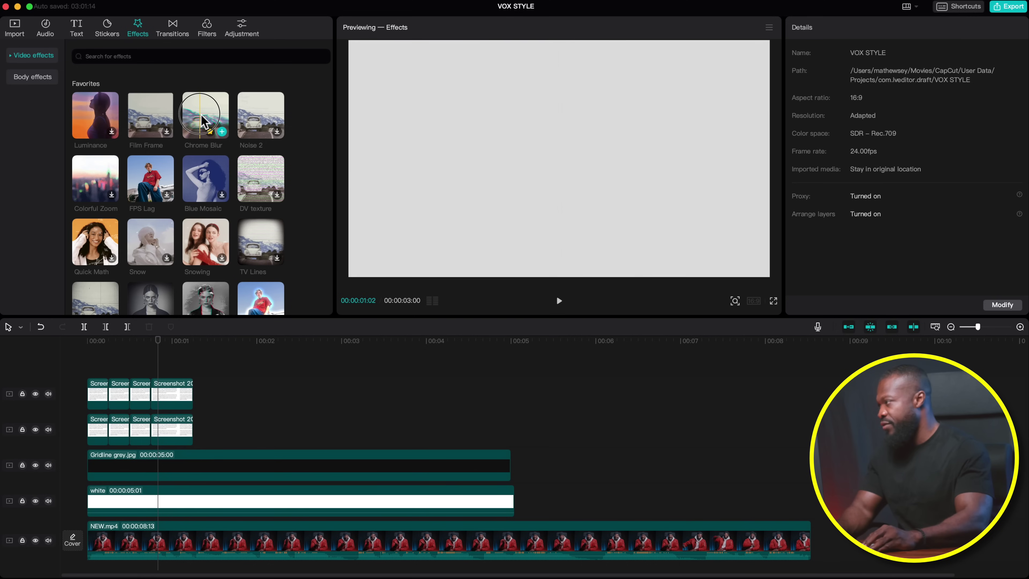
pyautogui.moveTo(203, 121); pyautogui.dragTo(160, 422)
pyautogui.moveTo(96, 413); pyautogui.dragTo(90, 412)
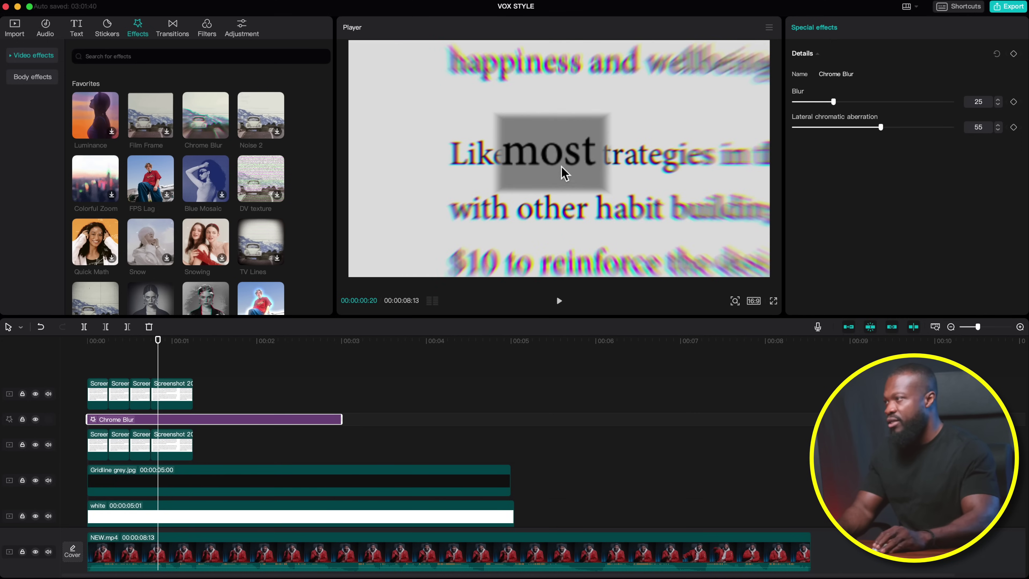
pyautogui.scroll(-3, 1000, 133)
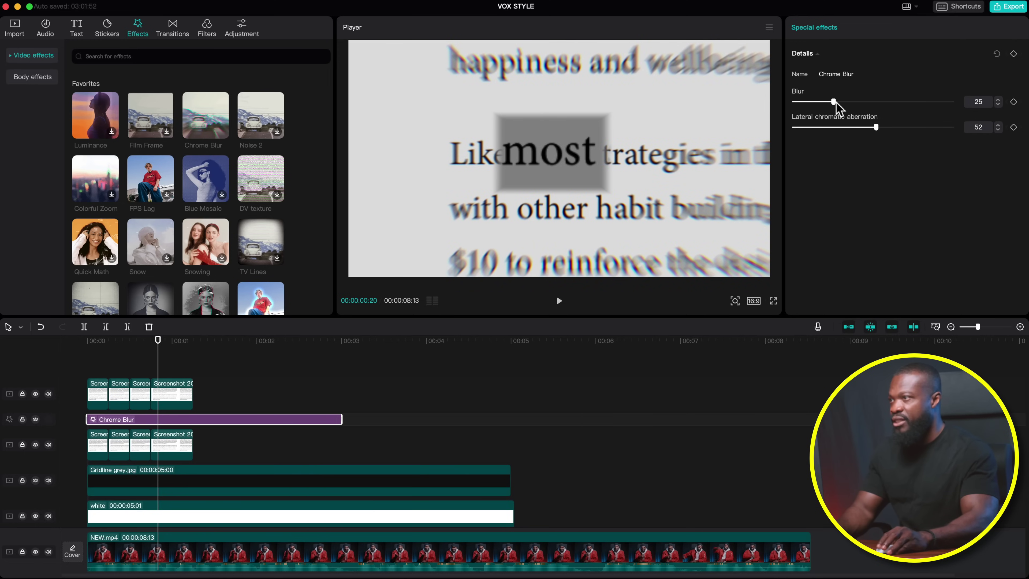
pyautogui.moveTo(836, 102)
pyautogui.mouseDown()
pyautogui.moveTo(863, 104)
pyautogui.moveTo(834, 103)
pyautogui.mouseUp()
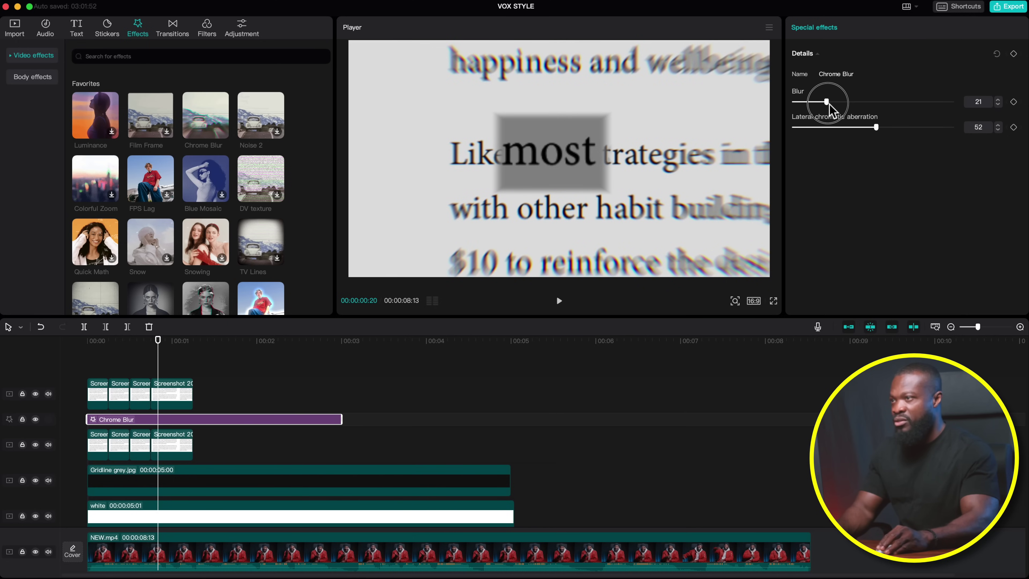
# Place the Crowd-protesters-silhouettes video on a new track above the screenshots, starting at 00:22
pyautogui.click(171, 356)
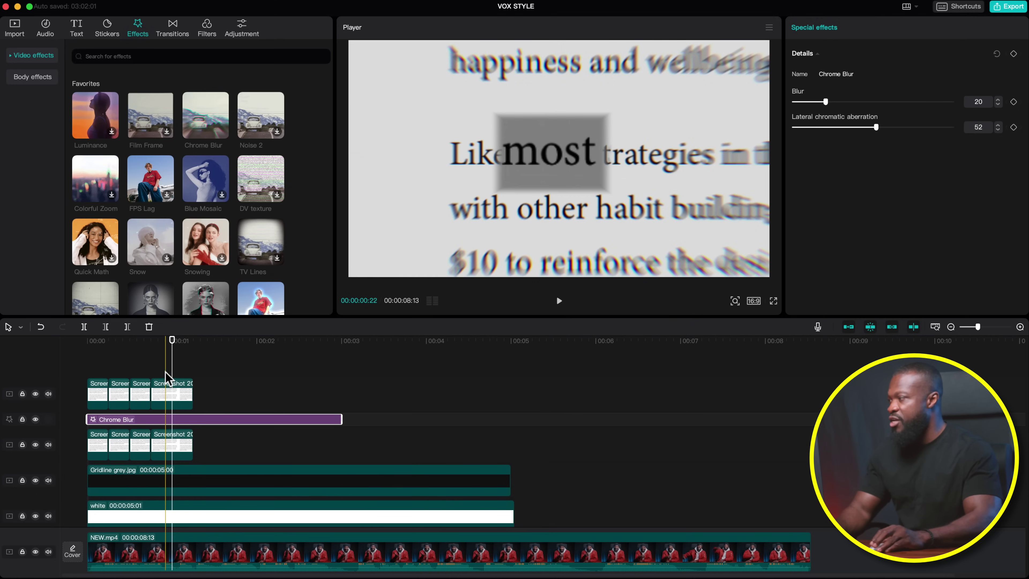
pyautogui.click(20, 39)
pyautogui.click(138, 195)
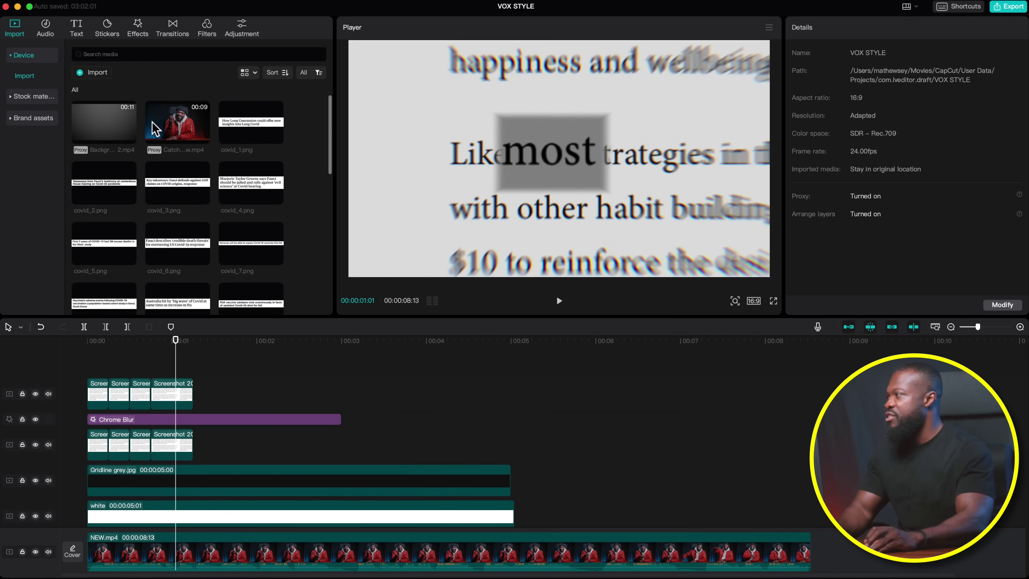
pyautogui.scroll(-3, 282, 231)
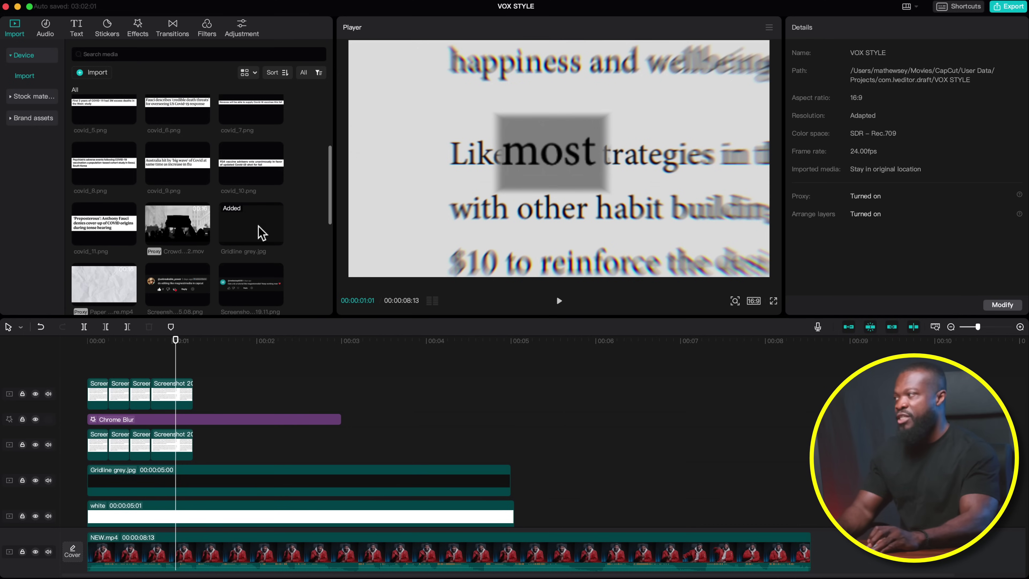
pyautogui.moveTo(186, 220); pyautogui.dragTo(173, 364)
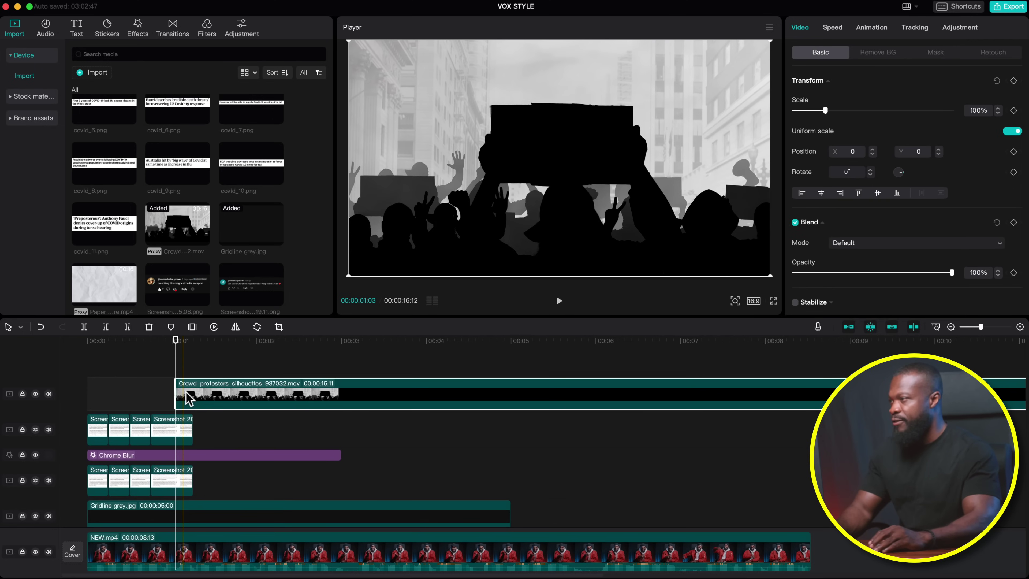
pyautogui.click(164, 383)
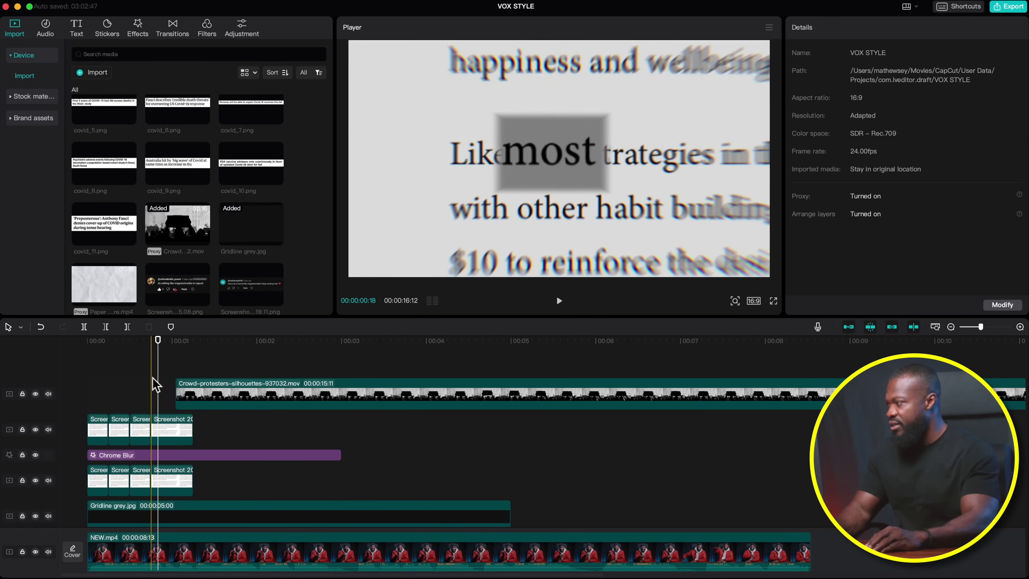
pyautogui.moveTo(219, 393); pyautogui.dragTo(204, 398)
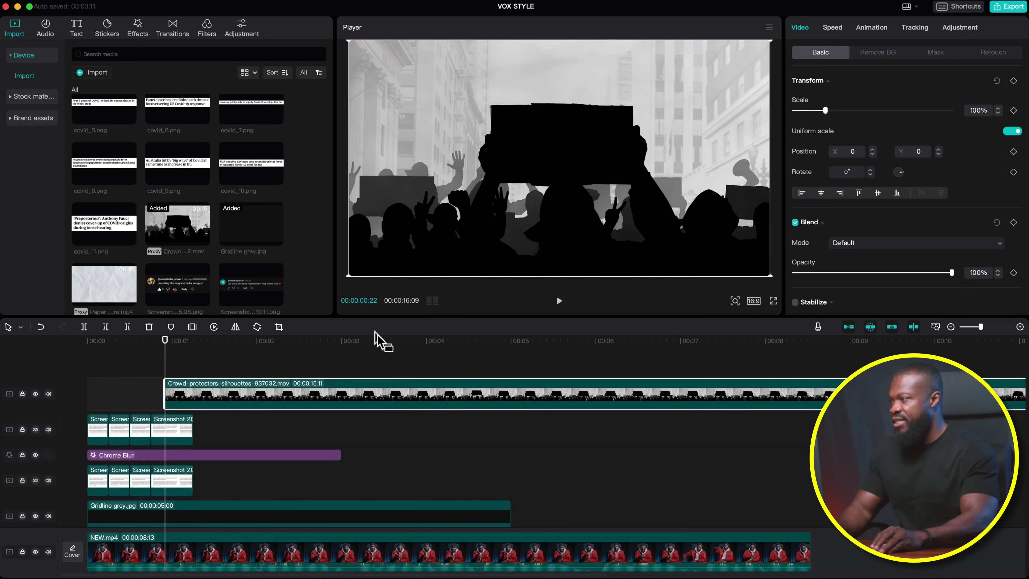
# Split the crowd protesters clip just after 4 seconds and delete the remainder, keeping the first 3:05
pyautogui.click(434, 389)
pyautogui.press('super+b')
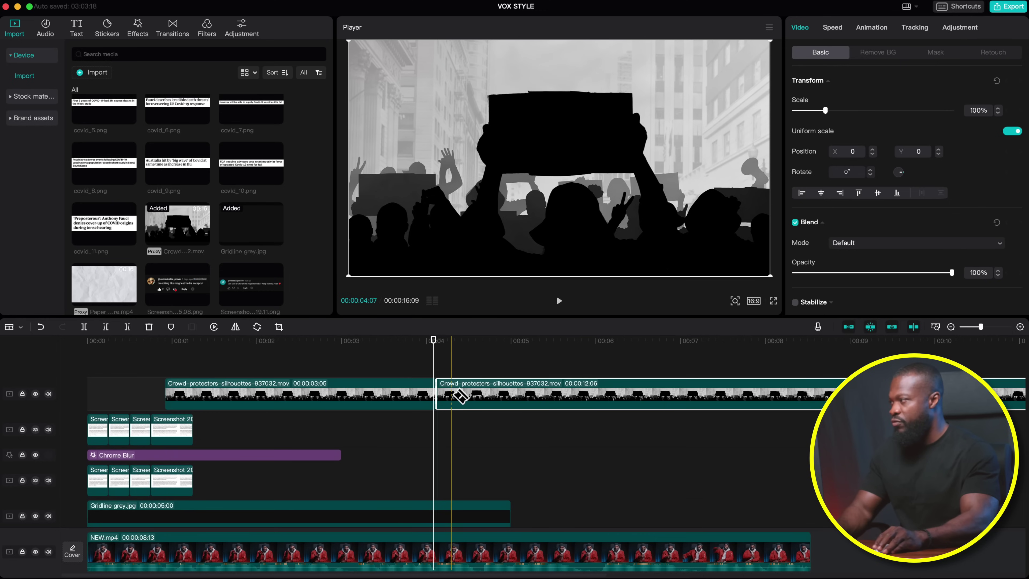
pyautogui.press('Delete')
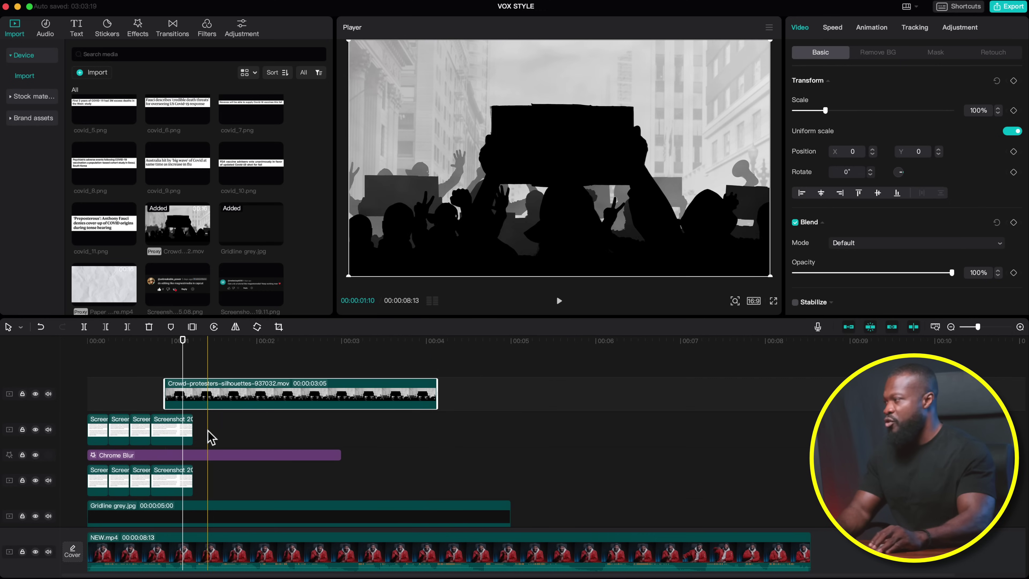
# Apply the Slide Up entrance animation to the crowd clip with a duration of 0.8 s
pyautogui.click(873, 30)
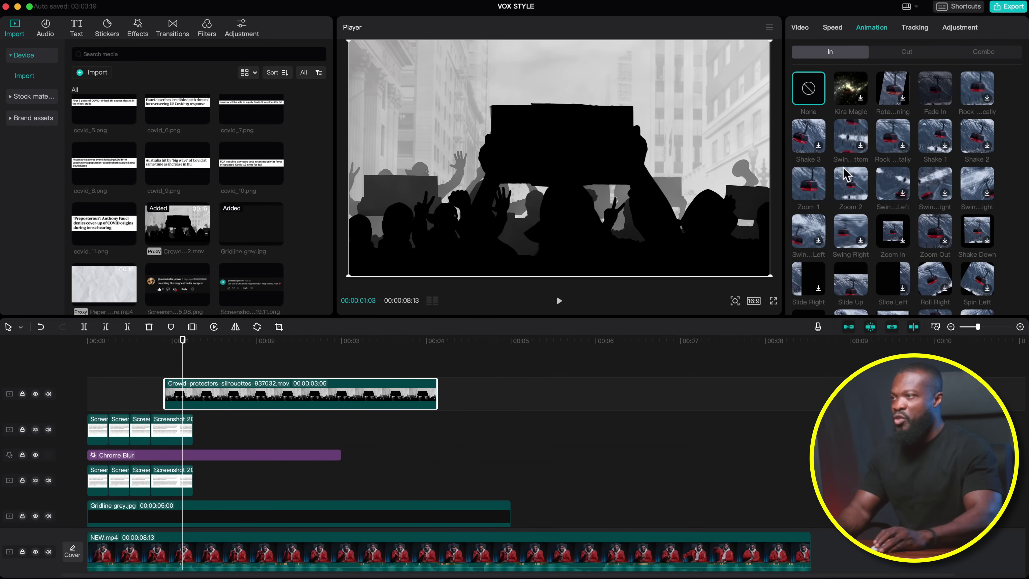
pyautogui.scroll(-3, 881, 205)
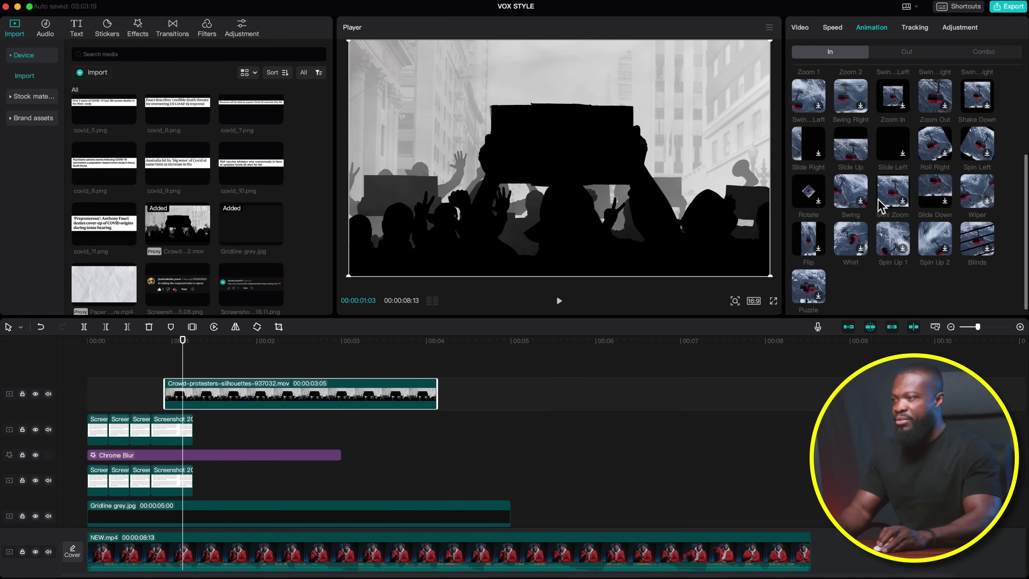
pyautogui.click(851, 137)
pyautogui.click(858, 303)
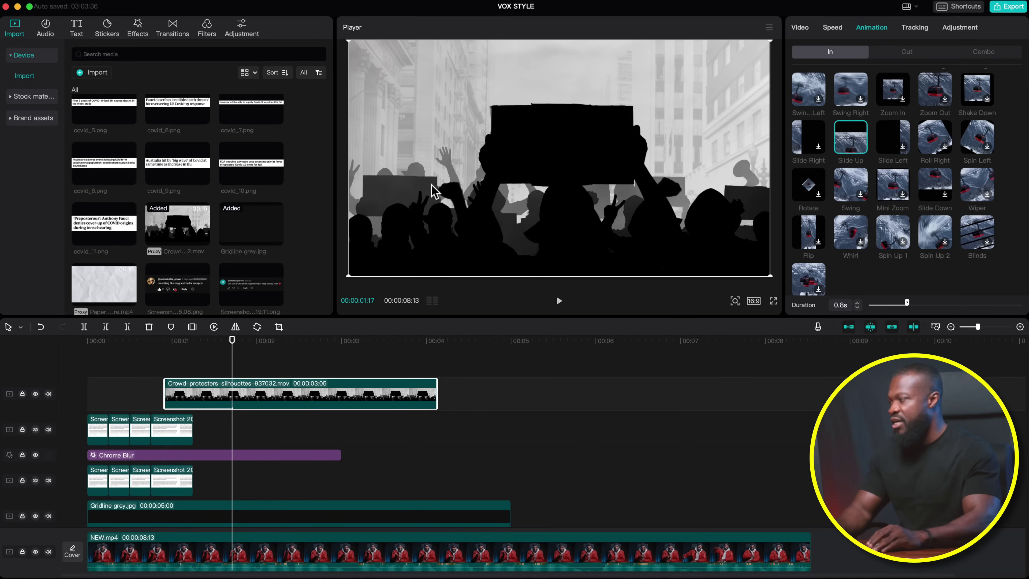
# Keyframe the crowd clip's opacity from 0% at its start to 100% at about 1:08
pyautogui.click(165, 340)
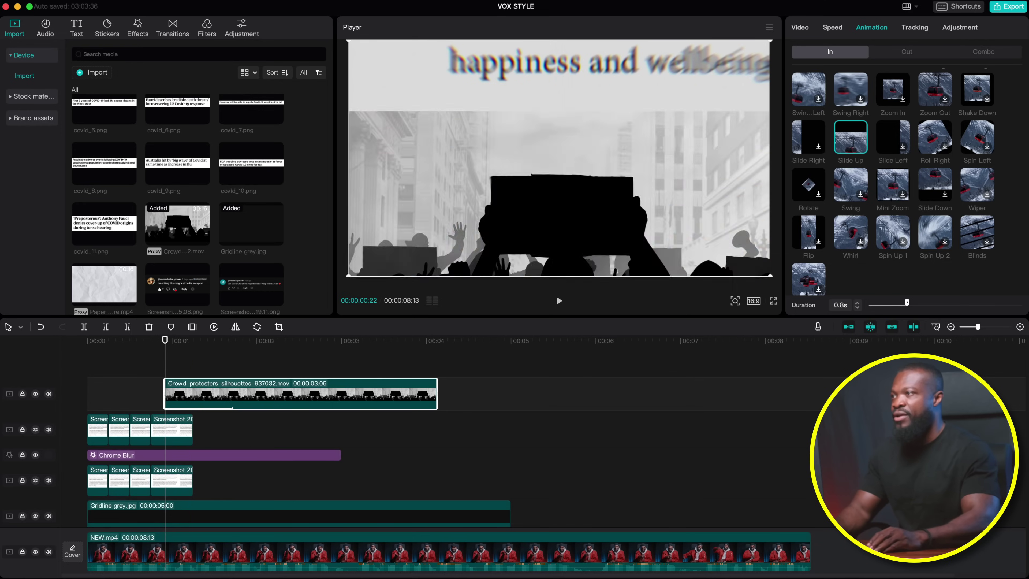
pyautogui.click(802, 28)
pyautogui.scroll(-3, 878, 203)
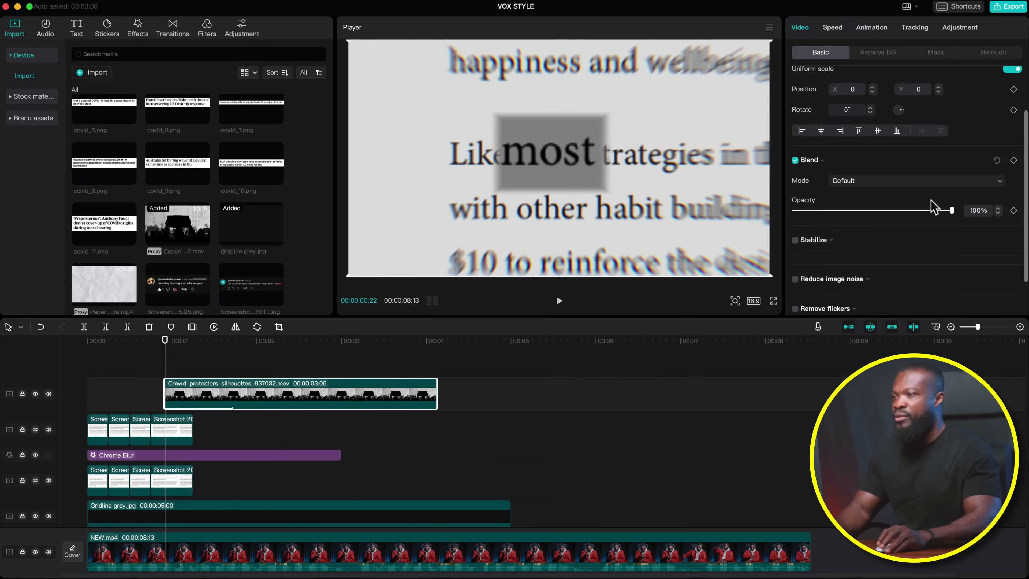
pyautogui.moveTo(954, 211); pyautogui.dragTo(782, 212)
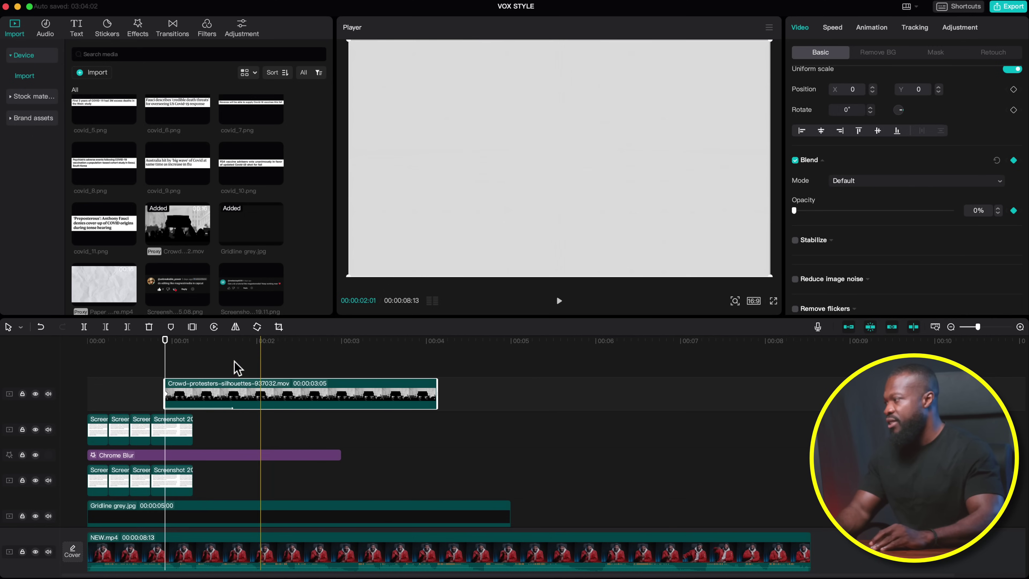
pyautogui.click(201, 342)
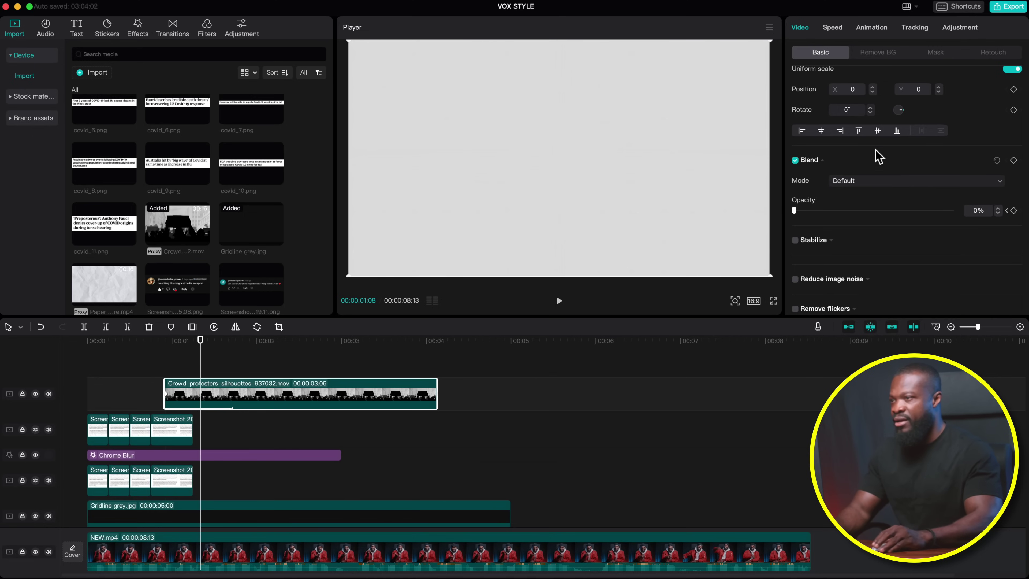
pyautogui.moveTo(799, 211); pyautogui.dragTo(965, 210)
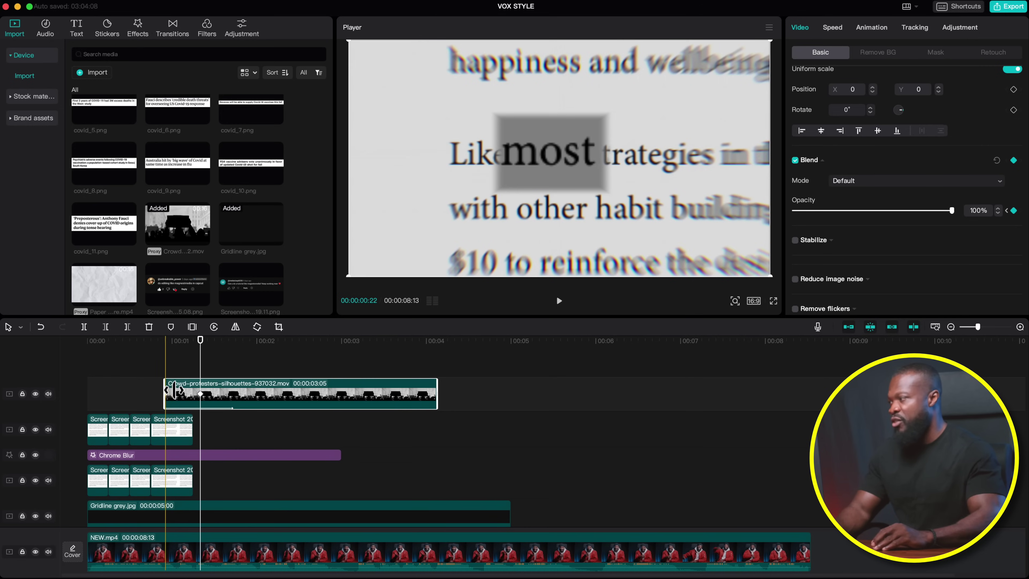
# Add a default text clip on a new track above the crowd clip, starting at 00:22
pyautogui.click(164, 367)
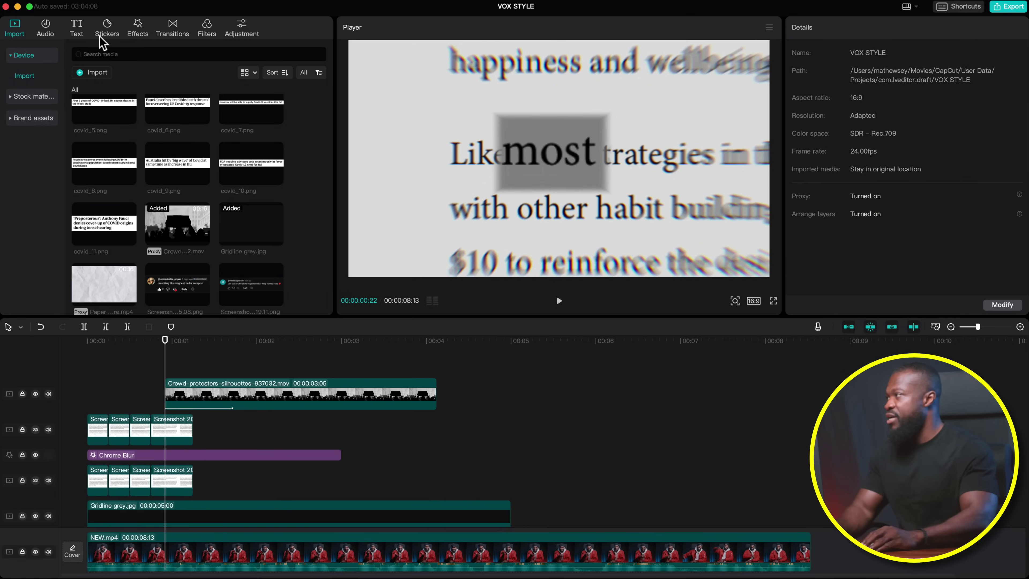
pyautogui.click(77, 32)
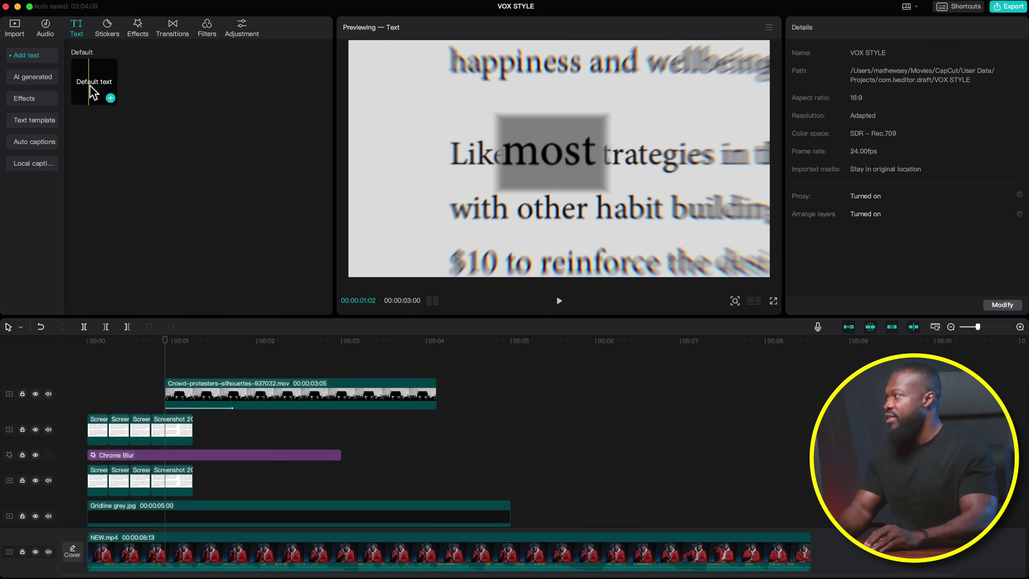
pyautogui.moveTo(88, 81); pyautogui.dragTo(172, 369)
pyautogui.click(237, 363)
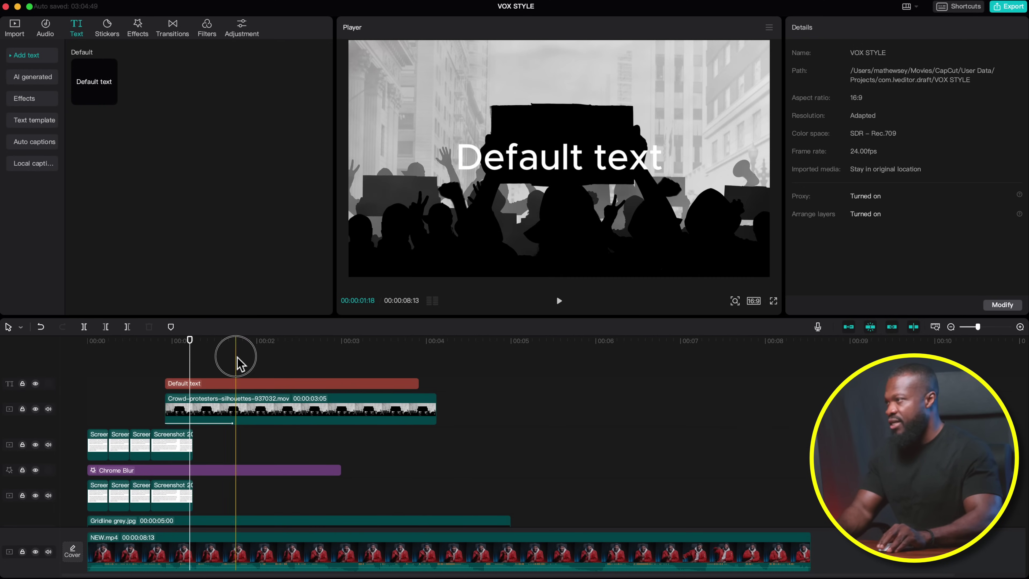
# Replace the default text's wording with "REQUESTED"
pyautogui.click(248, 383)
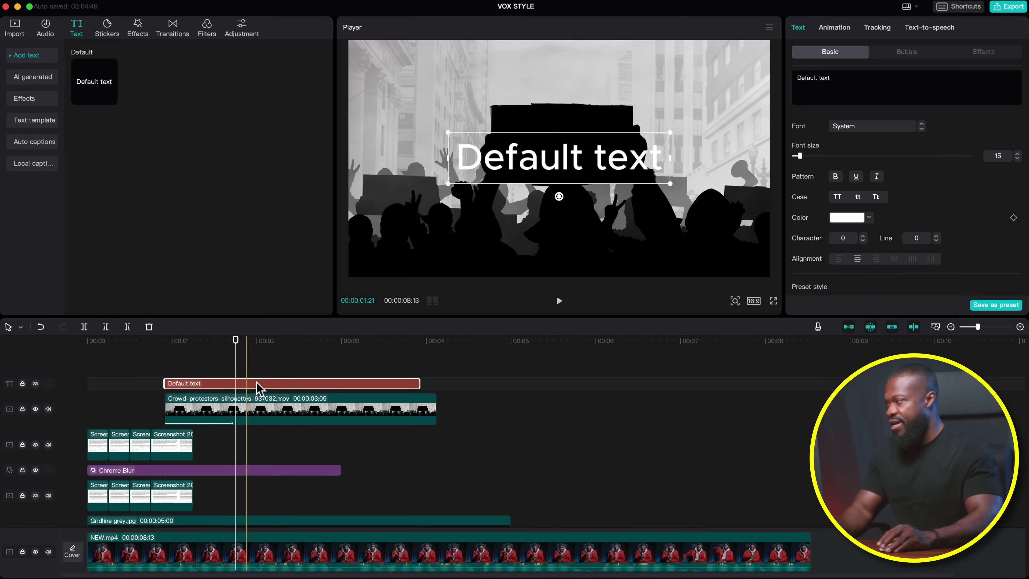
pyautogui.press('super+a')
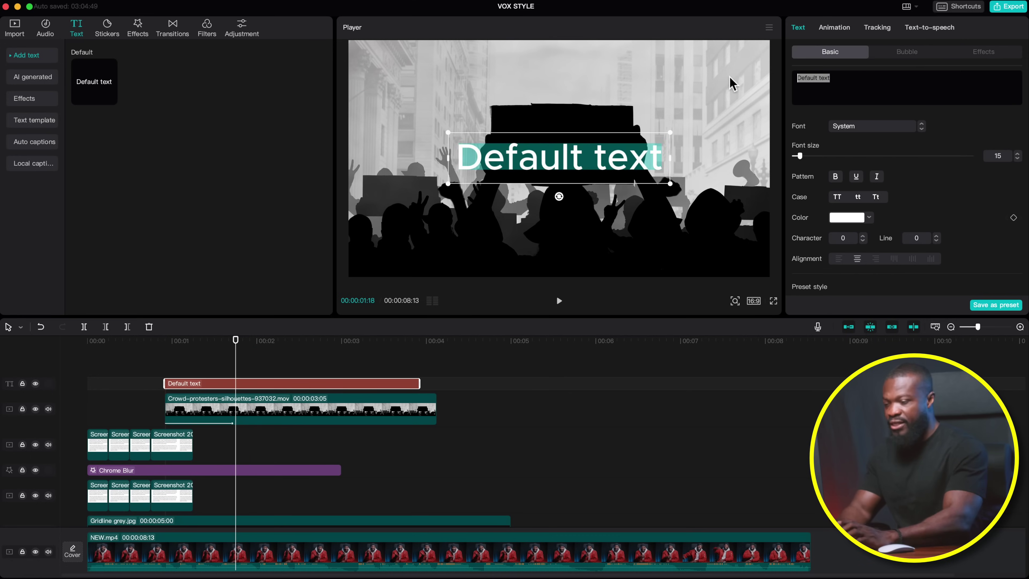
pyautogui.press('BackSpace')
pyautogui.write('REQUESTED')
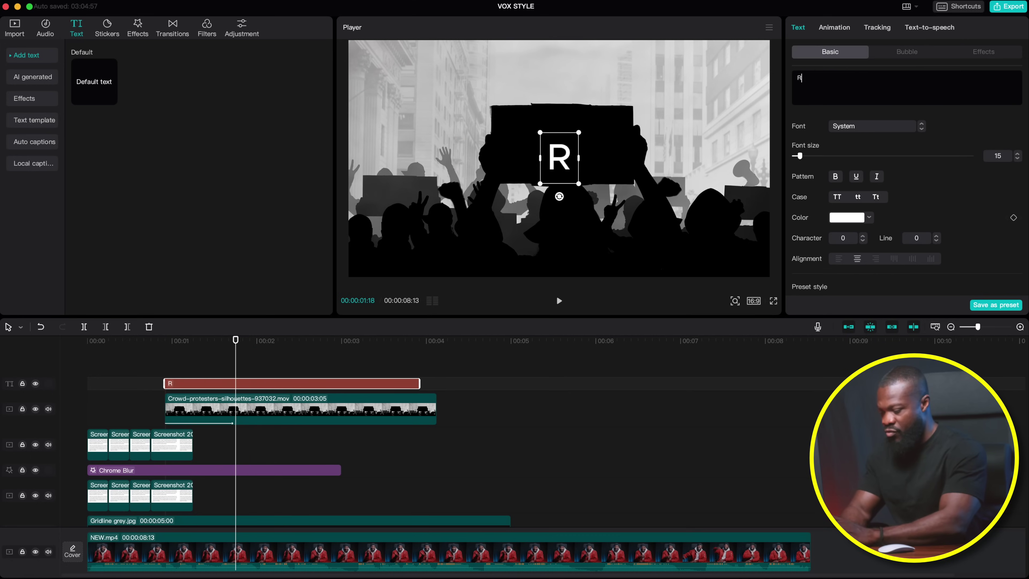
# Set the "REQUESTED" text's font to Didot and make it bold
pyautogui.click(871, 125)
pyautogui.click(857, 189)
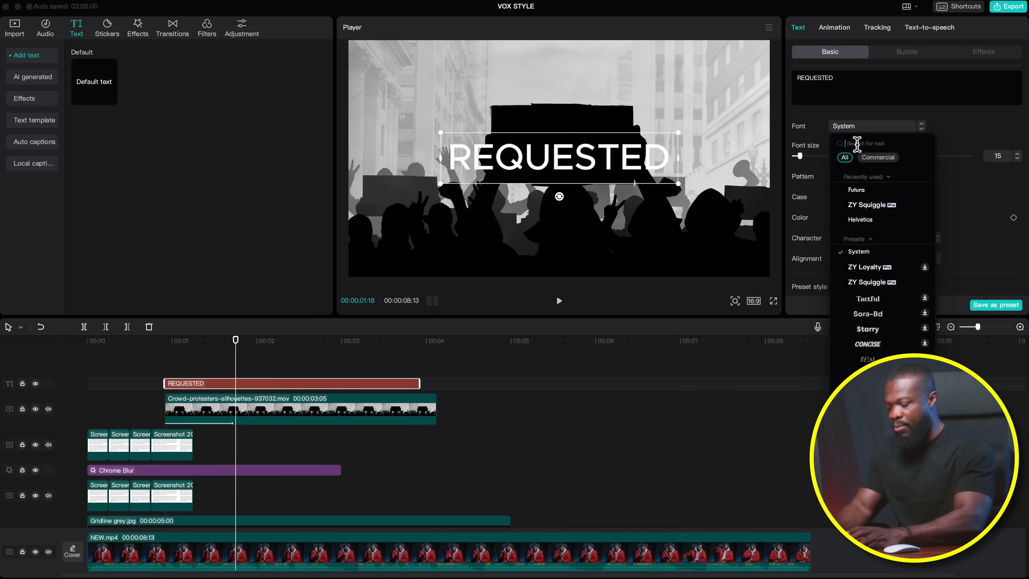
pyautogui.click(858, 144)
pyautogui.write('D')
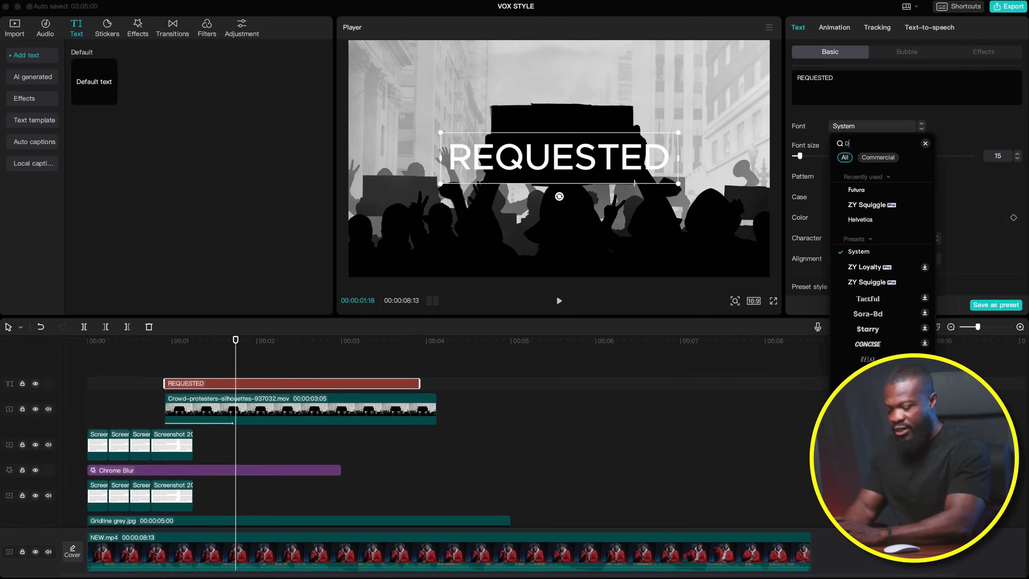
pyautogui.write('idot')
pyautogui.click(860, 190)
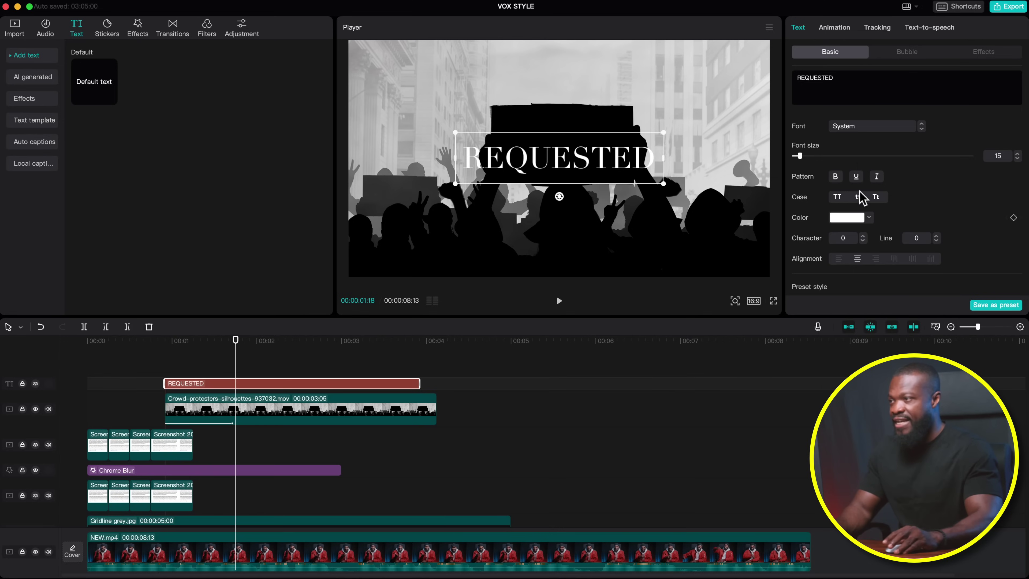
pyautogui.click(838, 178)
# Shrink the "REQUESTED" text and move it up so it fits within the crowd's black sign
pyautogui.moveTo(663, 132); pyautogui.dragTo(645, 137)
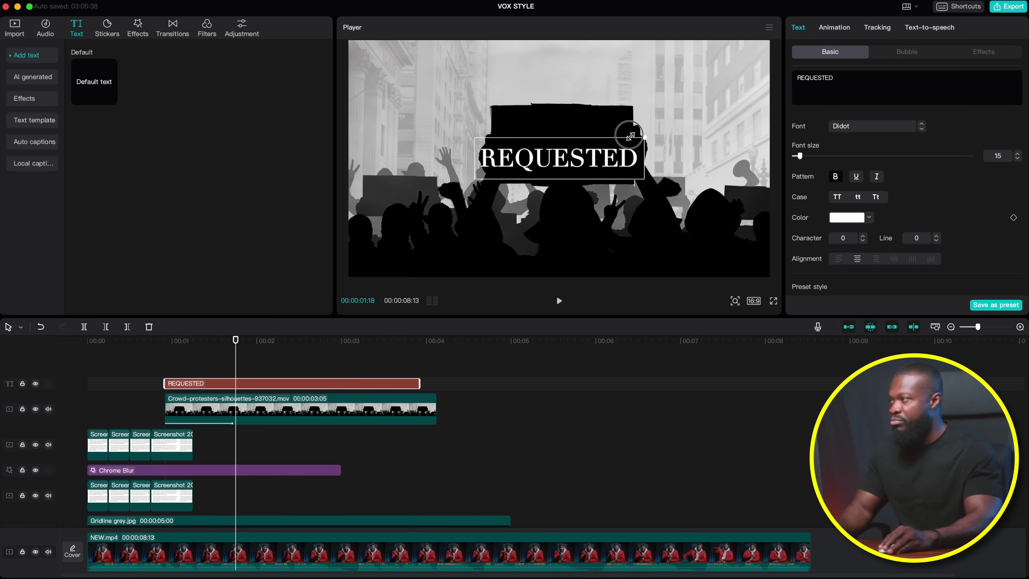
pyautogui.moveTo(594, 158); pyautogui.dragTo(594, 150)
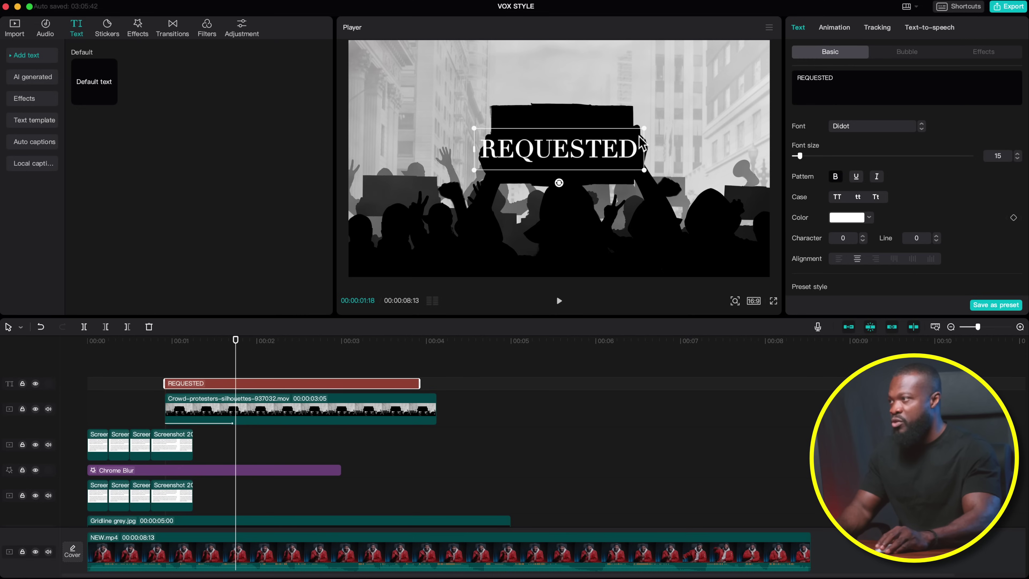
pyautogui.moveTo(646, 130); pyautogui.dragTo(635, 131)
pyautogui.moveTo(581, 163); pyautogui.dragTo(582, 154)
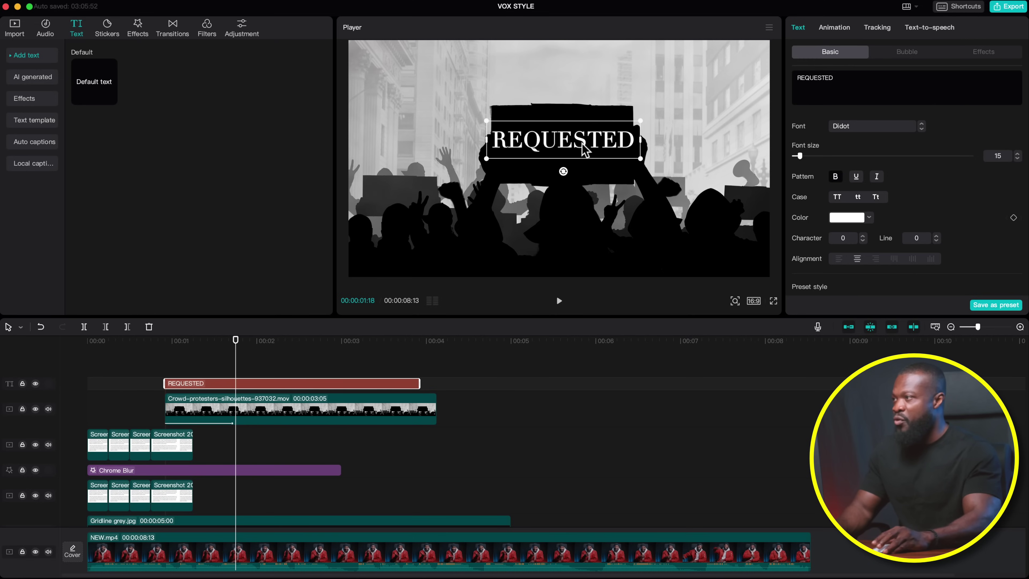
# Change the "REQUESTED" text's color to yellow, hex FFDE00
pyautogui.click(848, 219)
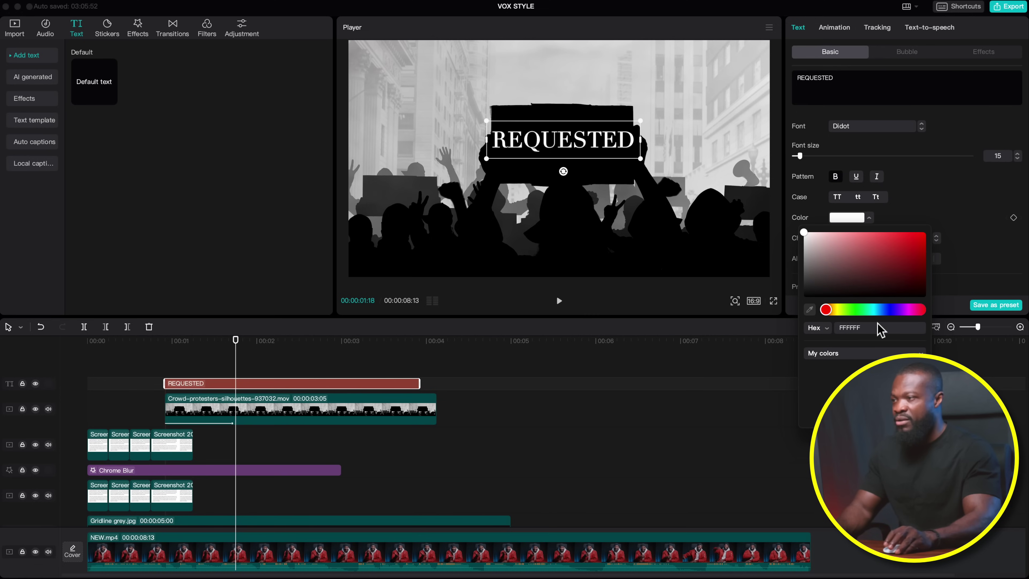
pyautogui.click(857, 382)
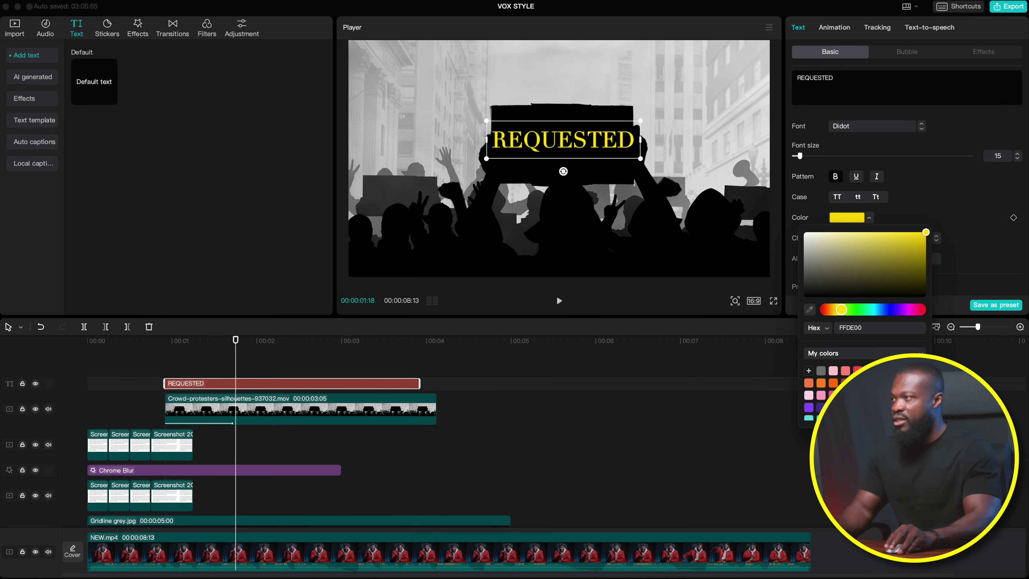
pyautogui.click(815, 222)
# Apply the Slide Down entrance animation to the "REQUESTED" text with a duration of 0.8 s and play the sequence from its start
pyautogui.click(834, 29)
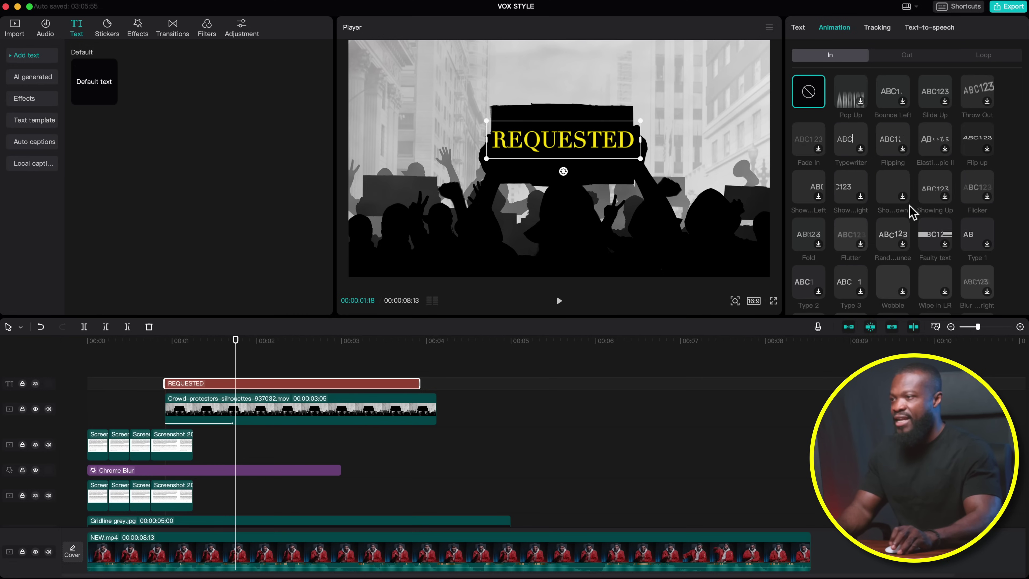
pyautogui.scroll(-2, 909, 209)
pyautogui.scroll(-2, 914, 207)
pyautogui.scroll(6, 918, 202)
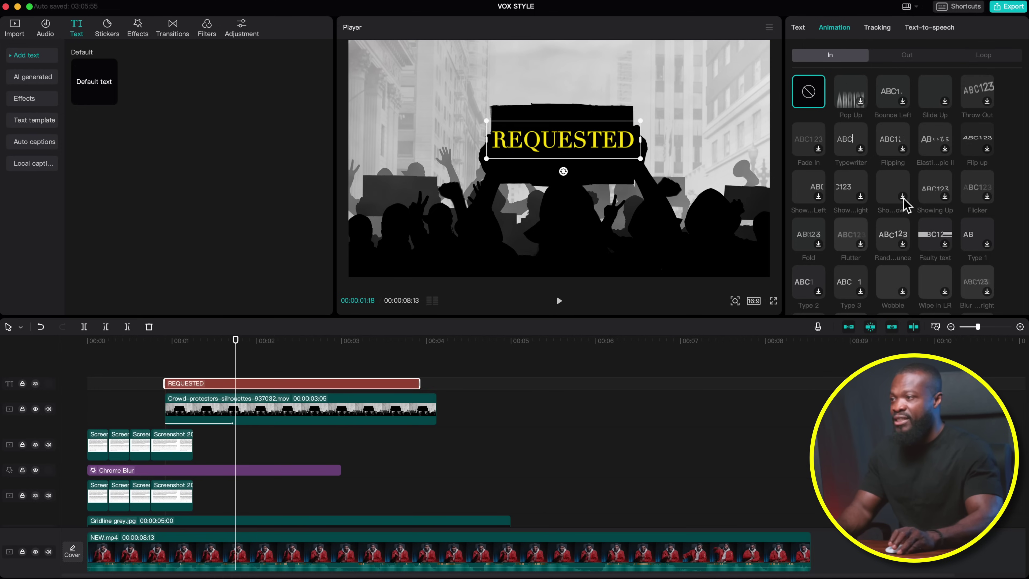
pyautogui.scroll(-10, 914, 233)
pyautogui.scroll(-4, 912, 235)
pyautogui.click(976, 270)
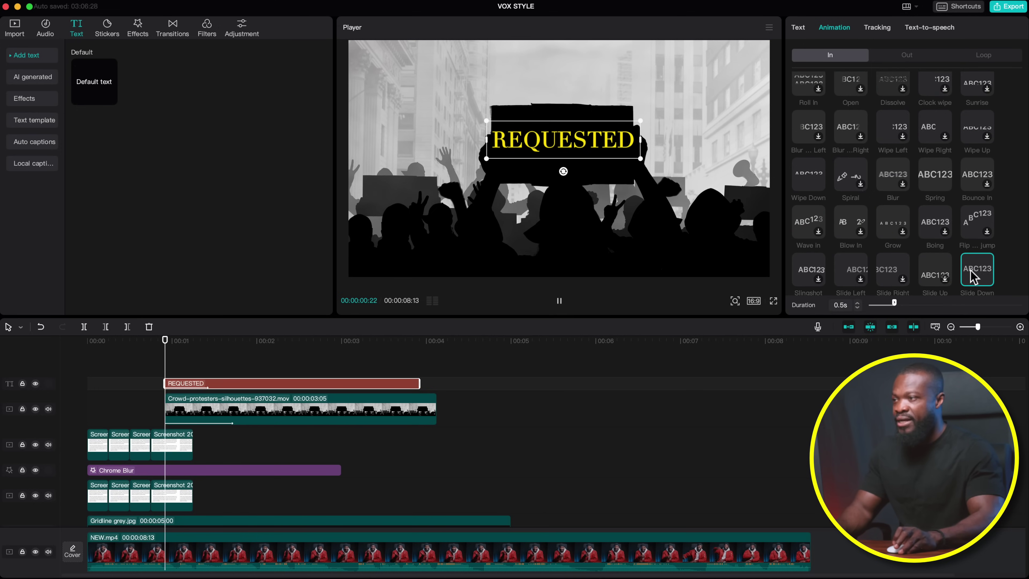
pyautogui.click(858, 303)
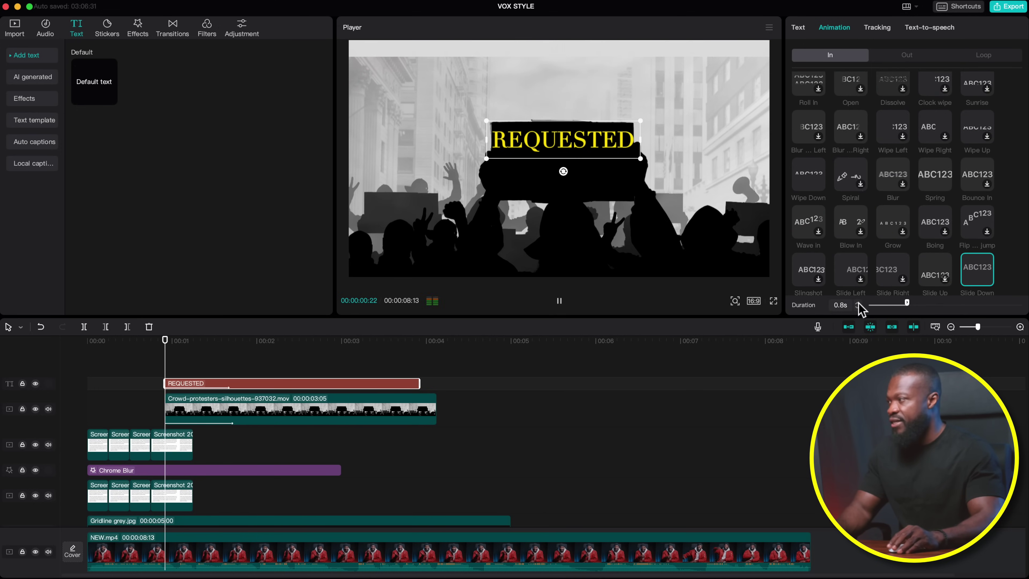
pyautogui.click(92, 367)
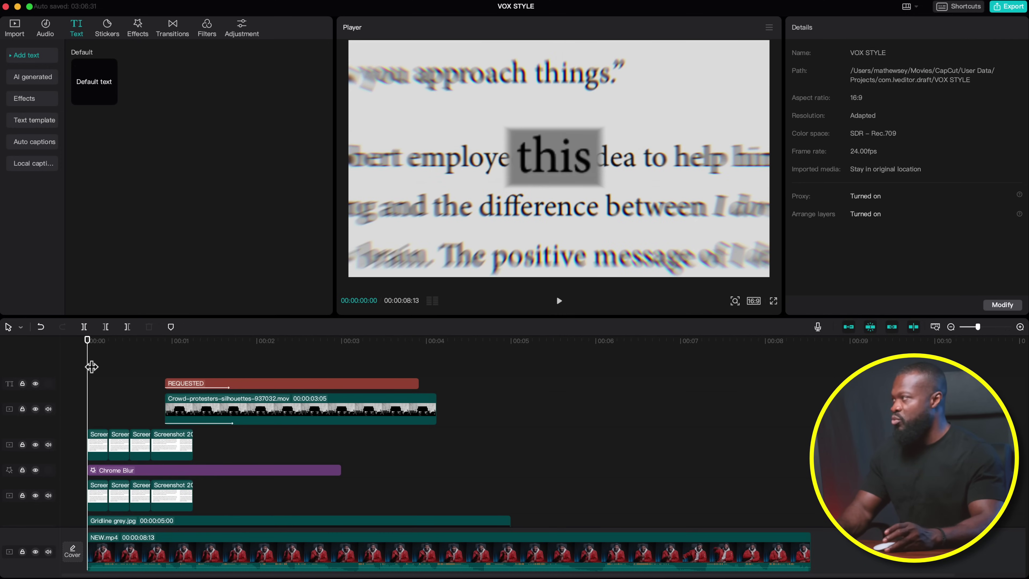
pyautogui.press('space')
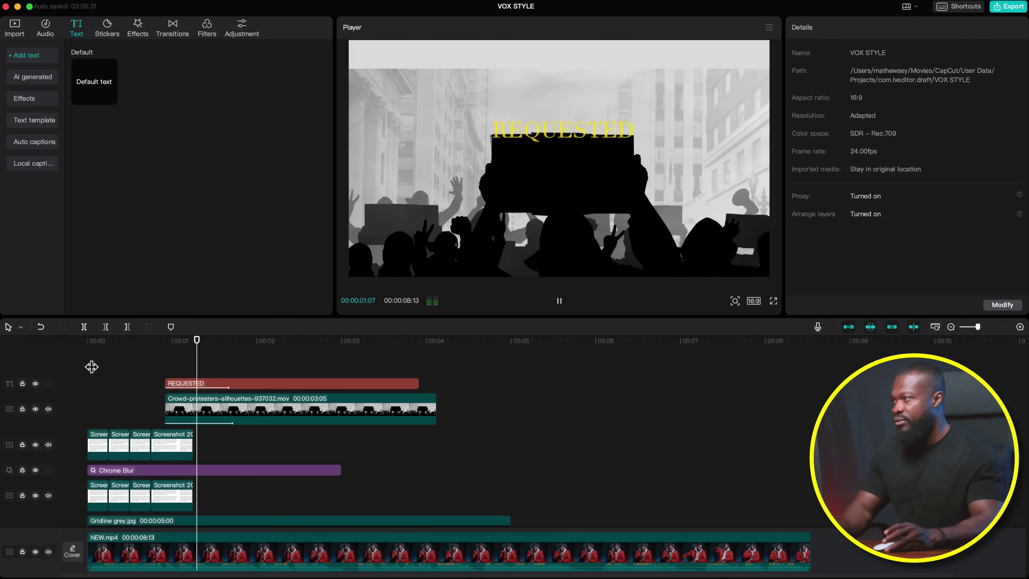
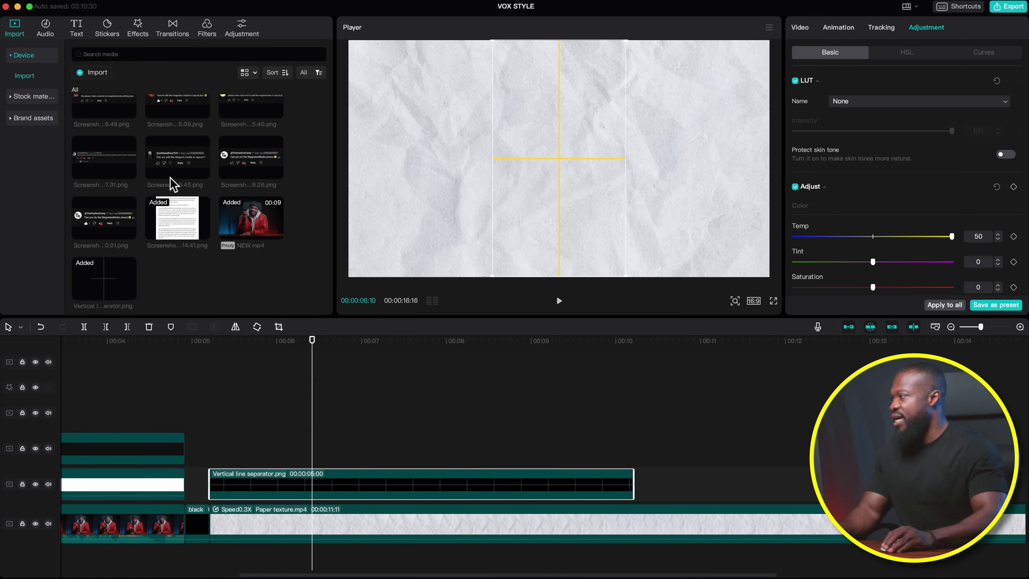
# Place covid_1.png on the track above the vertical line separator, aligned with the separator's start
pyautogui.scroll(10, 122, 175)
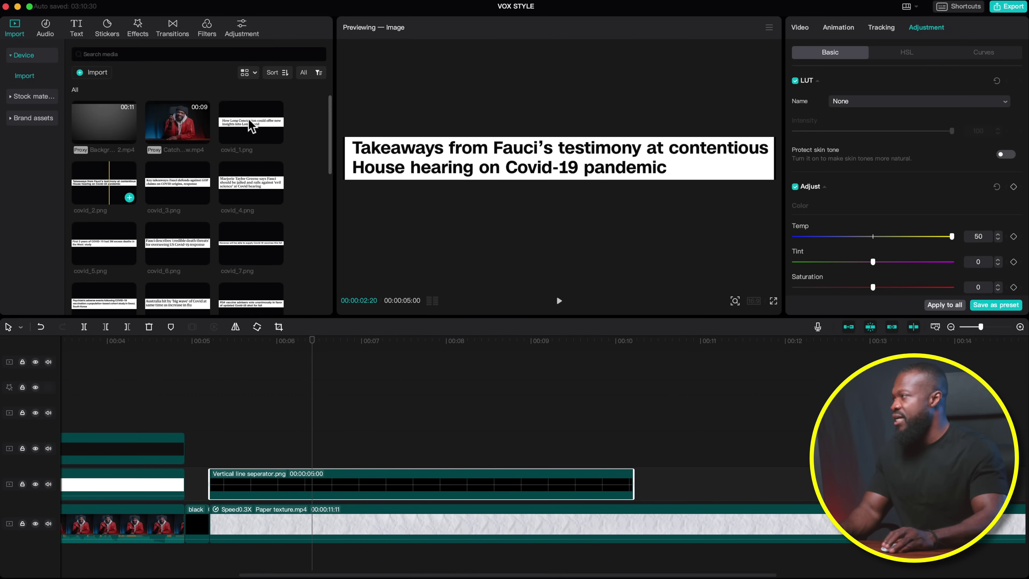
pyautogui.moveTo(253, 129); pyautogui.dragTo(211, 448)
pyautogui.click(283, 410)
# Set covid_1.png's blend mode to Multiply and move it to about X -519, Y 241 so "Covid" sits on the yellow horizontal line
pyautogui.click(800, 28)
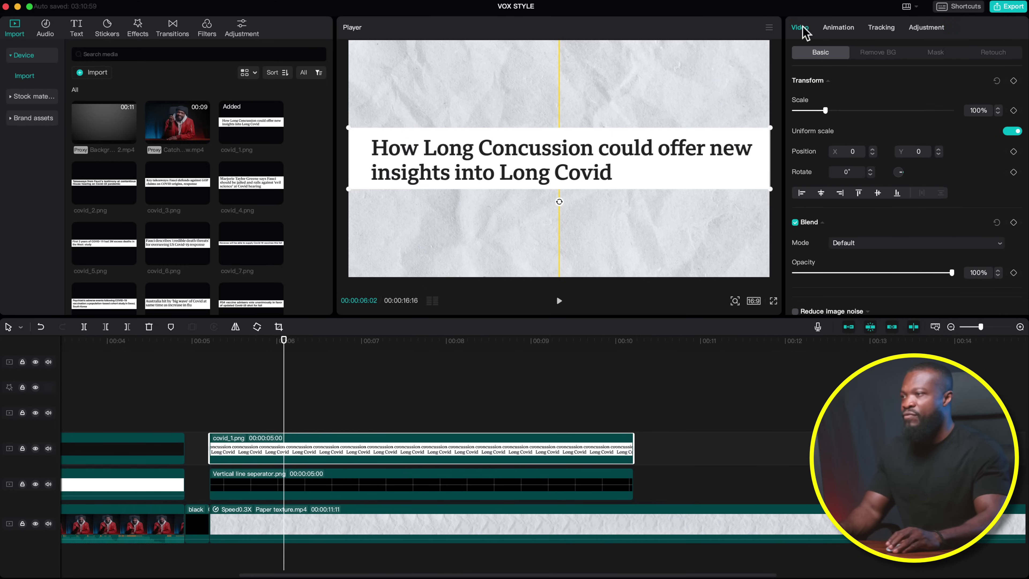
pyautogui.scroll(-1, 900, 219)
pyautogui.click(859, 226)
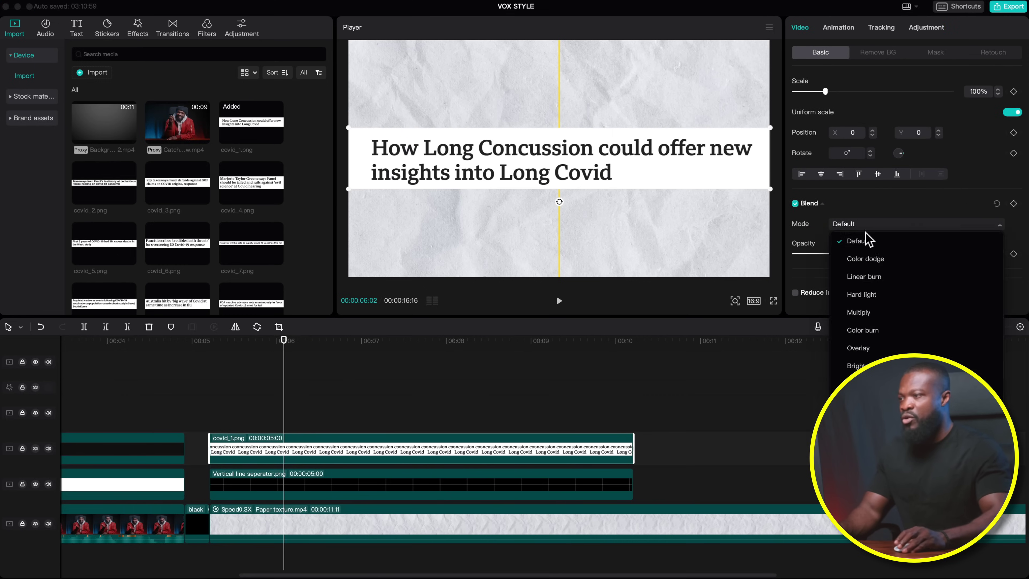
pyautogui.click(867, 313)
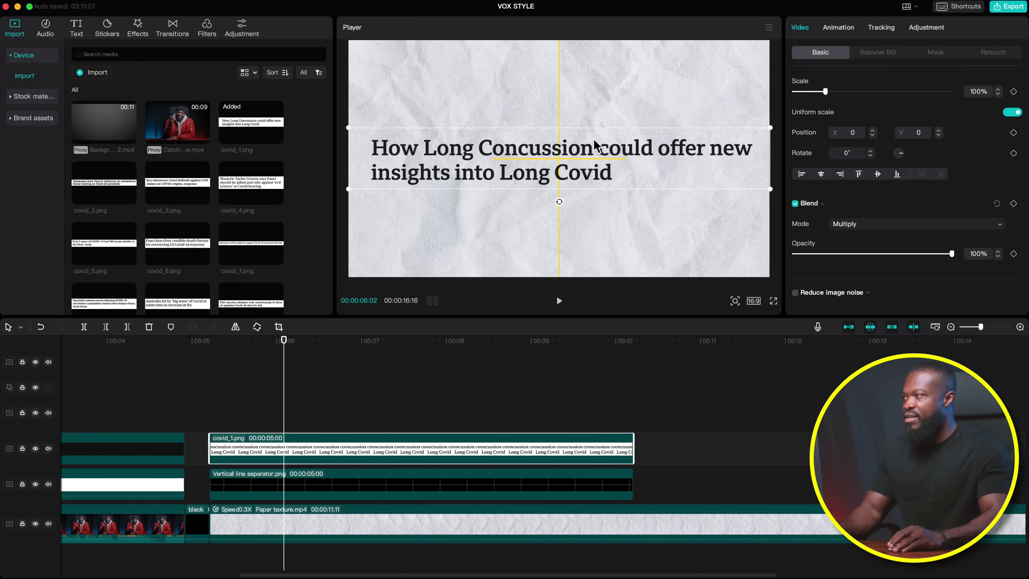
pyautogui.moveTo(706, 203); pyautogui.dragTo(537, 147)
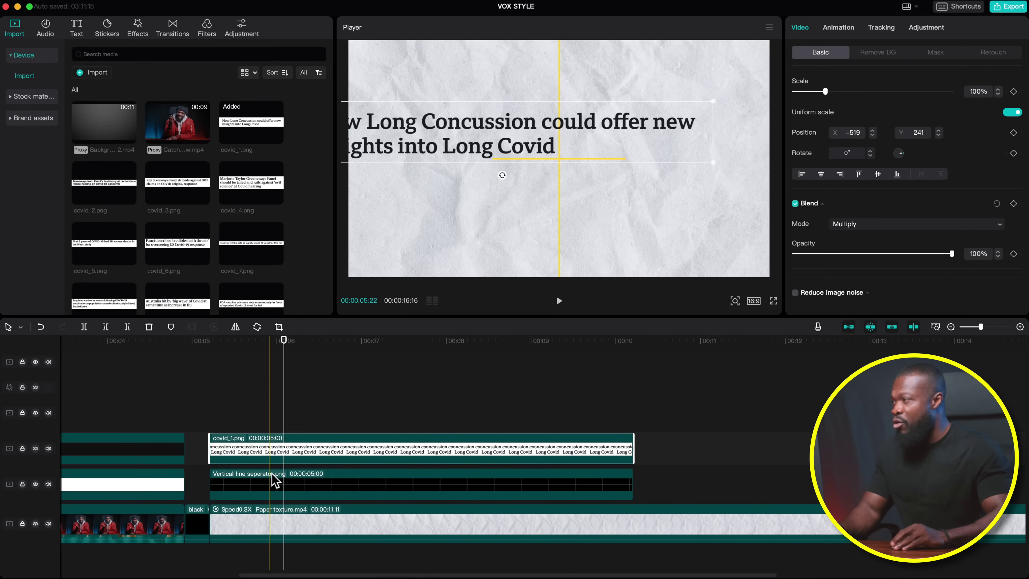
# Stack a copy of the line separator at Y 239 and refit covid_1.png at 108% scale, X -549, Y 248, with "Covid" between the lines
pyautogui.moveTo(268, 487); pyautogui.dragTo(283, 466)
pyautogui.moveTo(283, 427); pyautogui.dragTo(276, 473)
pyautogui.moveTo(586, 191); pyautogui.dragTo(583, 157)
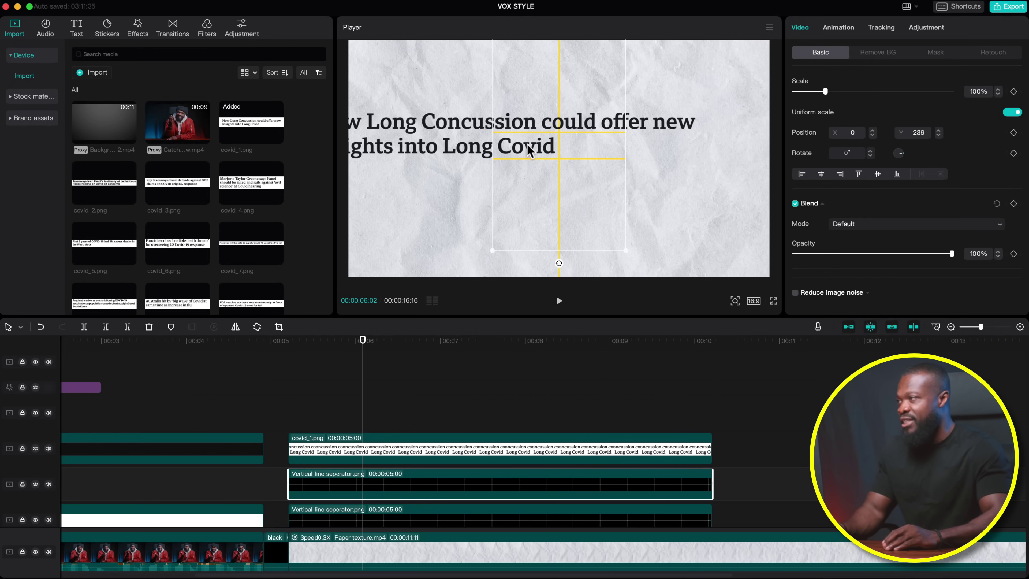
pyautogui.click(361, 443)
pyautogui.moveTo(546, 137); pyautogui.dragTo(534, 166)
# Trim the covid_1.png clip to 20 frames, ending at 06:01
pyautogui.hscroll(-3, 432, 448)
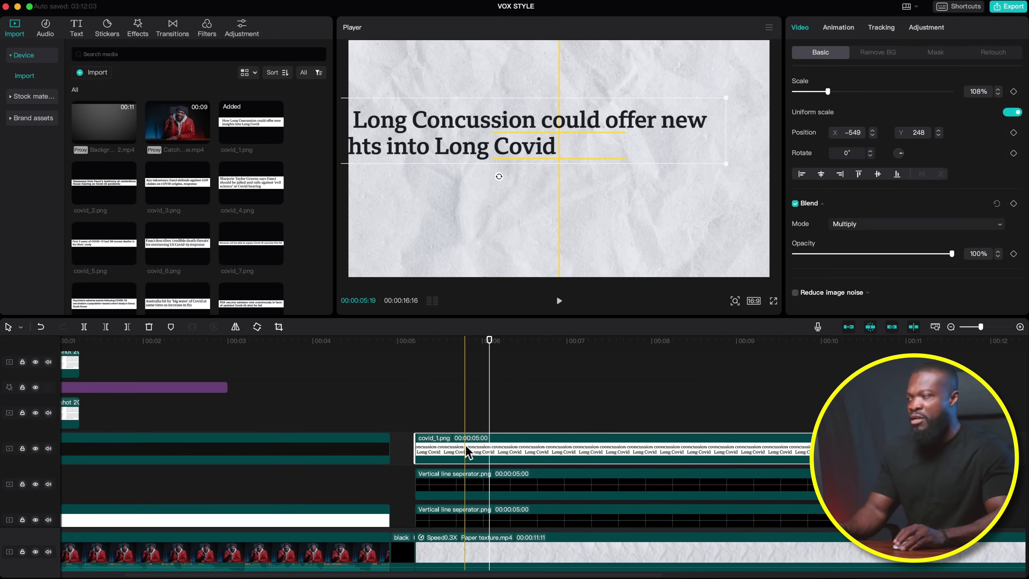
pyautogui.click(416, 342)
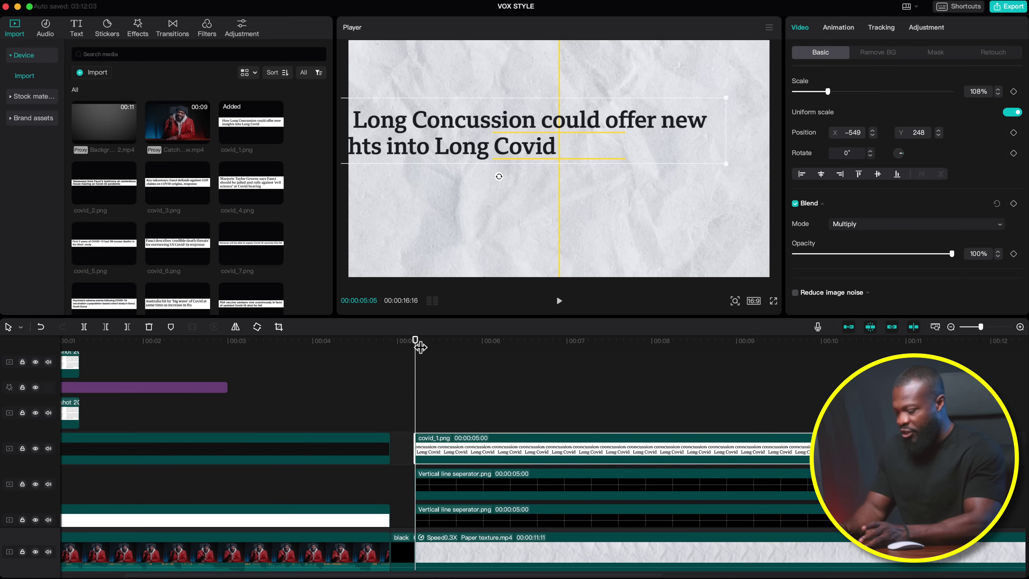
pyautogui.hotkey('shift', 'Right')
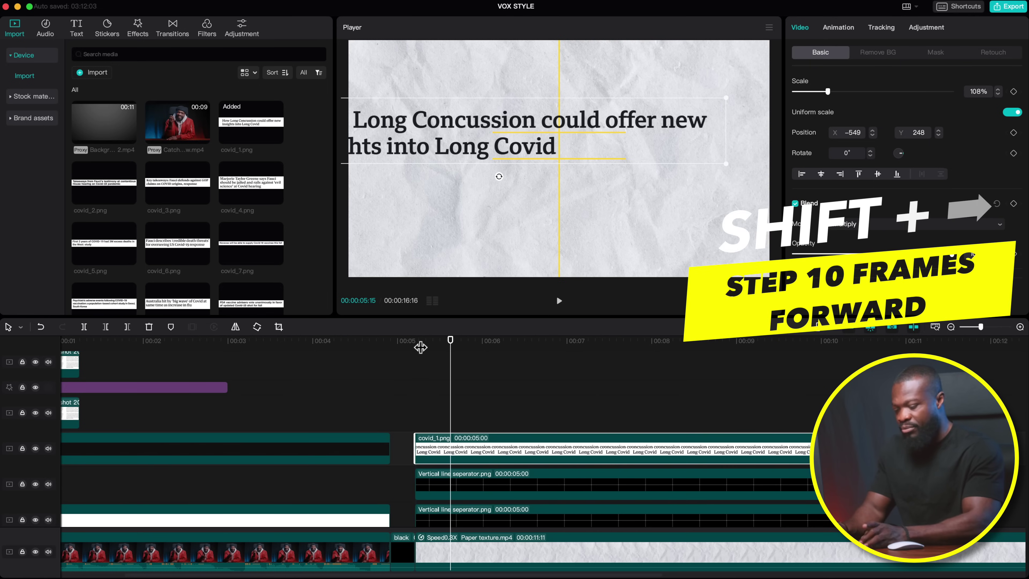
pyautogui.hotkey('shift', 'Right')
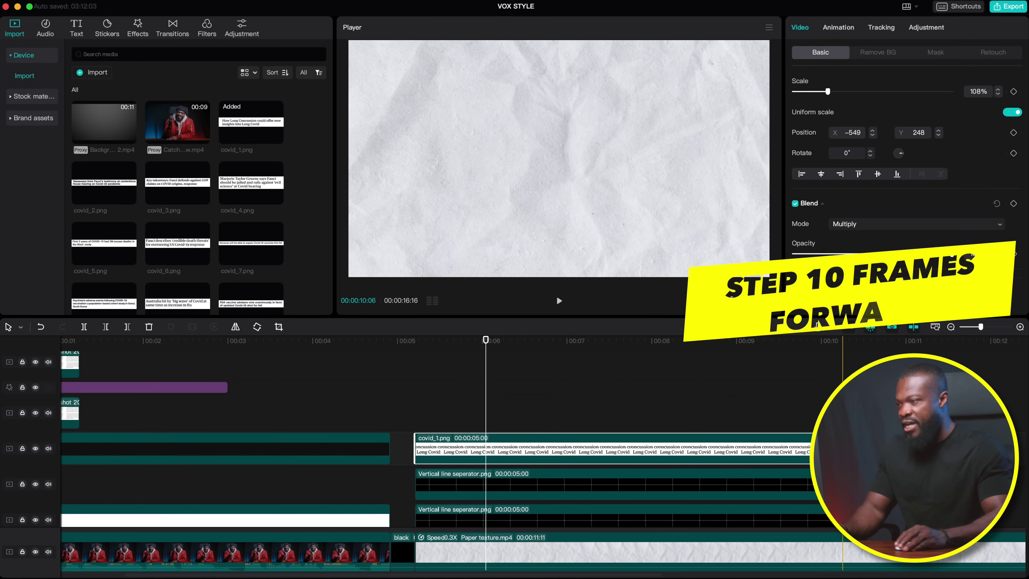
pyautogui.moveTo(810, 448); pyautogui.dragTo(487, 449)
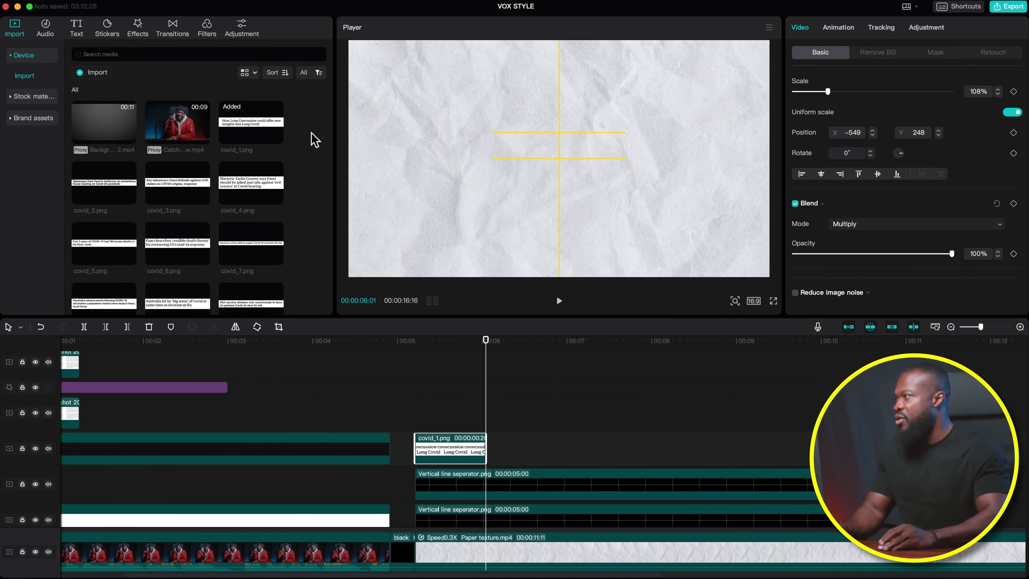
# Place covid_2.png directly after covid_1.png and set its blend mode to Multiply
pyautogui.click(90, 176)
pyautogui.moveTo(90, 176); pyautogui.dragTo(489, 450)
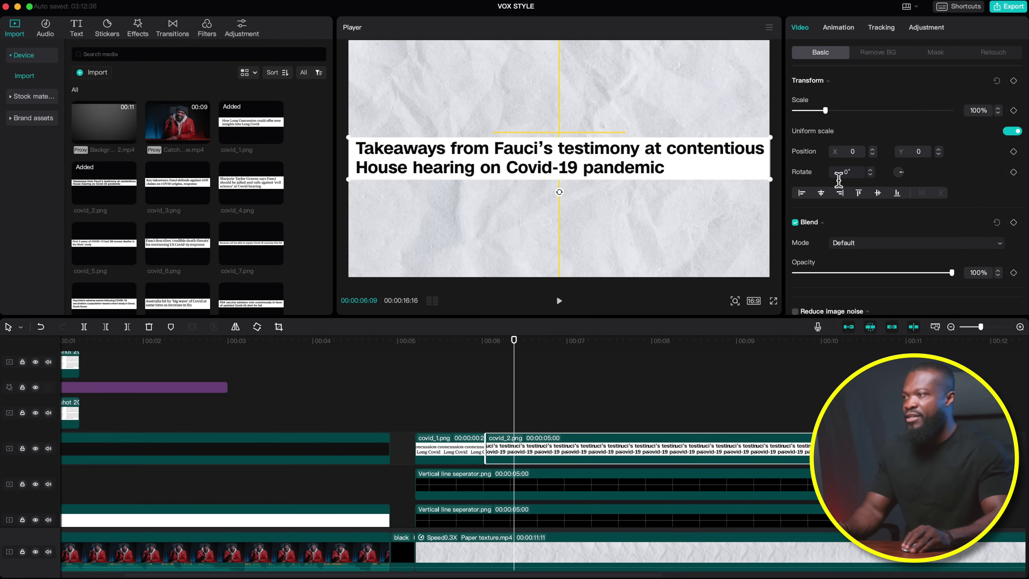
pyautogui.click(888, 242)
pyautogui.click(869, 331)
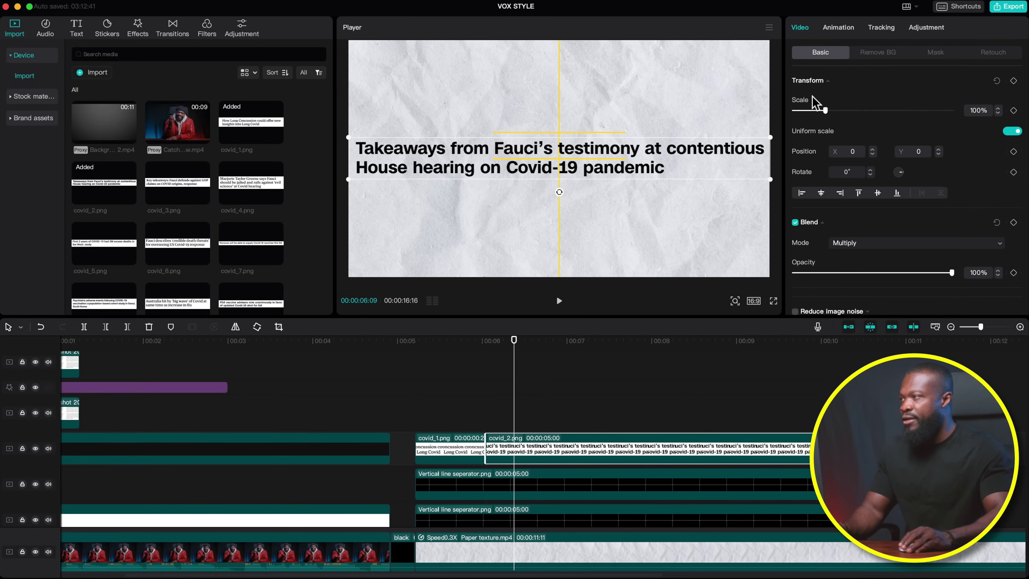
# Fit "Covid-19" in covid_2.png between the yellow lines at 136% scale, X 59, Y 229, and trim the clip to 20 frames
pyautogui.moveTo(613, 175); pyautogui.dragTo(612, 149)
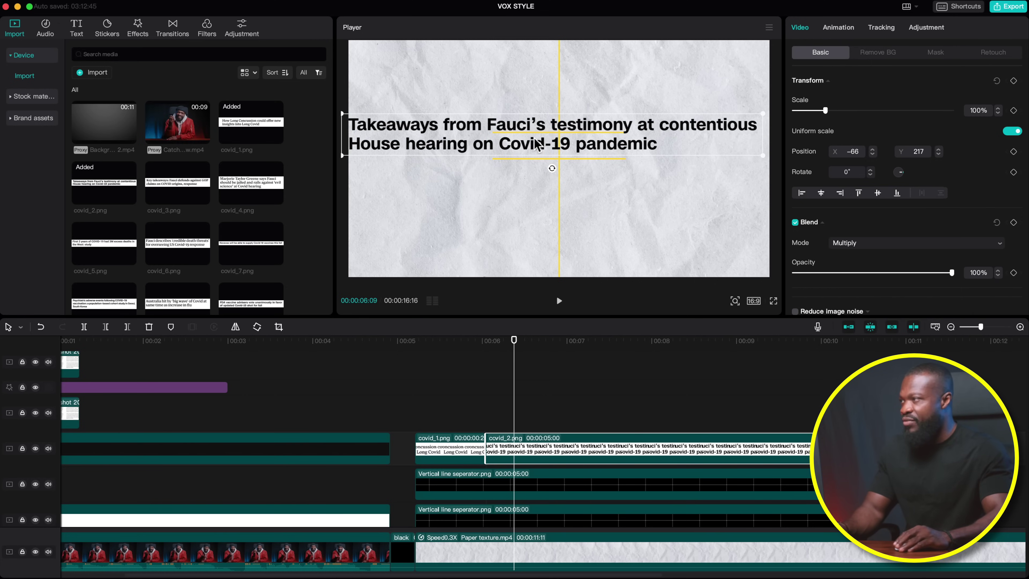
pyautogui.moveTo(825, 110); pyautogui.dragTo(838, 110)
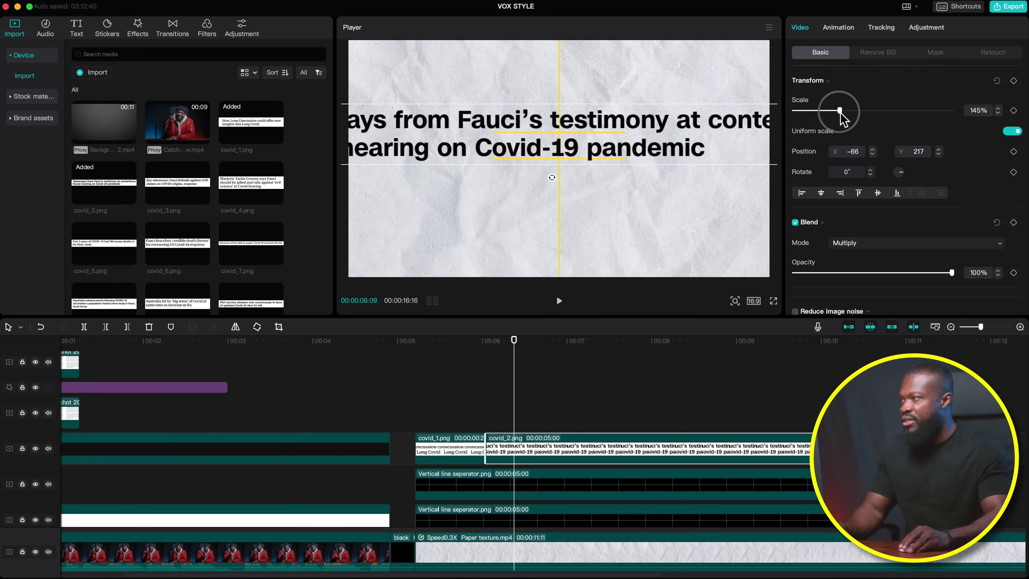
pyautogui.moveTo(646, 132); pyautogui.dragTo(673, 130)
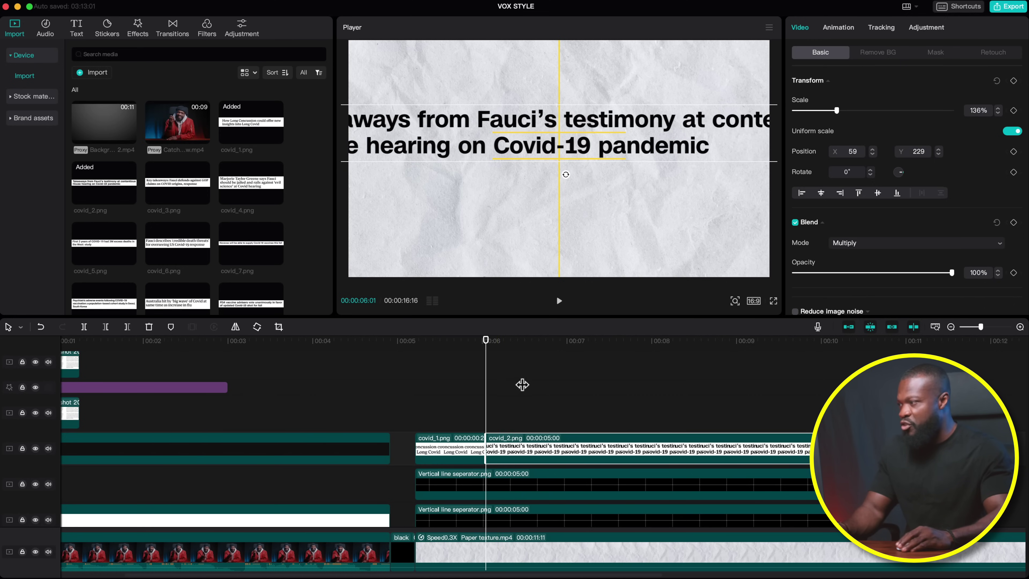
pyautogui.hotkey('shift', 'Right')
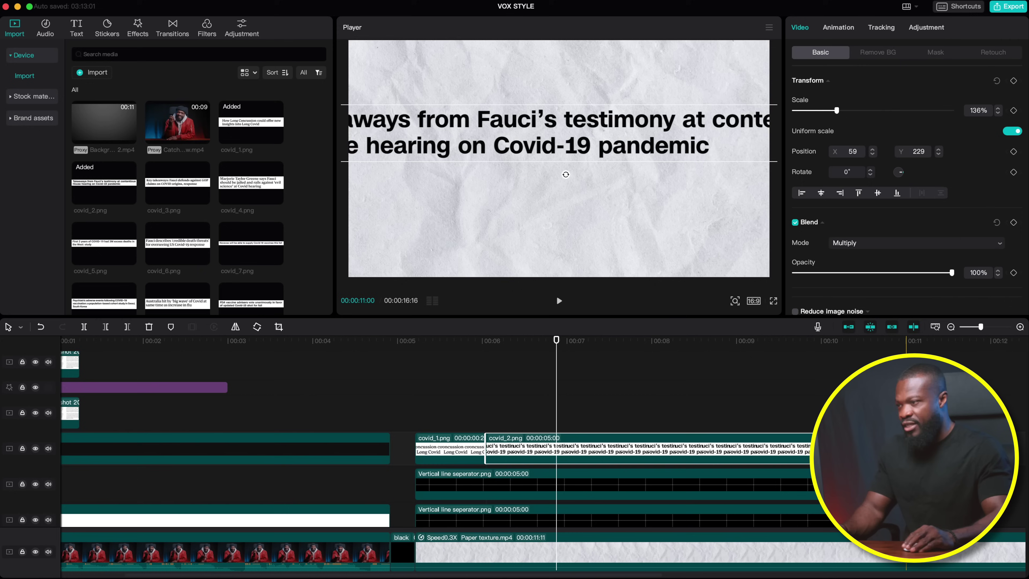
pyautogui.moveTo(907, 447); pyautogui.dragTo(557, 448)
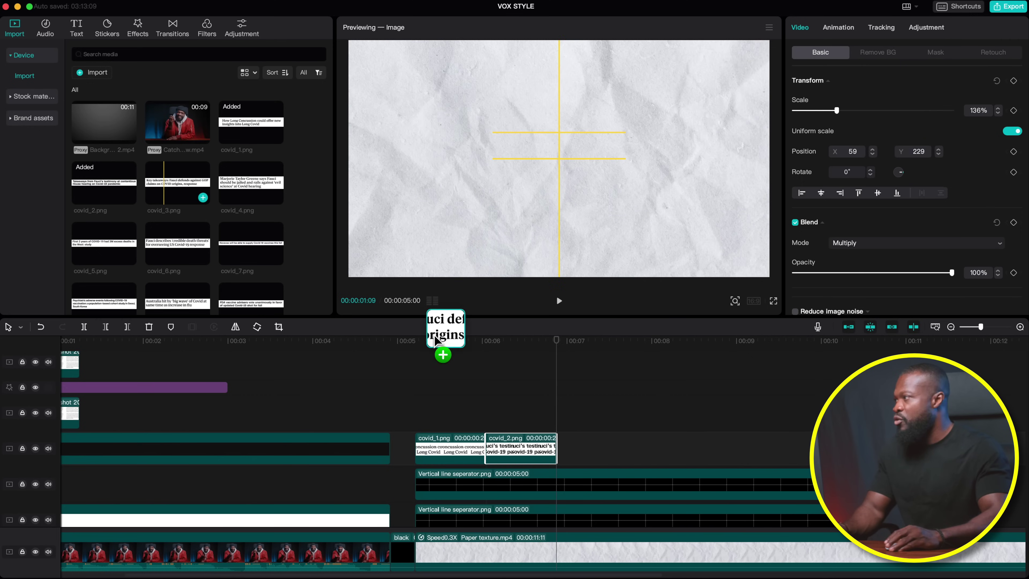
# Add covid_3.png after covid_2.png with "COVID" between the yellow lines at X 367, Y 202, and trim it to 20 frames
pyautogui.click(202, 197)
pyautogui.moveTo(575, 132); pyautogui.dragTo(596, 128)
pyautogui.press('space')
pyautogui.moveTo(812, 448); pyautogui.dragTo(627, 448)
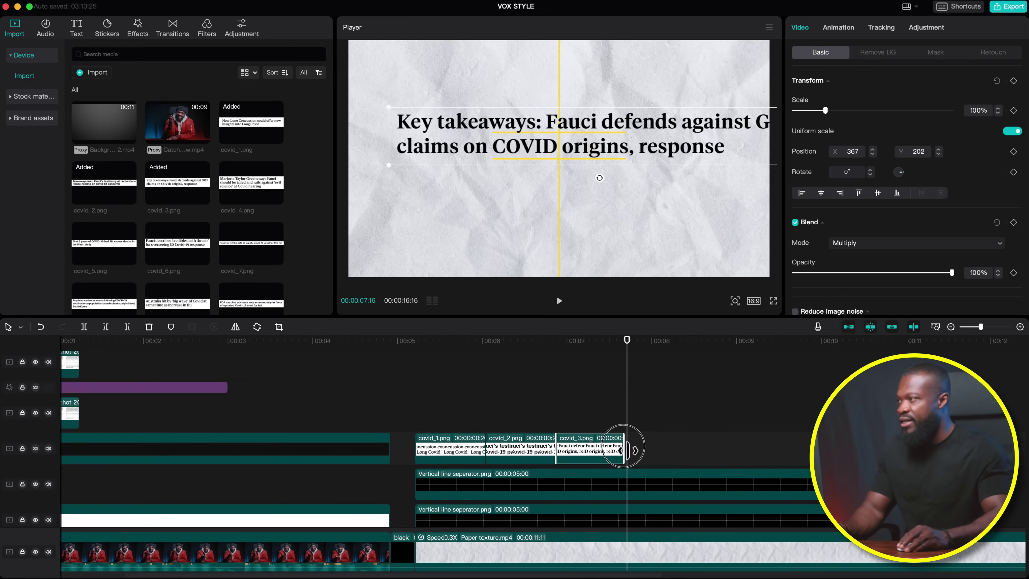
# Add covid_4.png directly after covid_3.png with Multiply blending and "Covid" between the yellow lines at X 190, Y 342
pyautogui.click(247, 183)
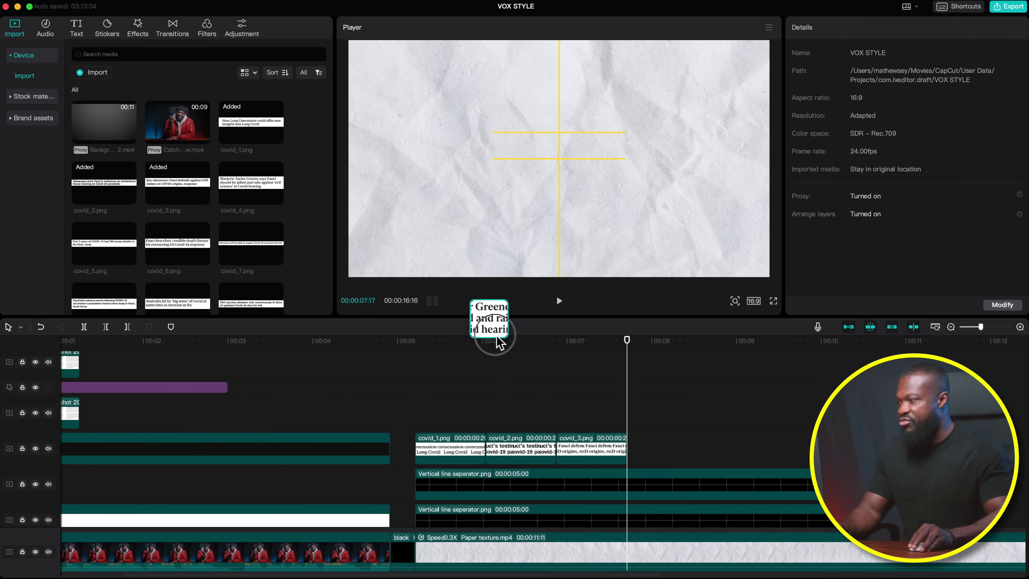
pyautogui.moveTo(489, 329); pyautogui.dragTo(630, 448)
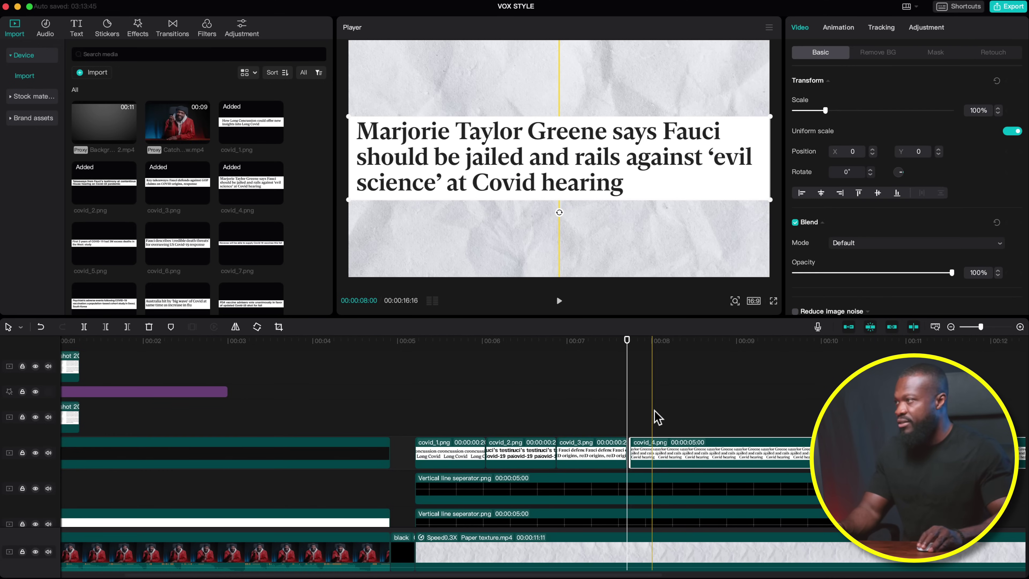
pyautogui.click(851, 244)
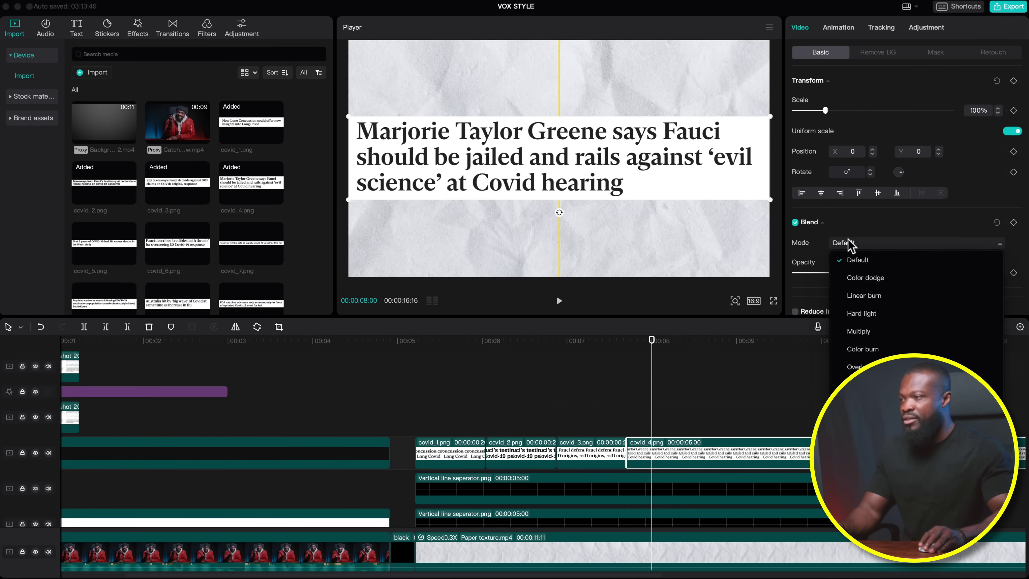
pyautogui.click(867, 343)
pyautogui.moveTo(501, 117); pyautogui.dragTo(541, 121)
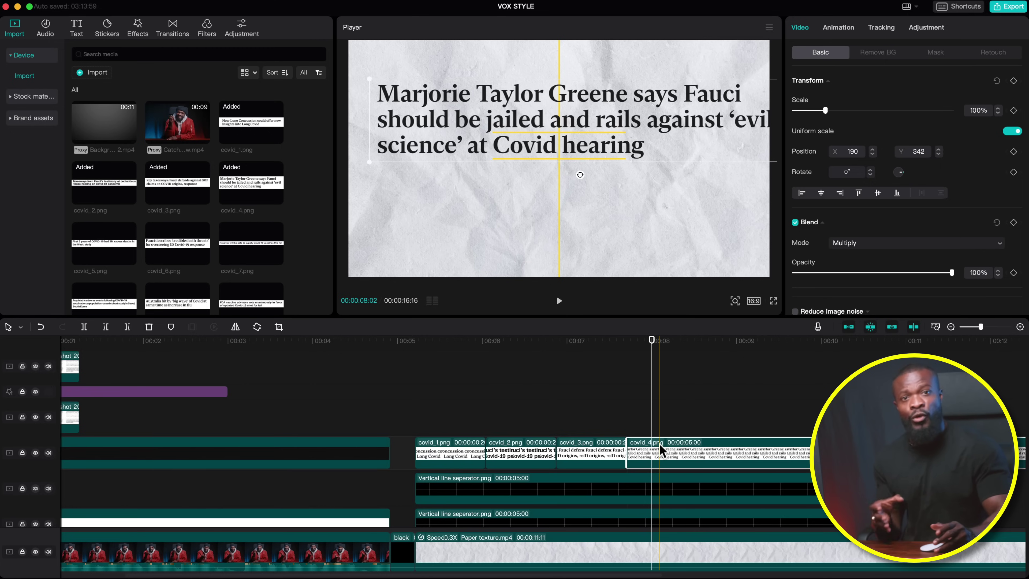
# Trim the covid_4.png clip to 5 frames from its start at 07:17
pyautogui.click(627, 340)
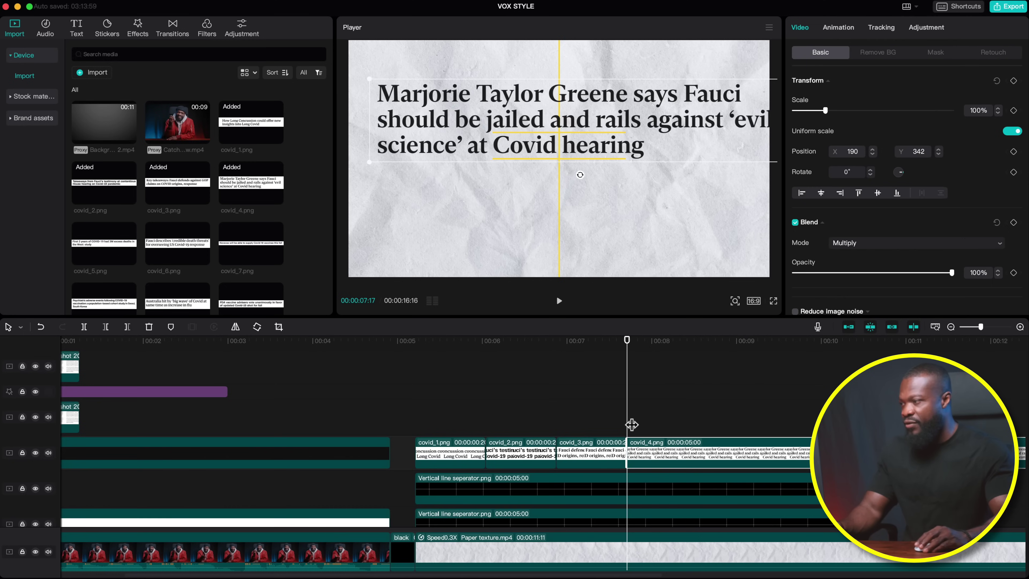
pyautogui.press('Right')
pyautogui.press('Right')
pyautogui.press('Right')
pyautogui.press('Right')
pyautogui.press('Right')
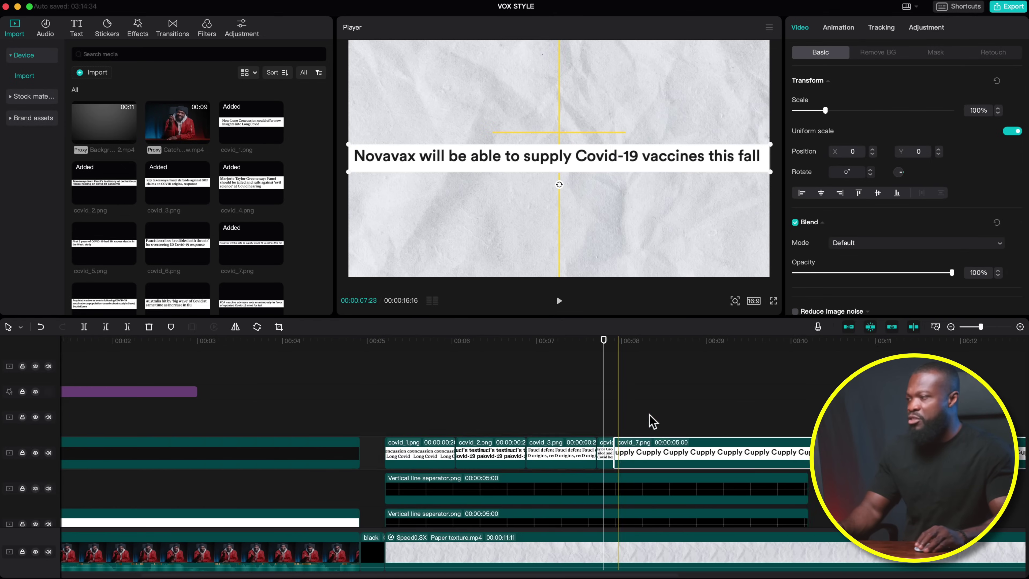
# Set covid_7.png to Multiply and scale it up, and line up the covid_2.png copy after the last short headline clip
pyautogui.click(916, 242)
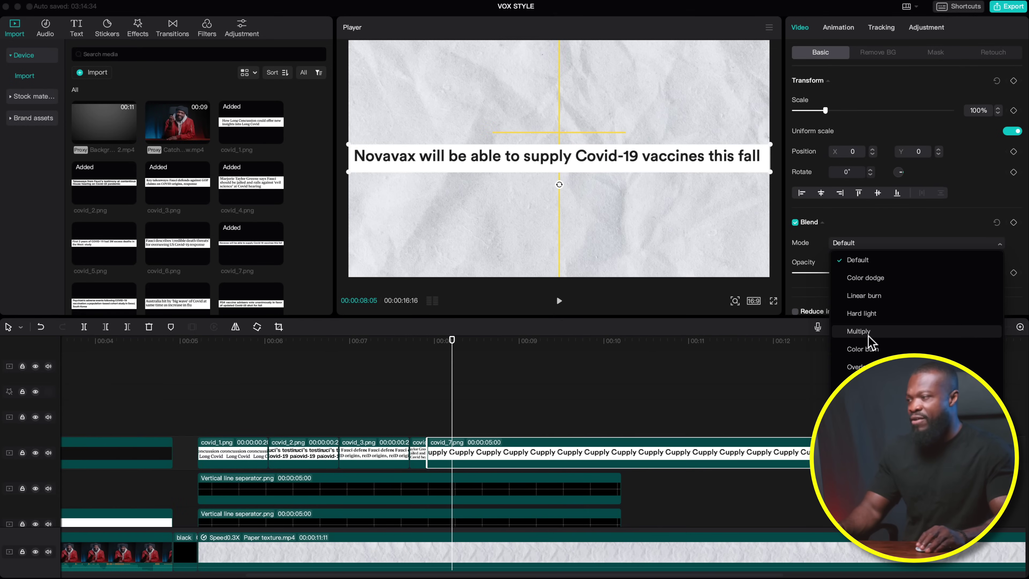
pyautogui.click(859, 332)
pyautogui.moveTo(826, 110); pyautogui.dragTo(841, 111)
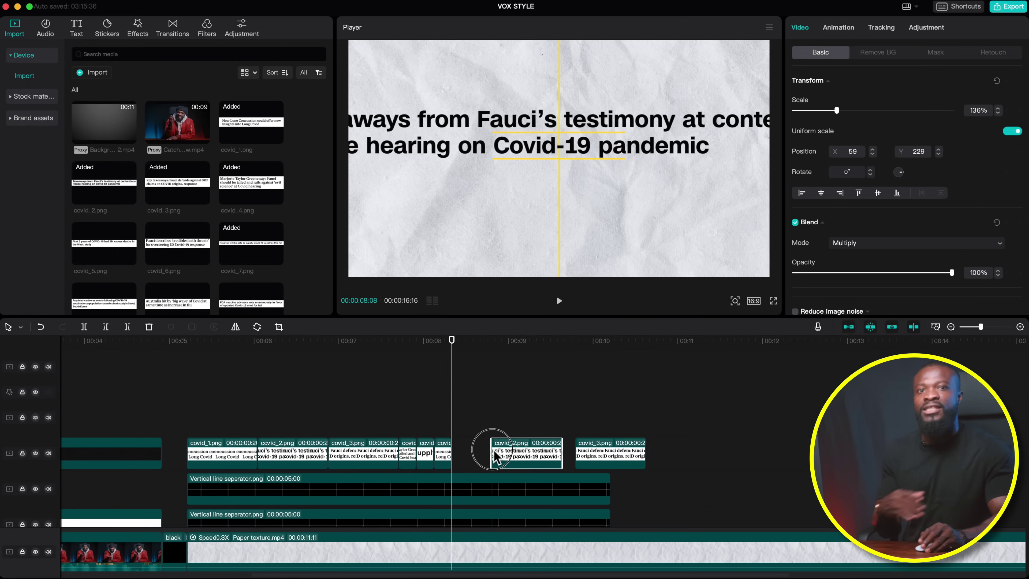
pyautogui.moveTo(494, 444)
pyautogui.mouseDown()
pyautogui.moveTo(460, 448)
pyautogui.moveTo(503, 460)
pyautogui.moveTo(487, 437)
pyautogui.mouseUp()
# Delete both Vertical line seperator.png clips beneath the headline sequence
pyautogui.click(385, 365)
pyautogui.click(517, 473)
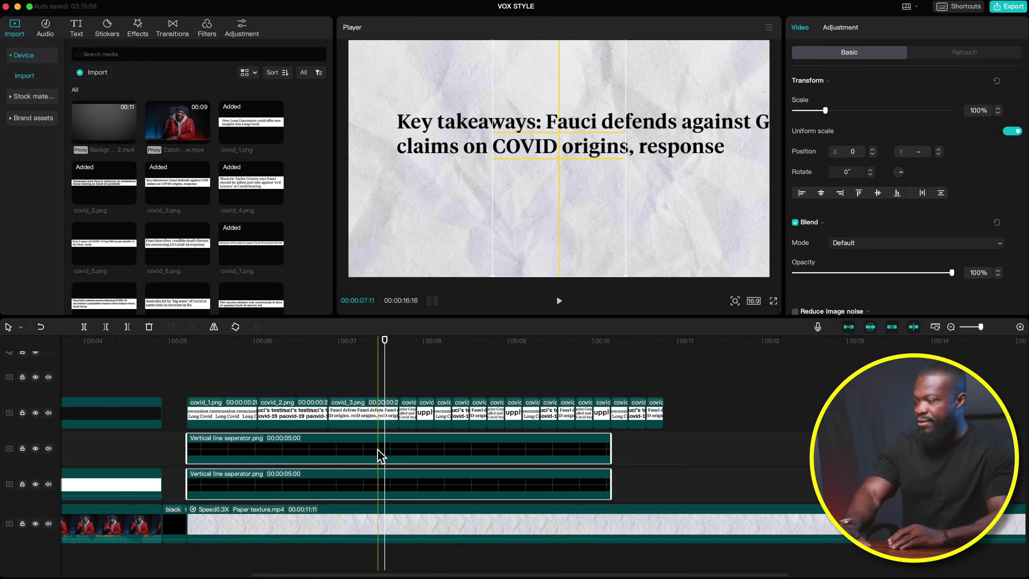
pyautogui.press('Delete')
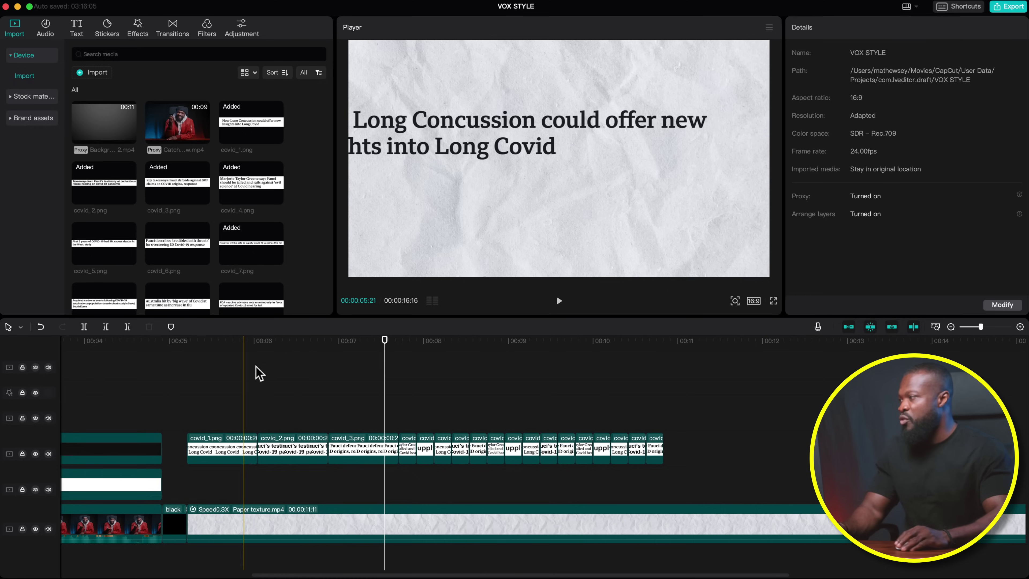
# Add a default text clip above the headline images and extend it to the end of the headline sequence
pyautogui.click(76, 29)
pyautogui.moveTo(94, 82); pyautogui.dragTo(187, 424)
pyautogui.moveTo(495, 402); pyautogui.dragTo(665, 402)
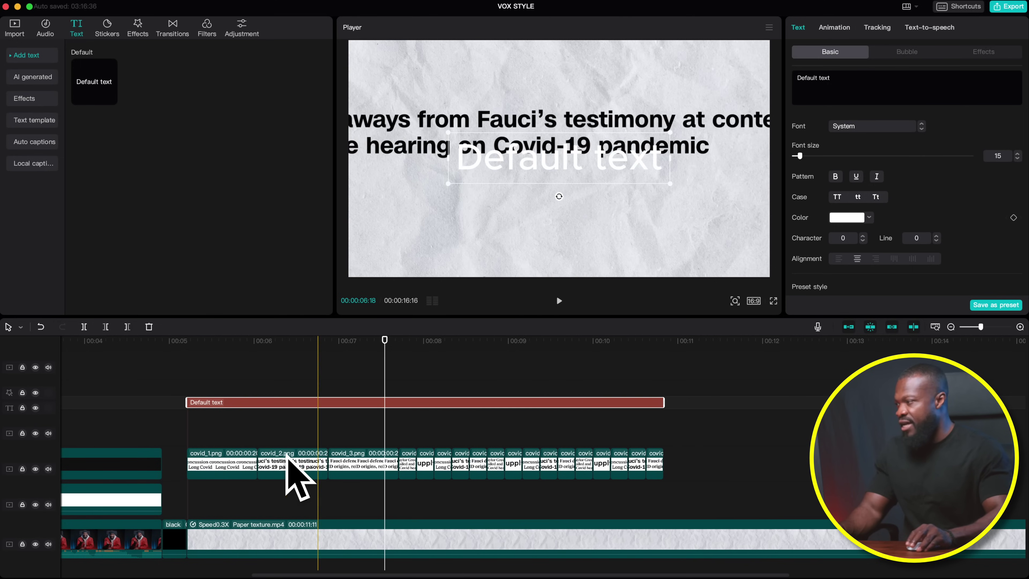
# Replace the default text with a single dash and colour it yellow, hex FFDE00
pyautogui.tripleClick(850, 79)
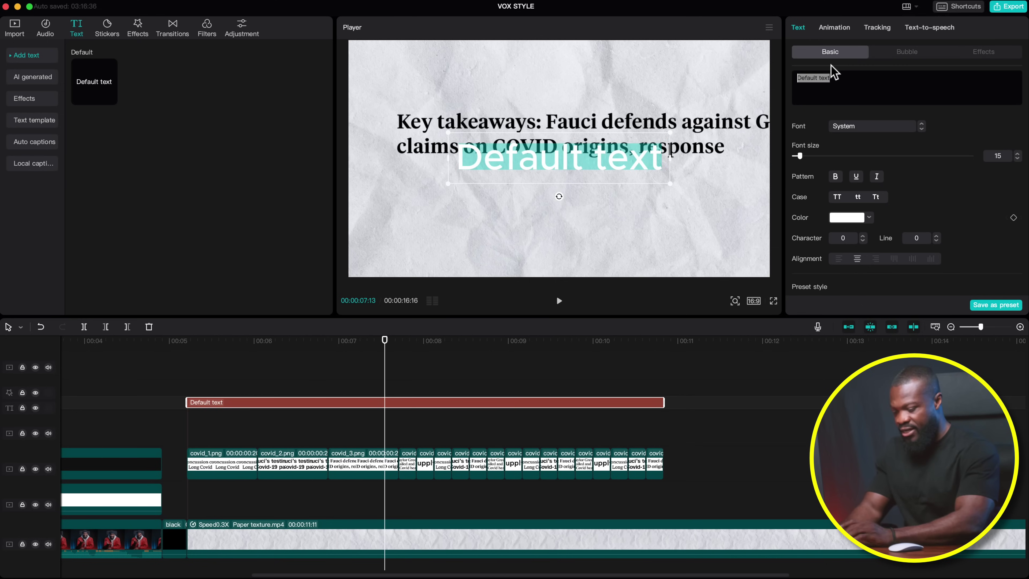
pyautogui.press('BackSpace')
pyautogui.write('-')
pyautogui.click(847, 219)
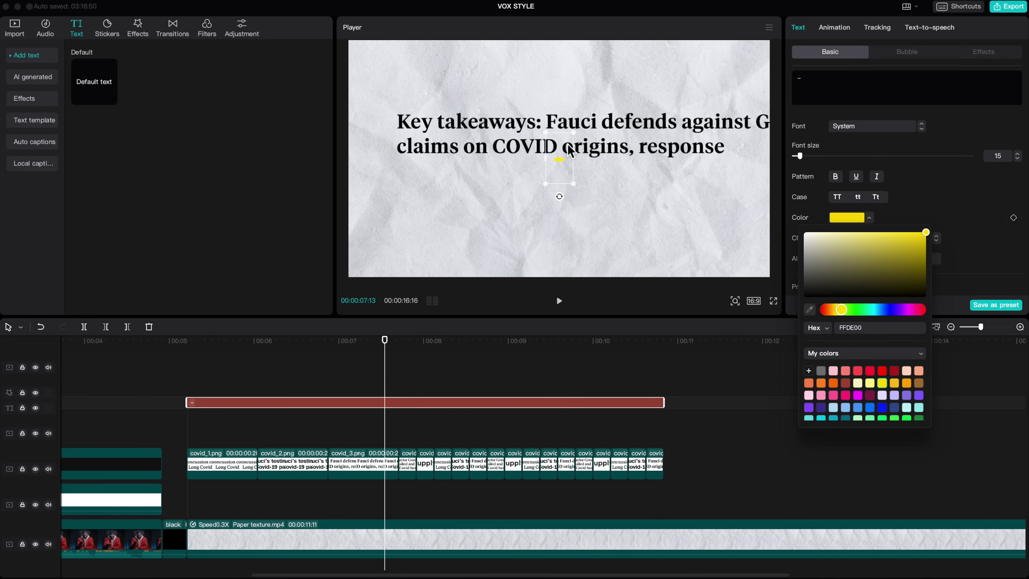
pyautogui.click(922, 199)
# Stretch the dash without uniform scale to 751% width and 572% height, covering the word Covid at X -308, Y 143
pyautogui.scroll(-5, 908, 221)
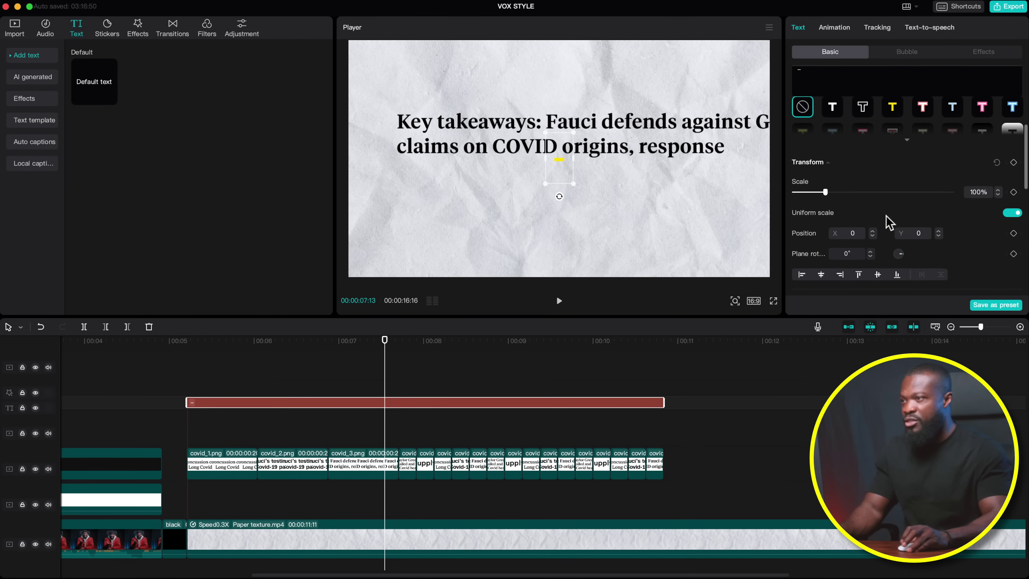
pyautogui.click(1013, 213)
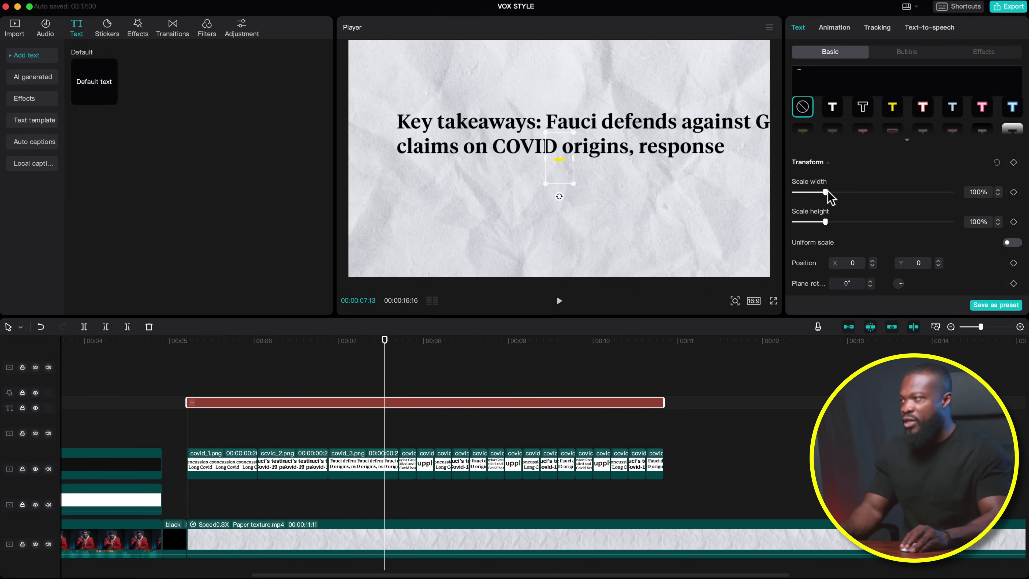
pyautogui.moveTo(835, 193); pyautogui.dragTo(919, 192)
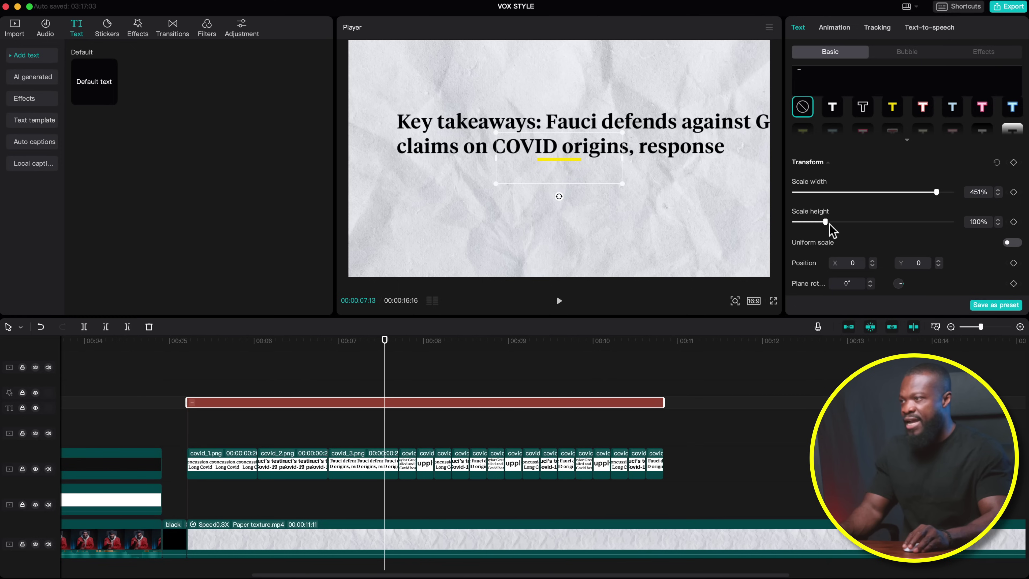
pyautogui.moveTo(825, 221); pyautogui.dragTo(952, 222)
pyautogui.moveTo(936, 192); pyautogui.dragTo(960, 196)
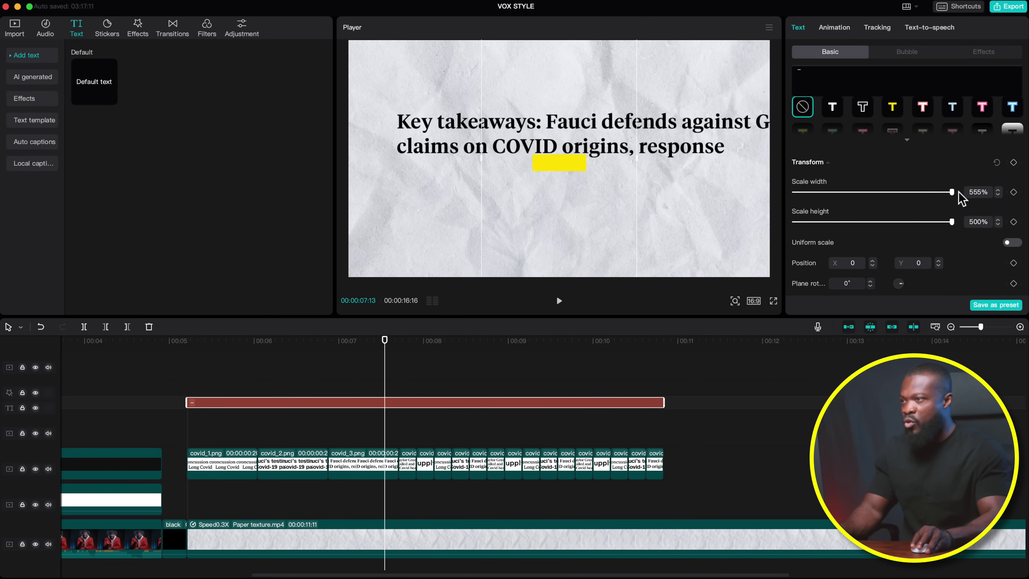
pyautogui.click(998, 190)
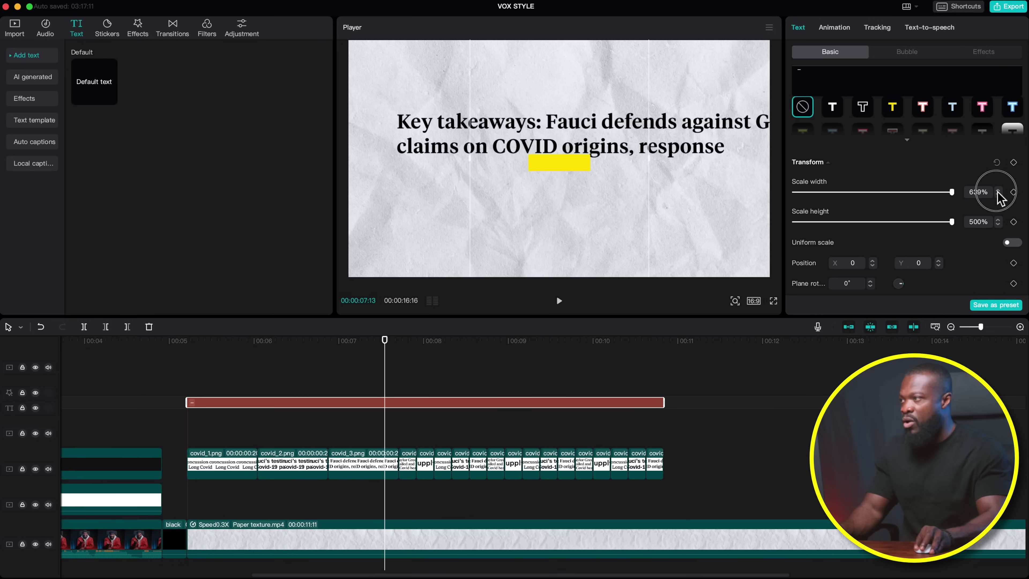
pyautogui.click(998, 189)
pyautogui.moveTo(561, 165); pyautogui.dragTo(530, 154)
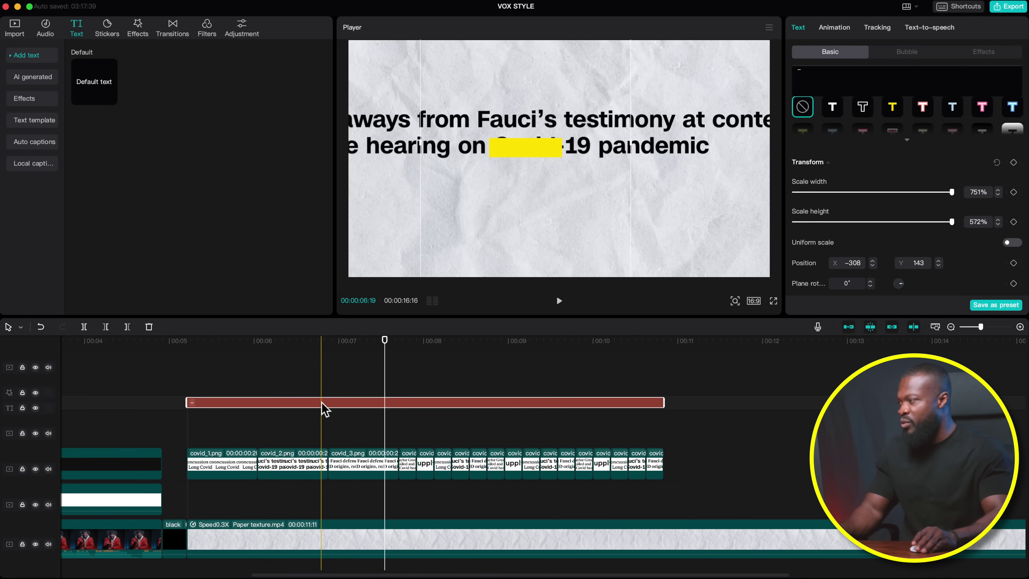
# Convert the yellow dash text to a compound clip and set its scale height to 120% with uniform scale off
pyautogui.hotkey('alt', 'g')
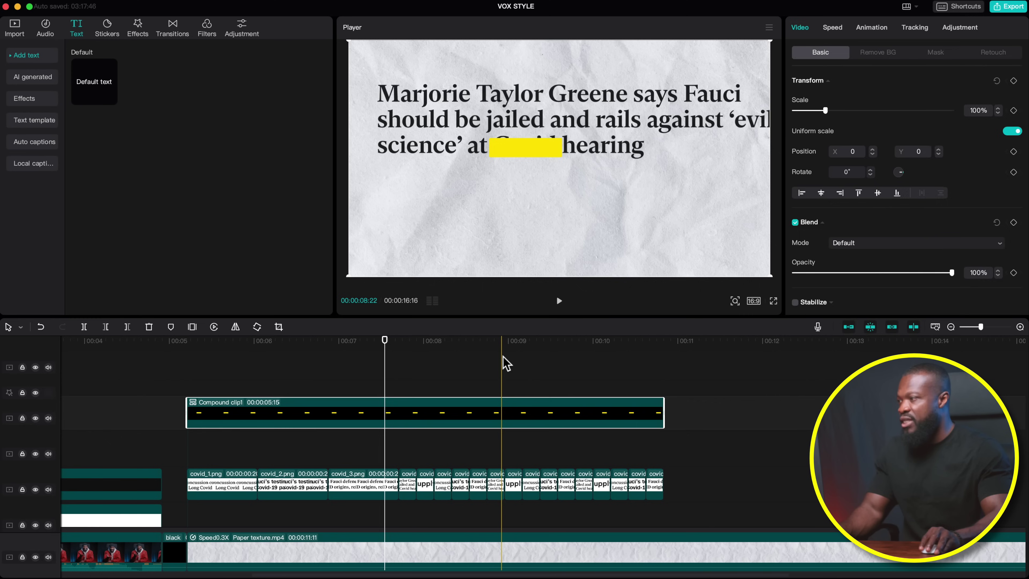
pyautogui.click(503, 357)
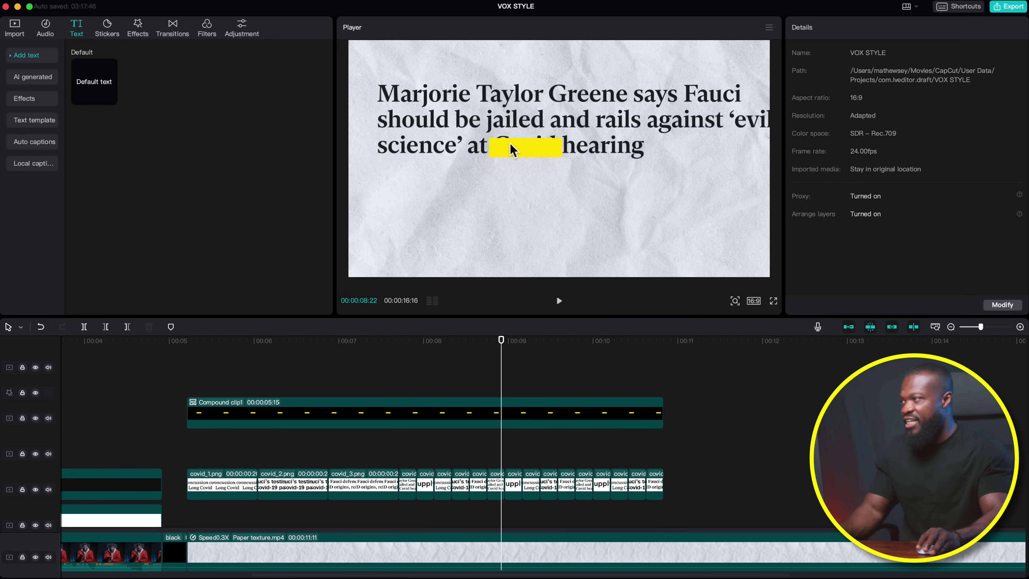
pyautogui.click(504, 423)
pyautogui.scroll(-2, 915, 177)
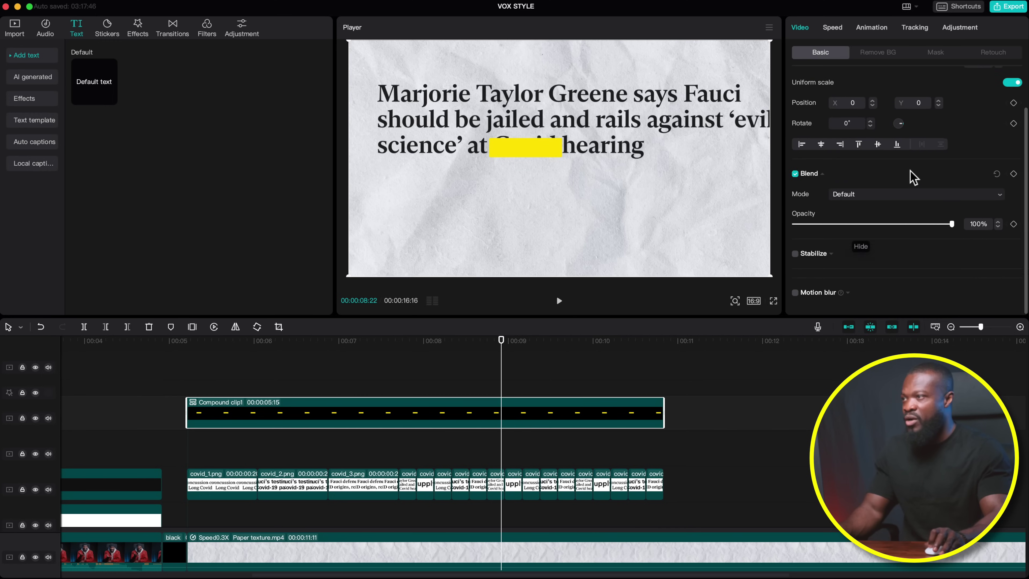
pyautogui.scroll(2, 914, 177)
pyautogui.scroll(-2, 888, 216)
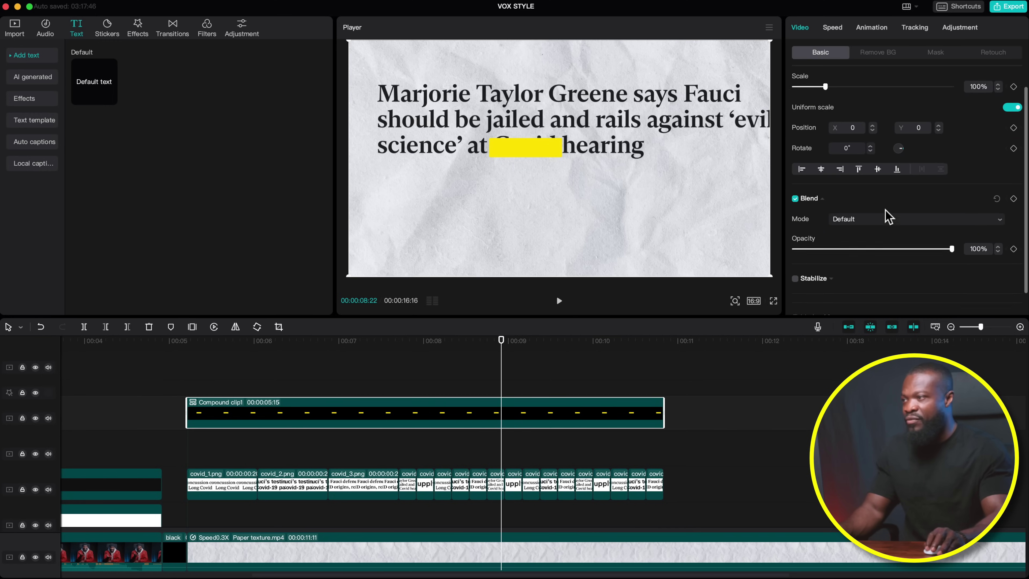
pyautogui.scroll(2, 871, 182)
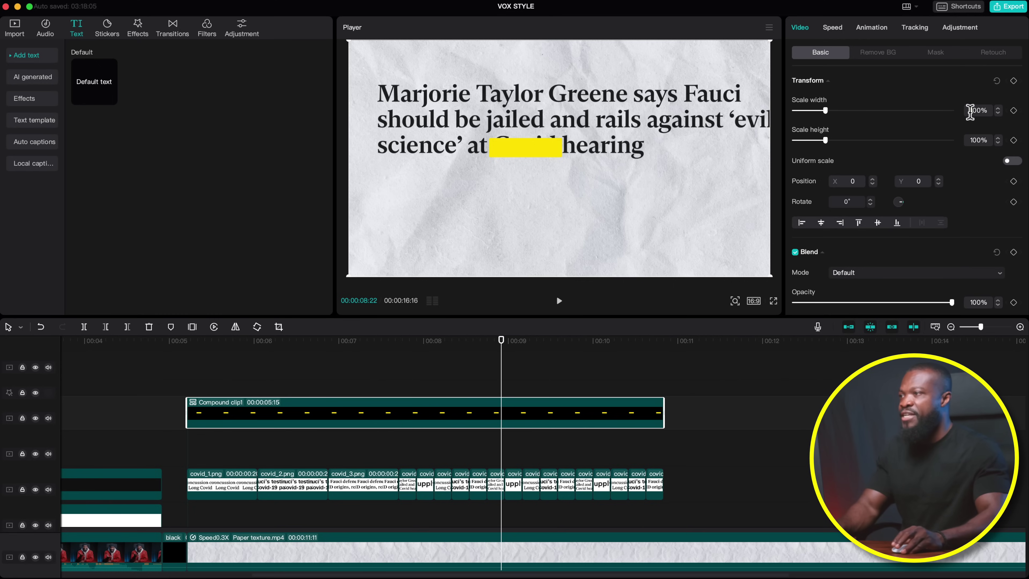
pyautogui.moveTo(826, 140); pyautogui.dragTo(830, 140)
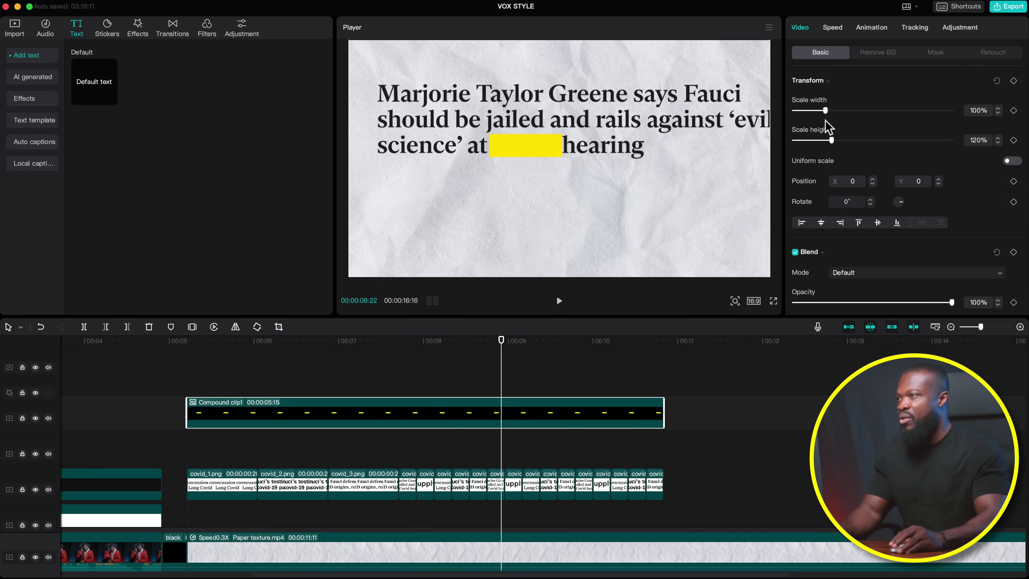
# Set the compound clip's blend mode to Multiply so the yellow block acts as a highlighter over Covid
pyautogui.scroll(-3, 807, 162)
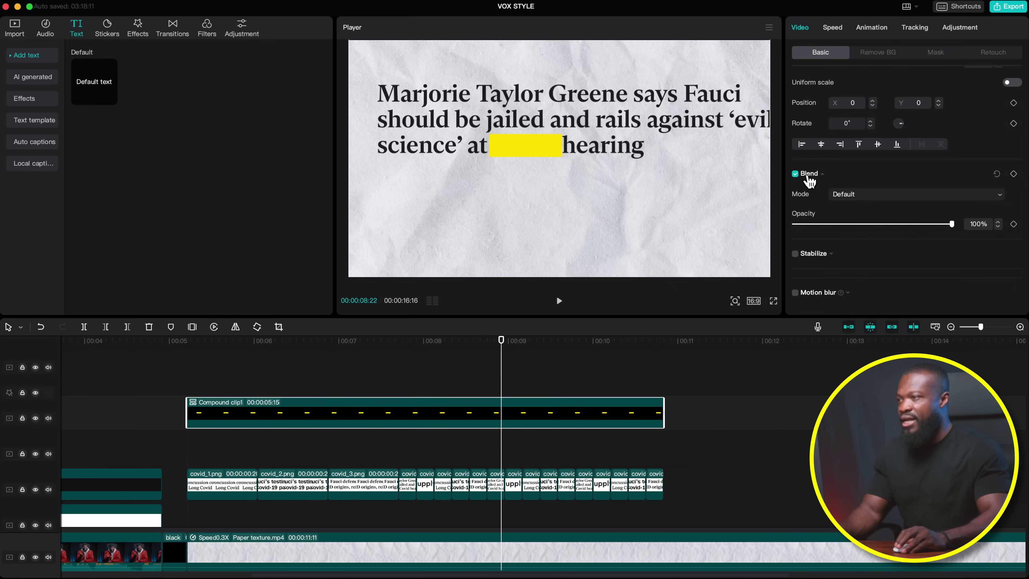
pyautogui.click(853, 198)
pyautogui.click(874, 288)
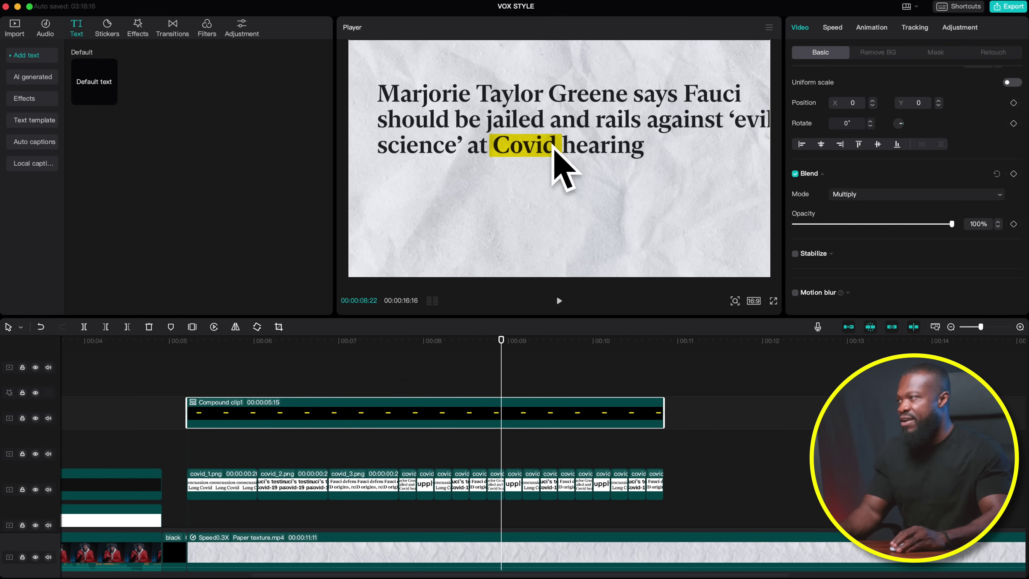
# Play back the headline sequence from its start to check the yellow highlight against each headline
pyautogui.click(190, 375)
pyautogui.press('space')
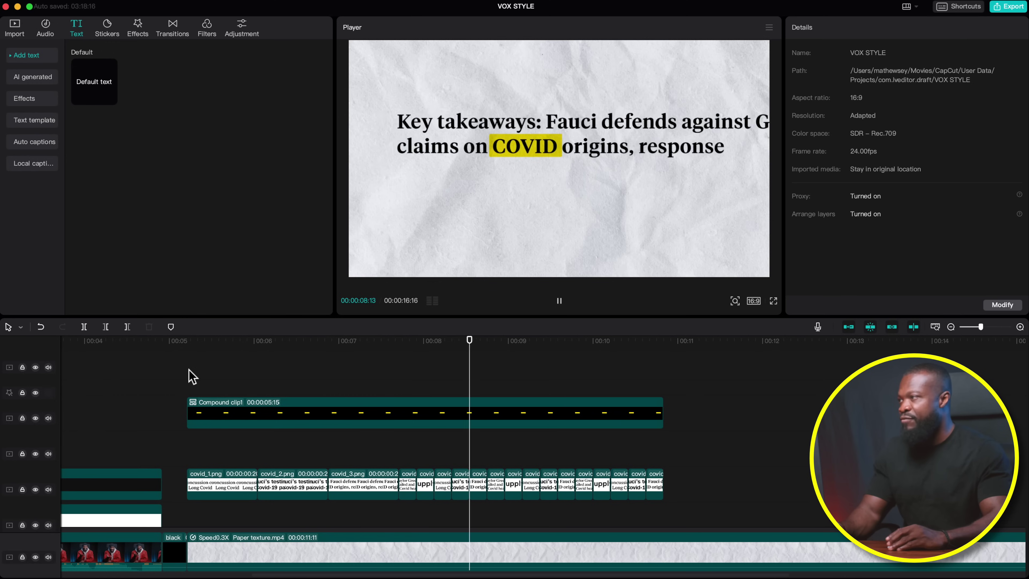
pyautogui.press('space')
pyautogui.moveTo(379, 375); pyautogui.dragTo(473, 482)
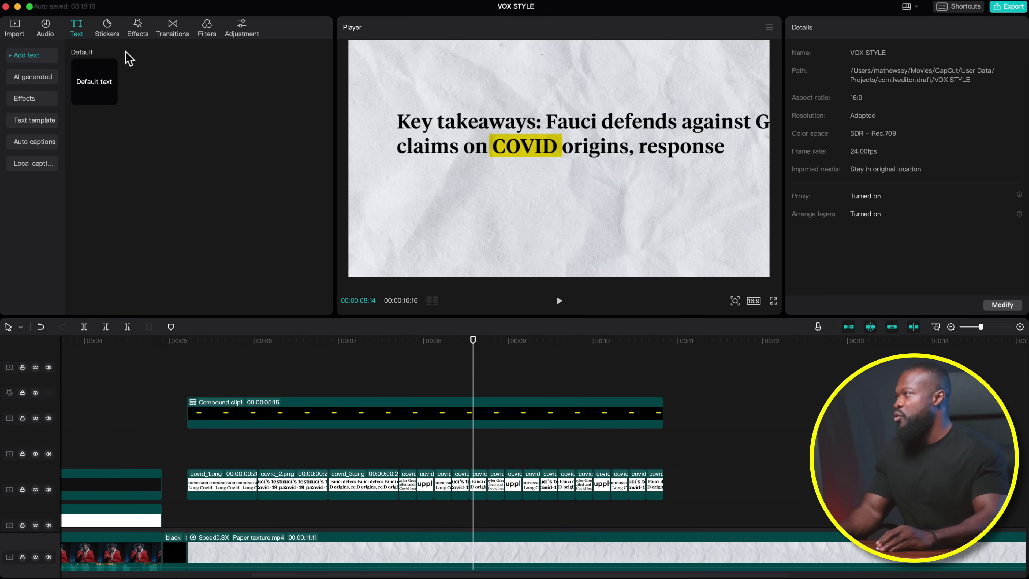
# Add Chrome Blur between the highlight and headline tracks for the whole sequence, with blur about 26 and lateral chromatic aberration 52
pyautogui.click(136, 37)
pyautogui.moveTo(204, 120); pyautogui.dragTo(190, 450)
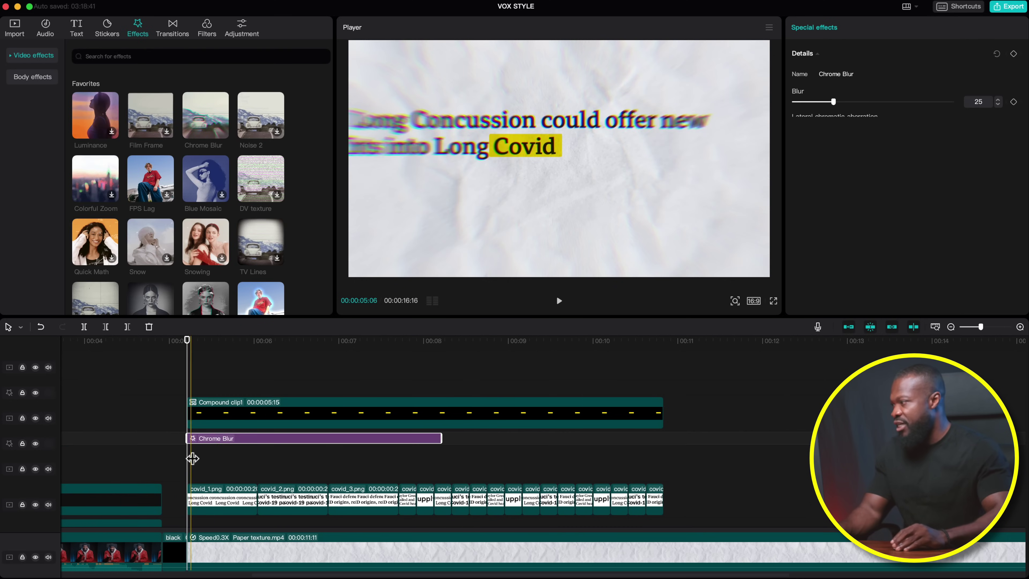
pyautogui.moveTo(442, 438); pyautogui.dragTo(663, 430)
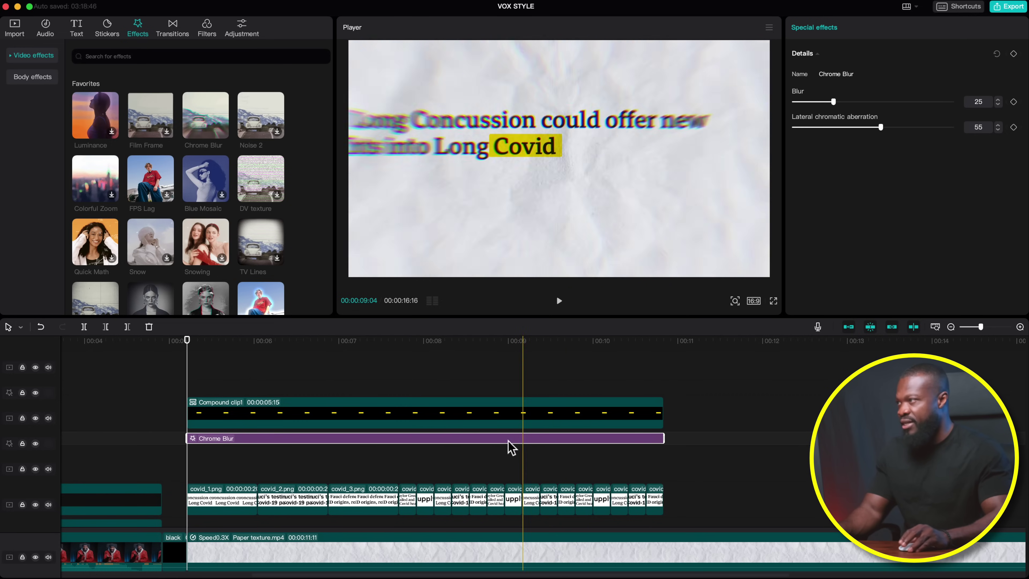
pyautogui.click(375, 353)
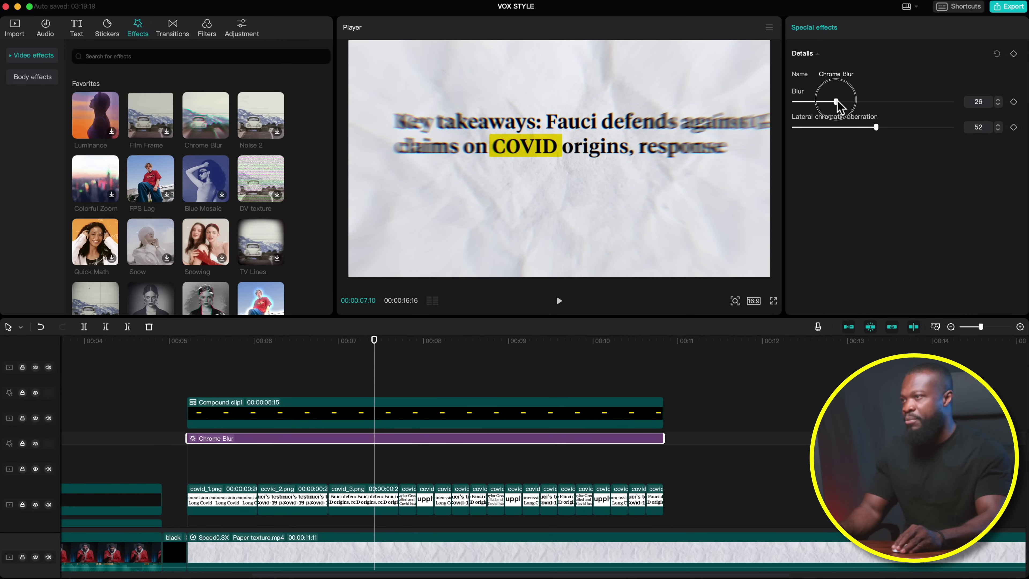
# Preview the highlighted headlines with the Chrome Blur effect from the start of the sequence
pyautogui.click(190, 367)
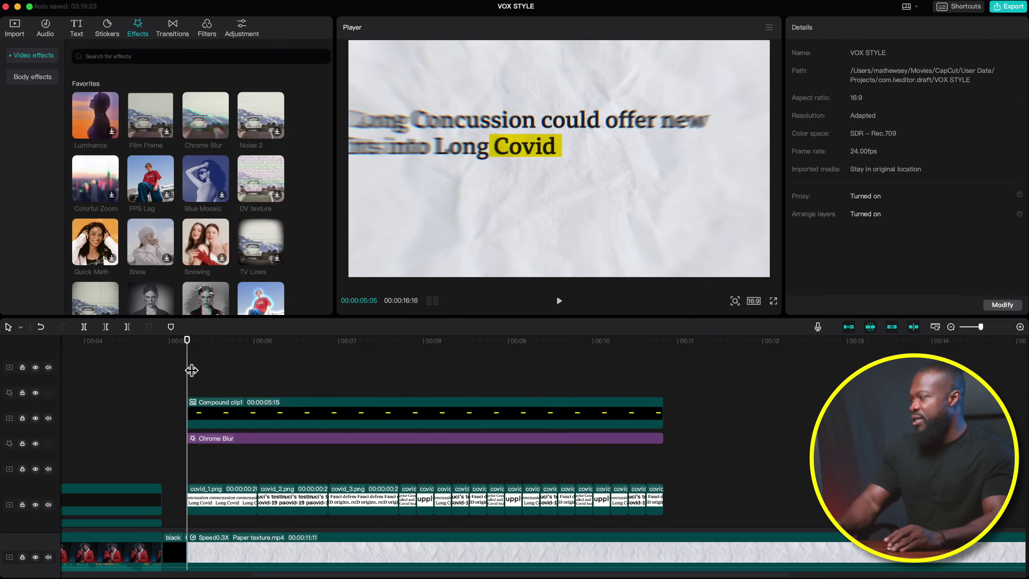
pyautogui.press('space')
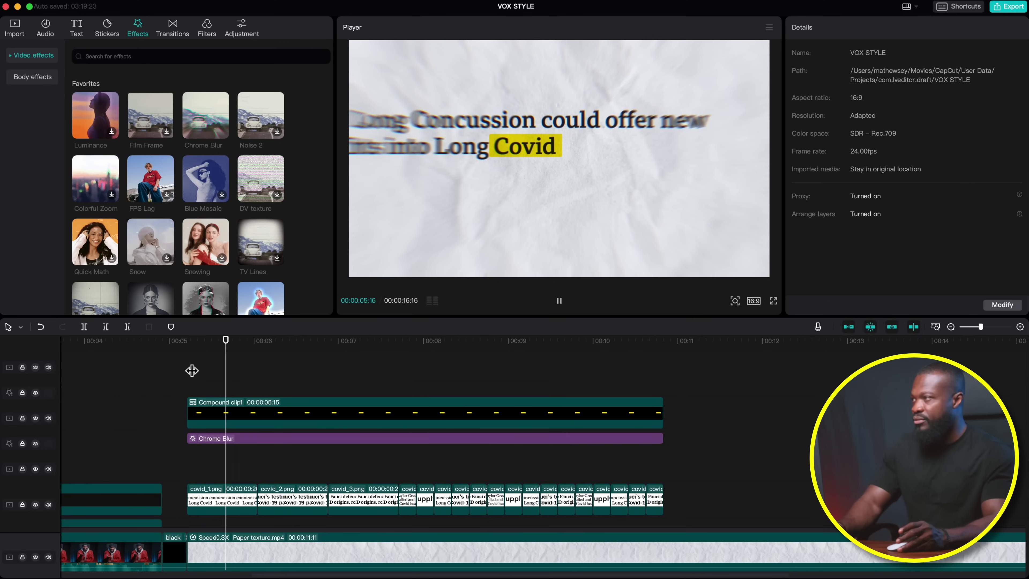